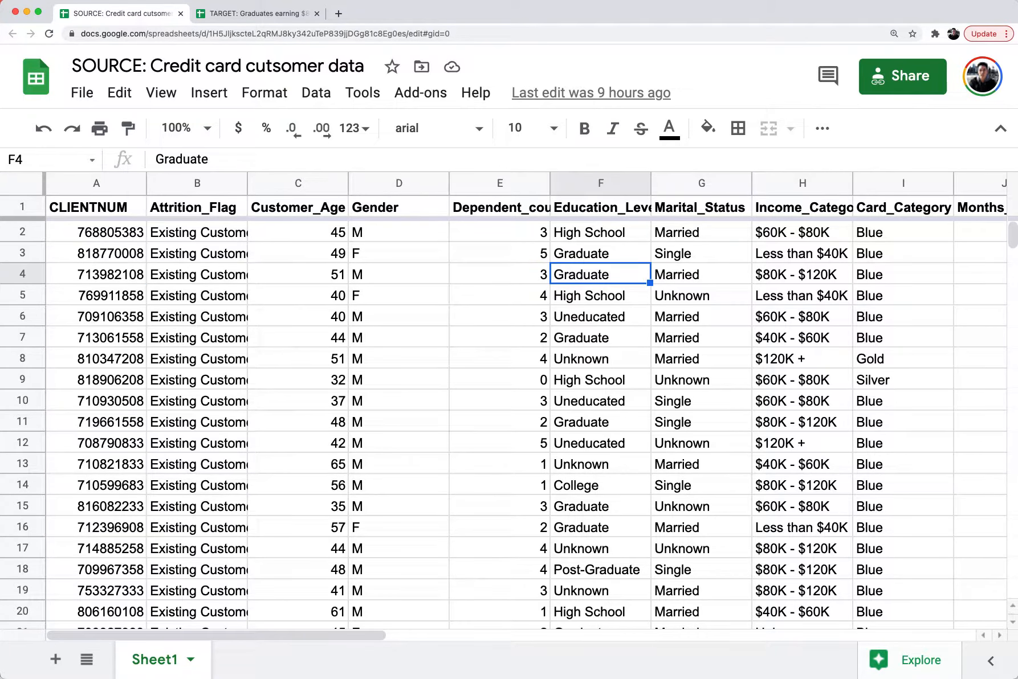
Step: Look through the source customer data's columns from Education_Level across to the empty columns past Avg_Utilization_Ratio
key(Right)
key(Right)
key(Right)
key(Right)
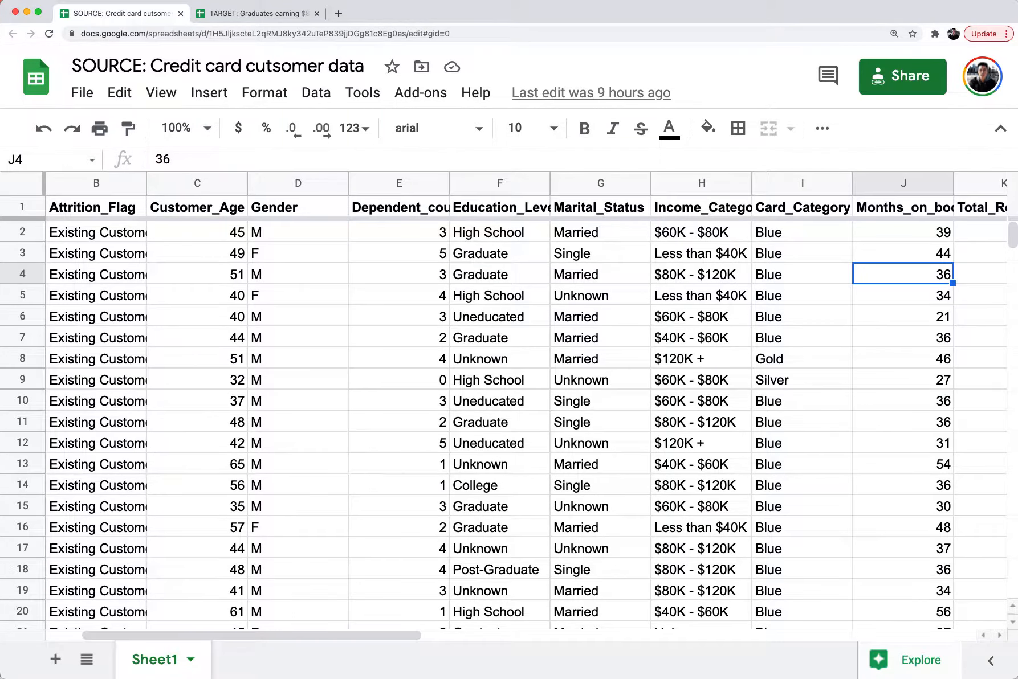
key(Right)
key(Right)
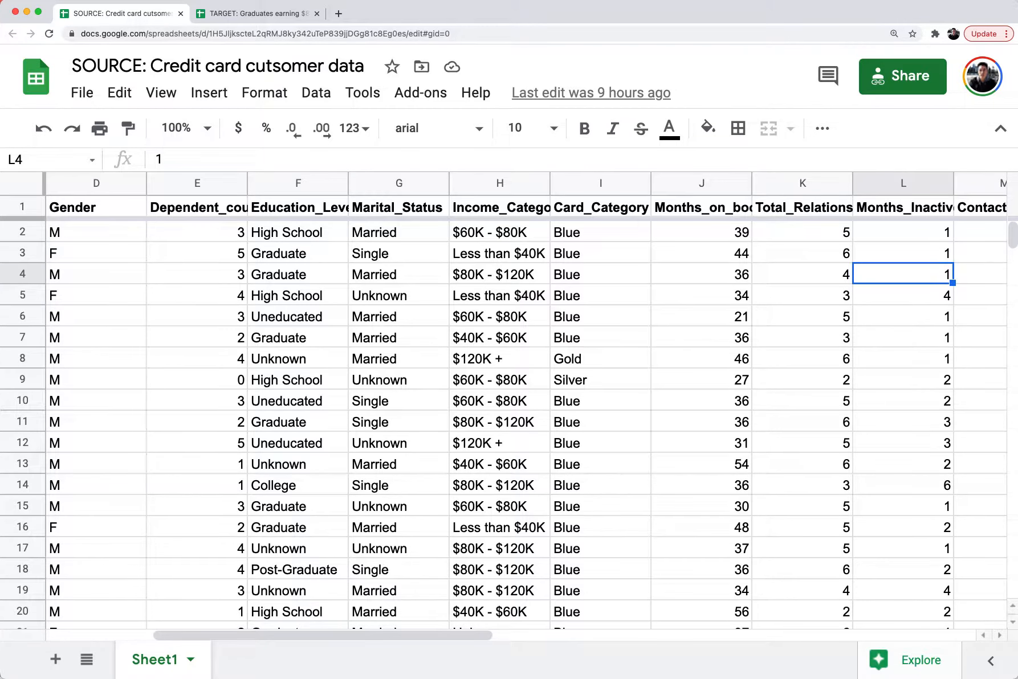
key(Right)
key(Right)
key(Left)
key(Left)
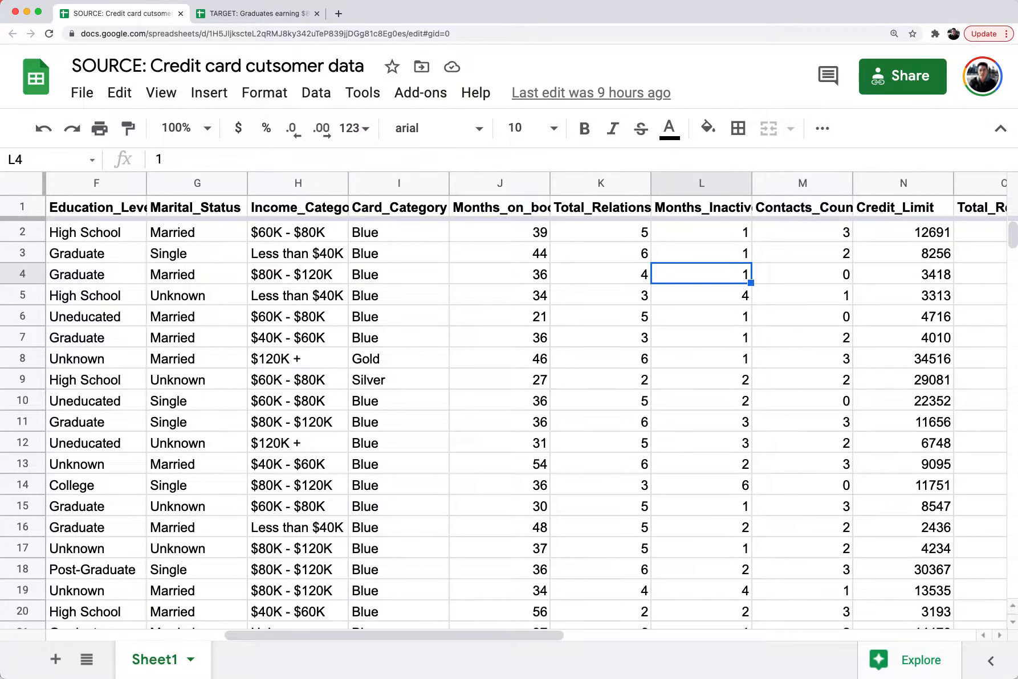
key(Right)
key(Right)
key(Right)
key(Right)
key(Right)
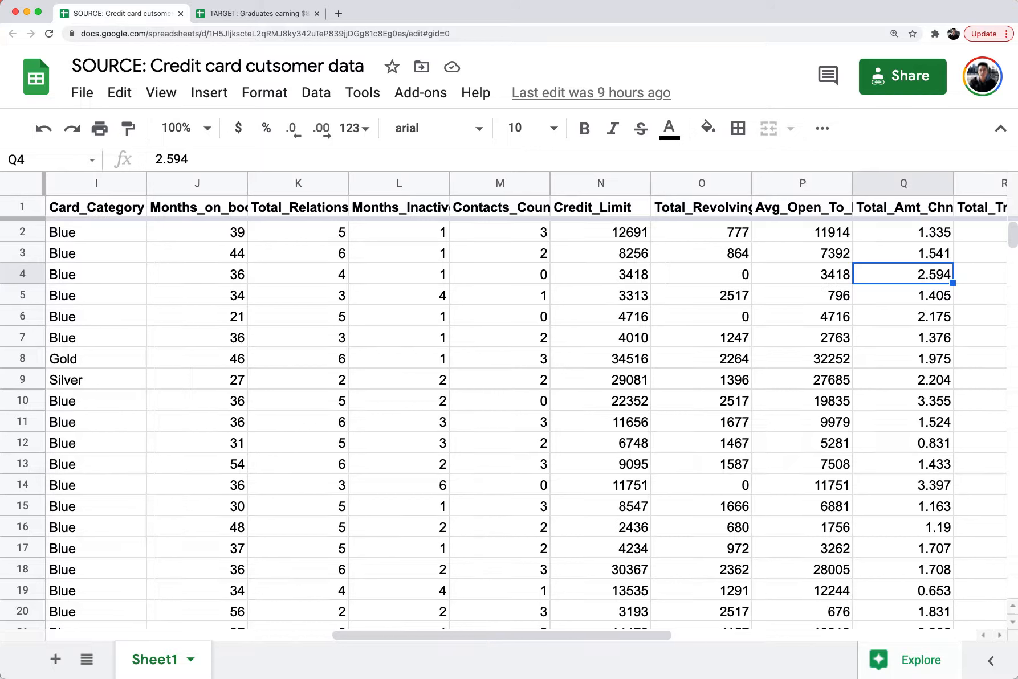
key(Right)
key(Right)
key(Right)
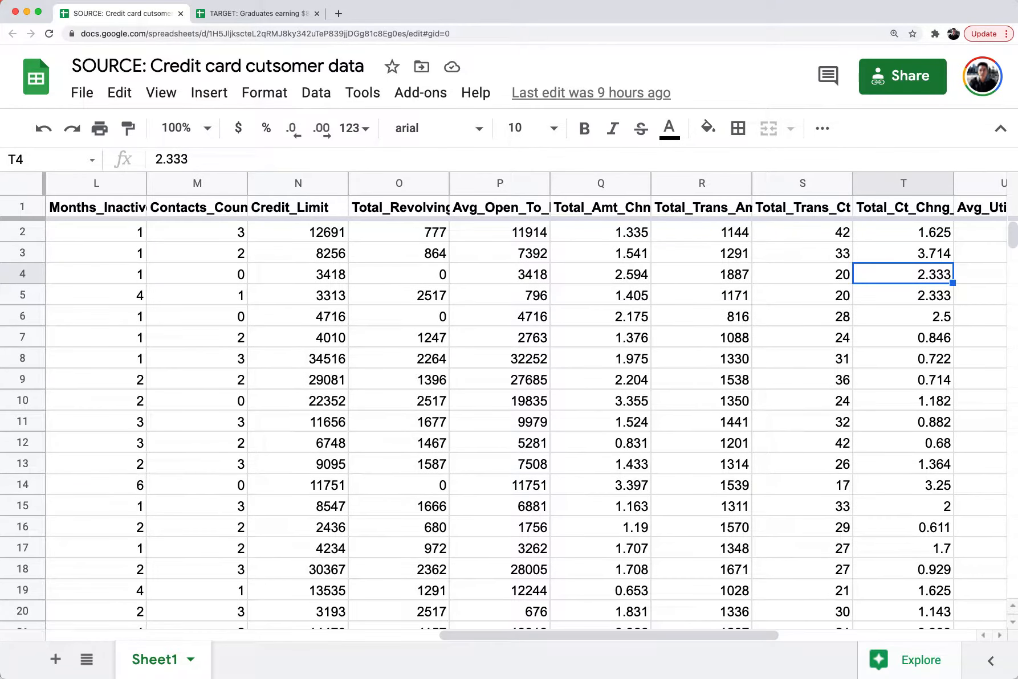
key(Right)
key(Right)
key(Right)
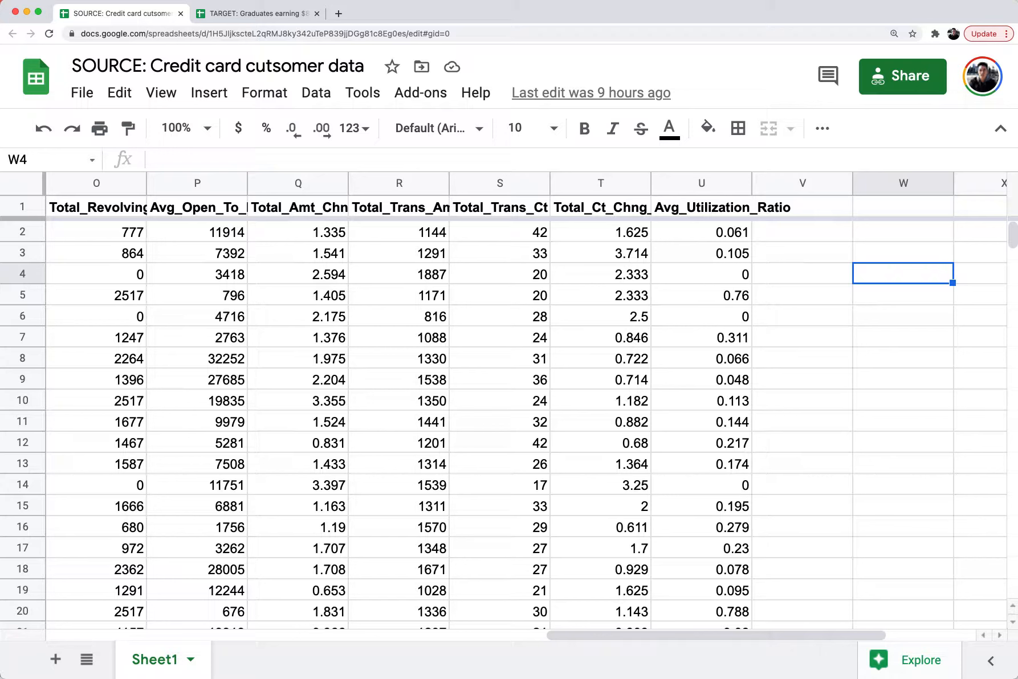
Step: Check how far down the customer records extend in the CLIENTNUM column by going between the first and last rows
click(491, 354)
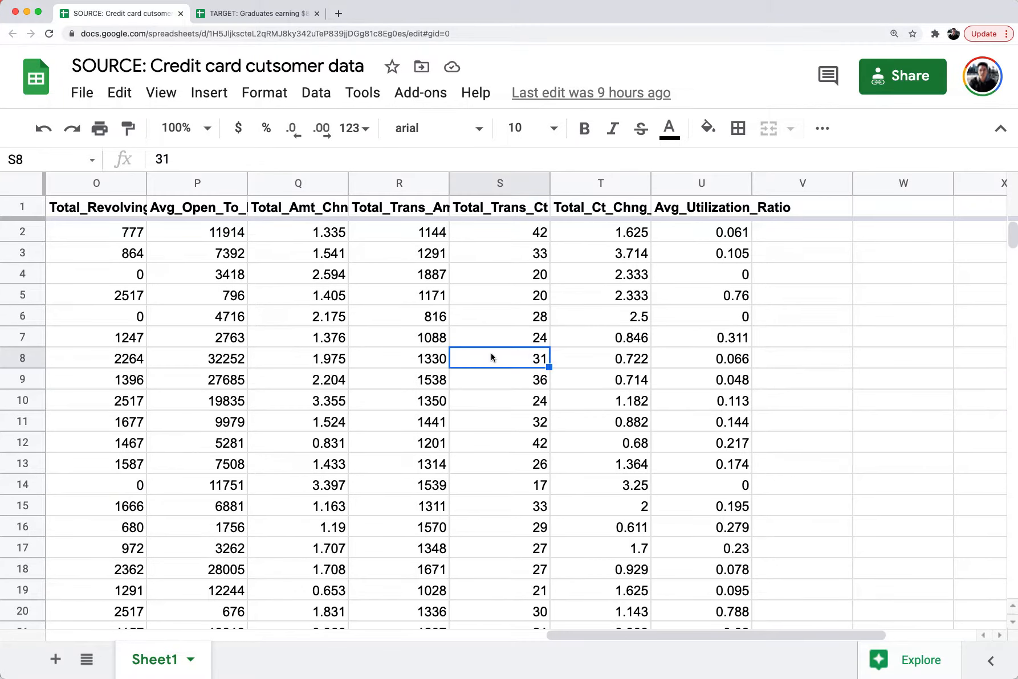
key(Home)
key(super+Down)
key(Down)
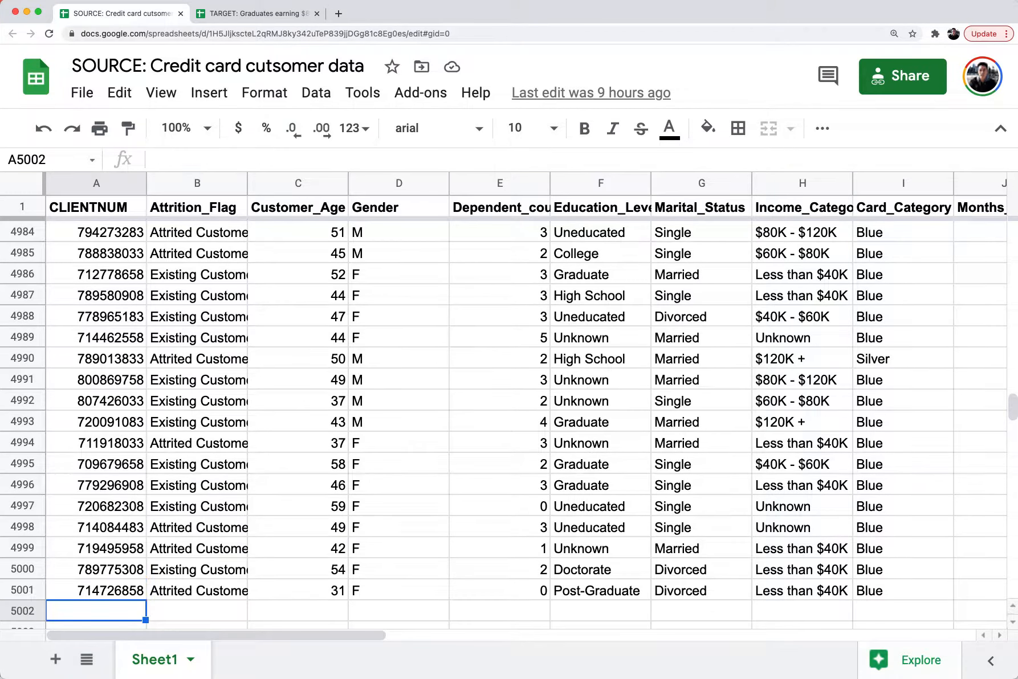
key(Up)
key(super+Up)
key(Down)
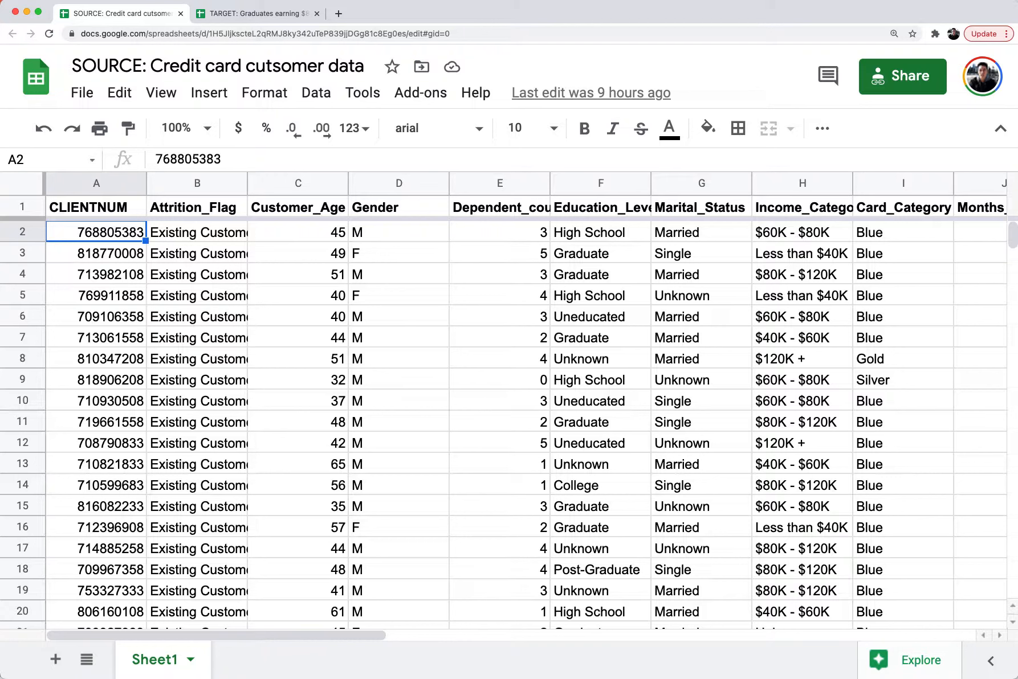
key(super+Down)
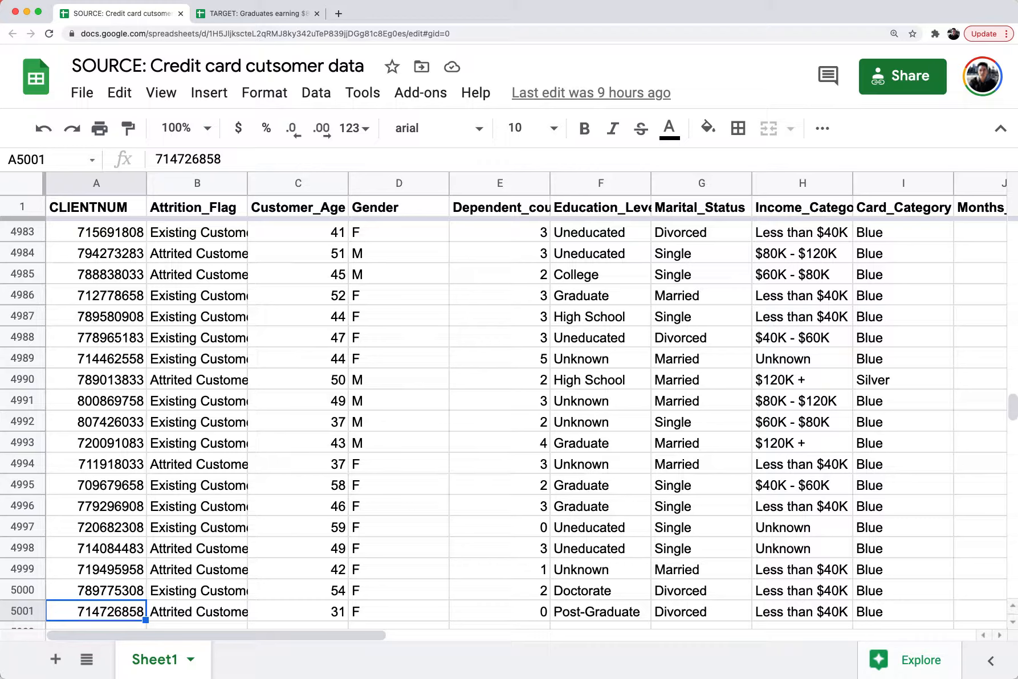
Step: Examine the Education_Level and Income_Category columns in the source data as the criteria for filtering
click(354, 346)
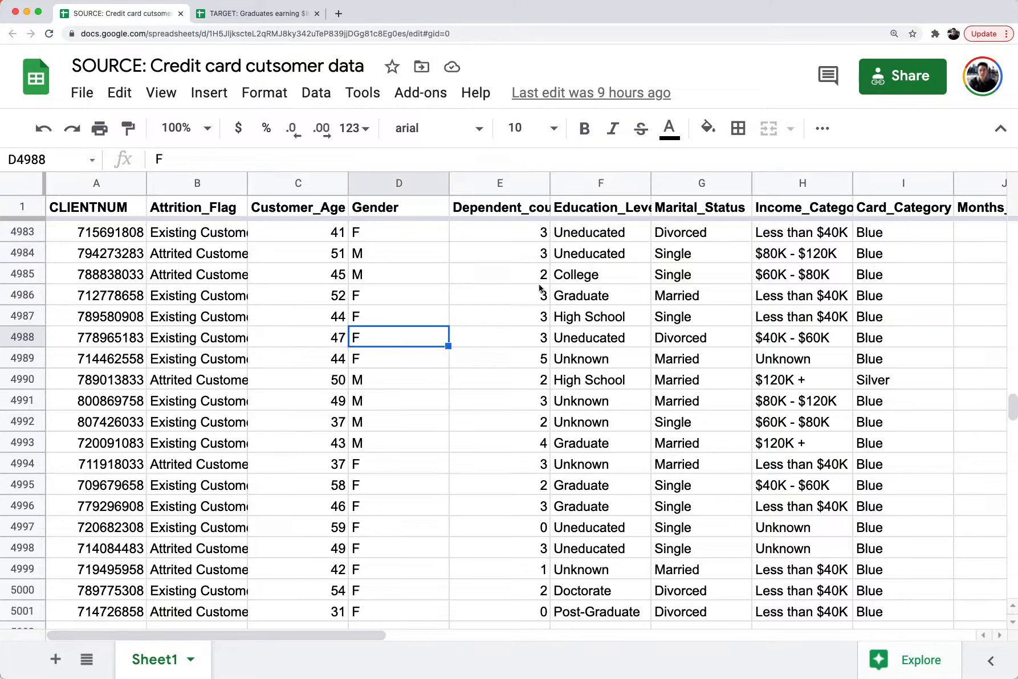
click(692, 183)
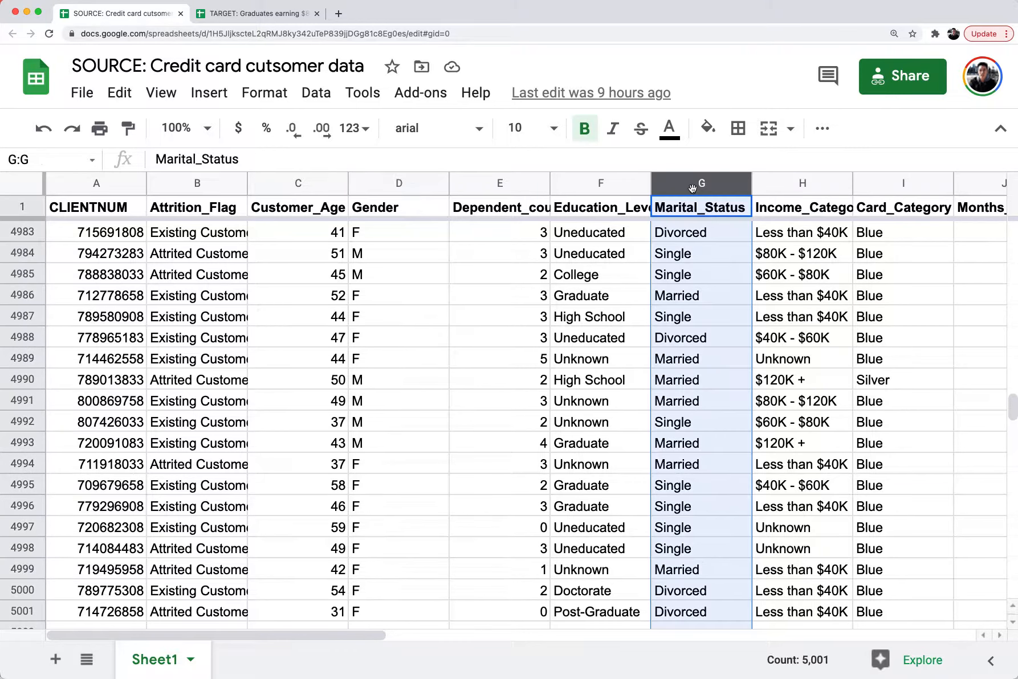
scroll(733, 284, right, 2)
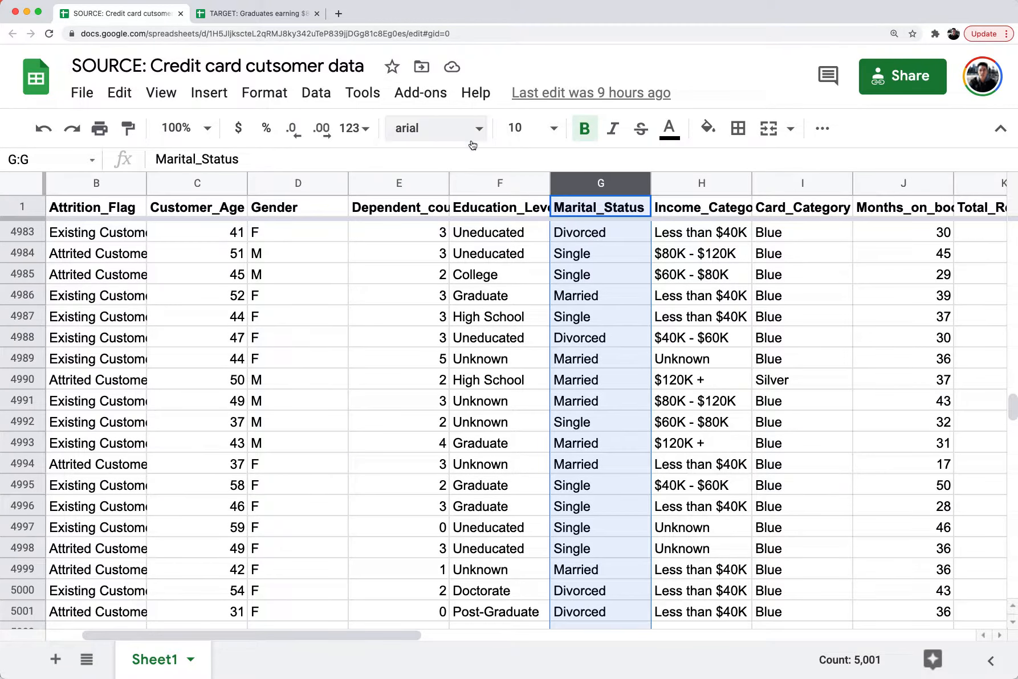
click(488, 188)
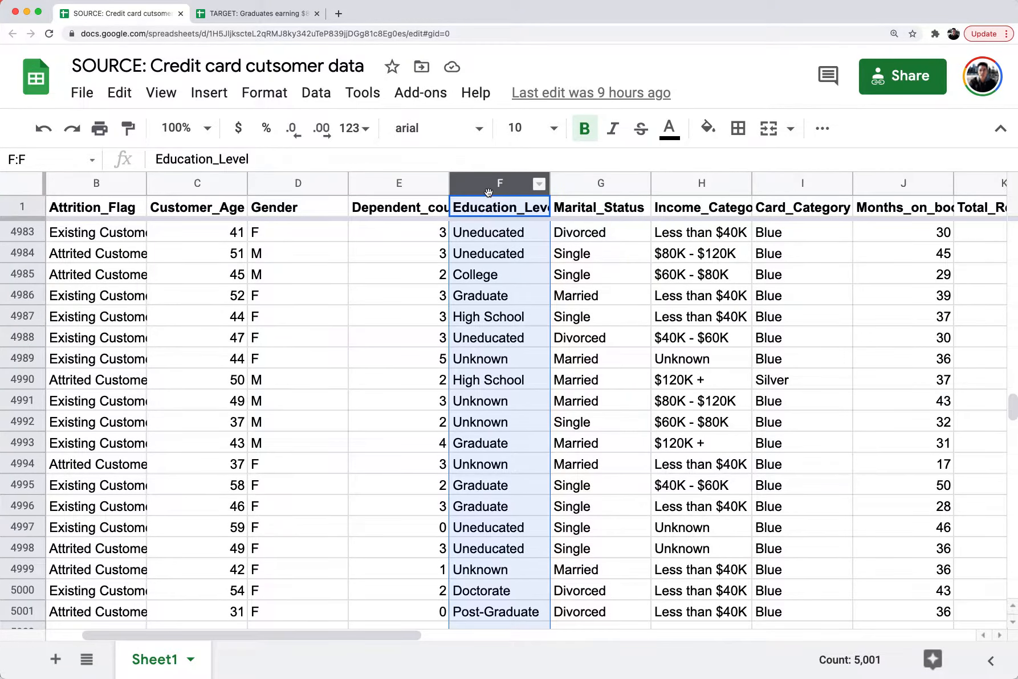
click(500, 295)
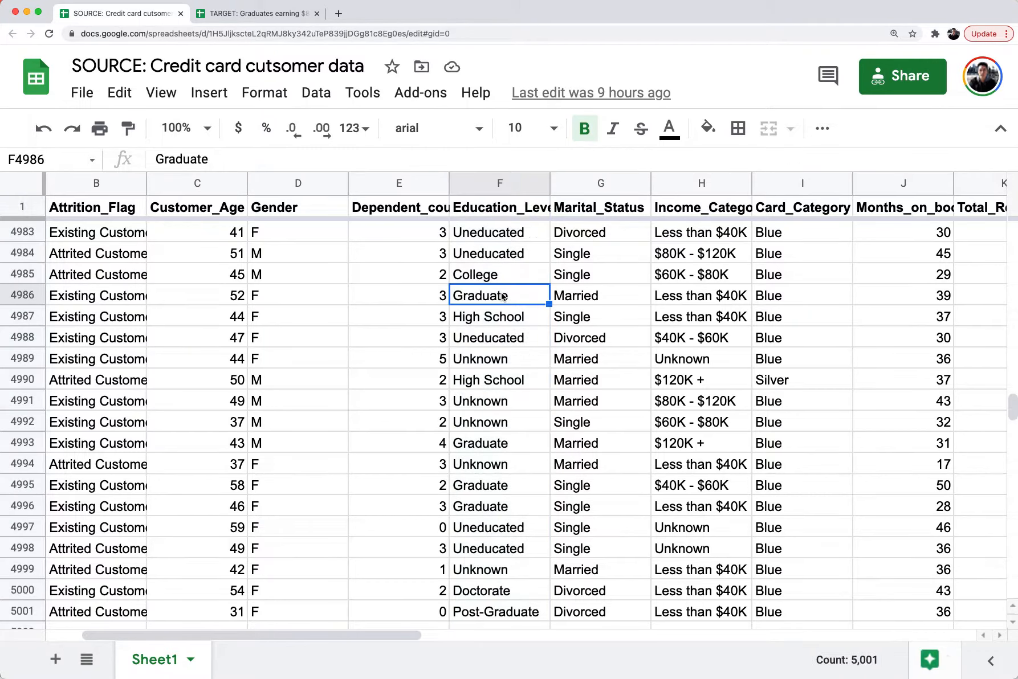
click(527, 184)
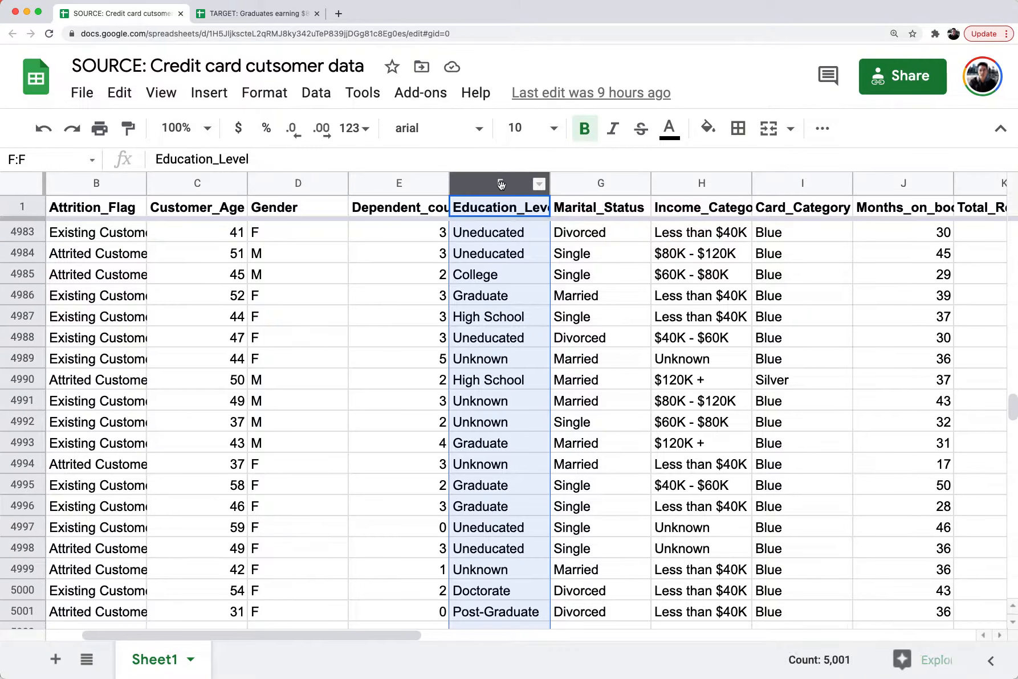
click(700, 183)
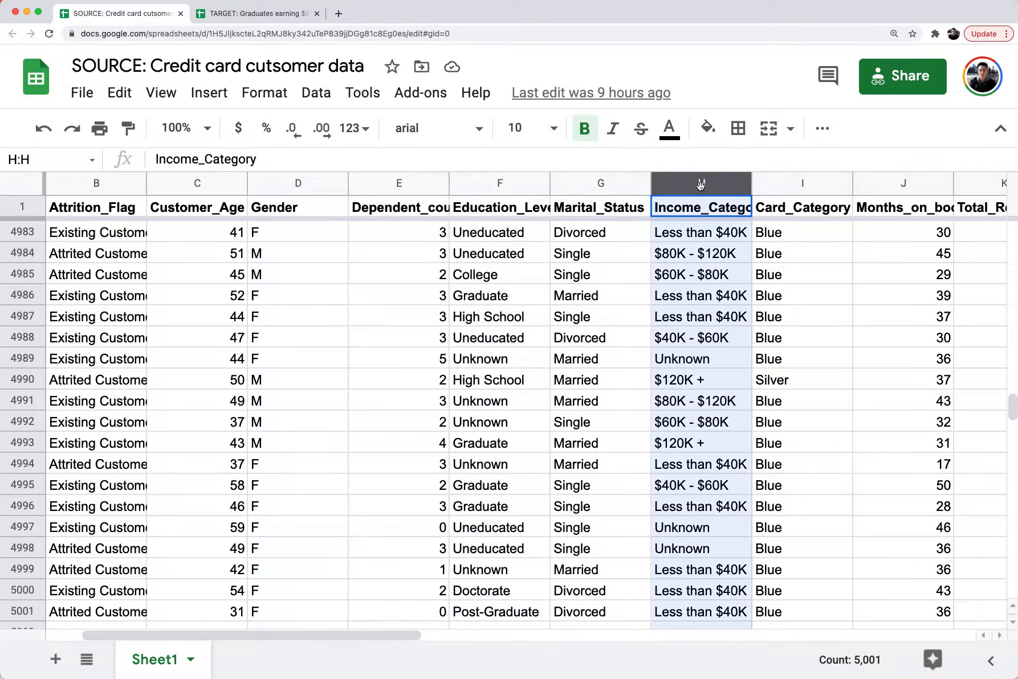
scroll(706, 342, down, 1)
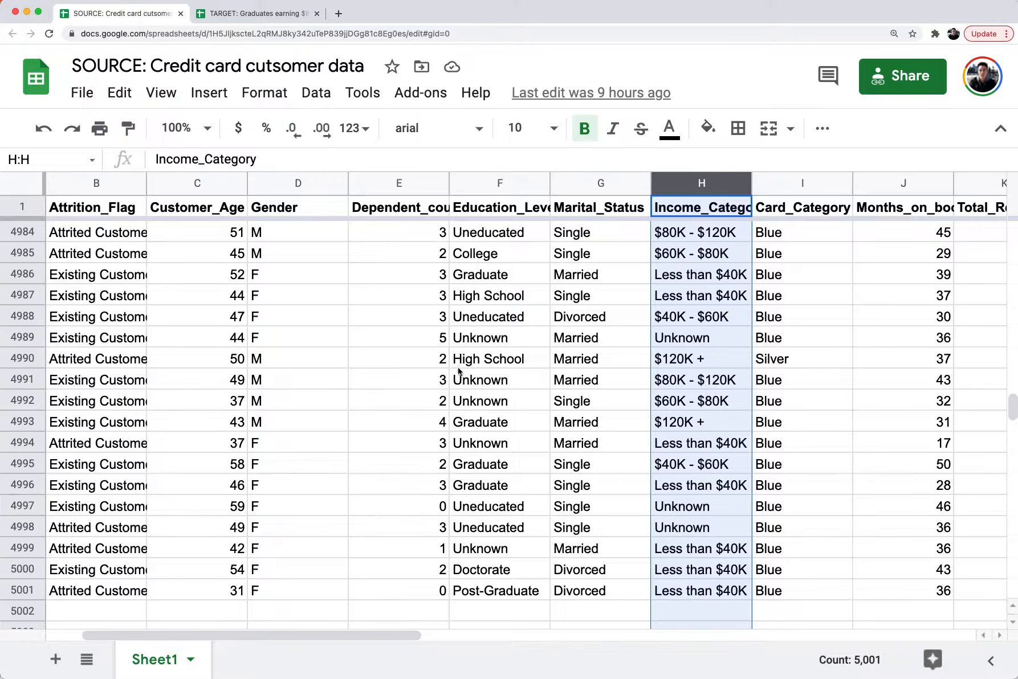
click(98, 596)
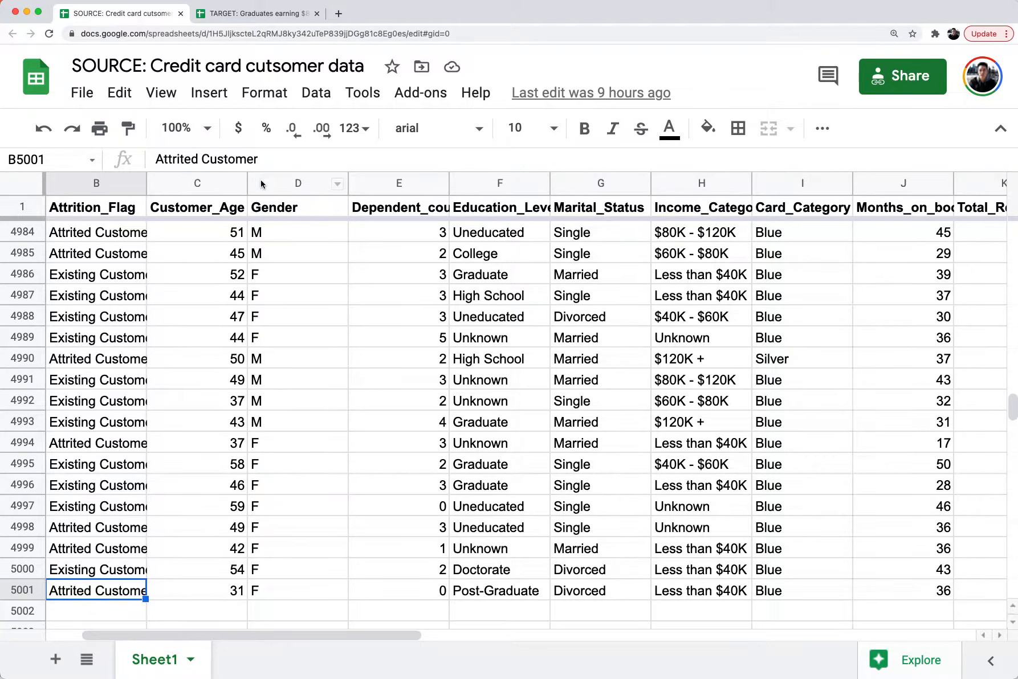
Step: Review the Filter source data sheet in the target spreadsheet, including its instruction and link, and compare it with the source spreadsheet
click(248, 17)
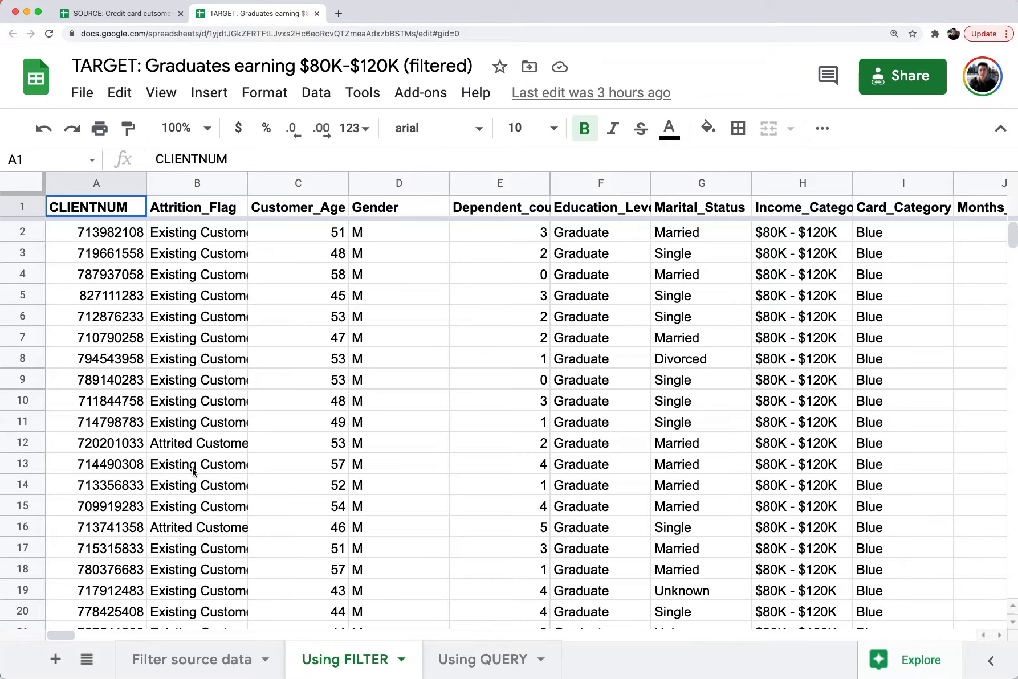
click(214, 658)
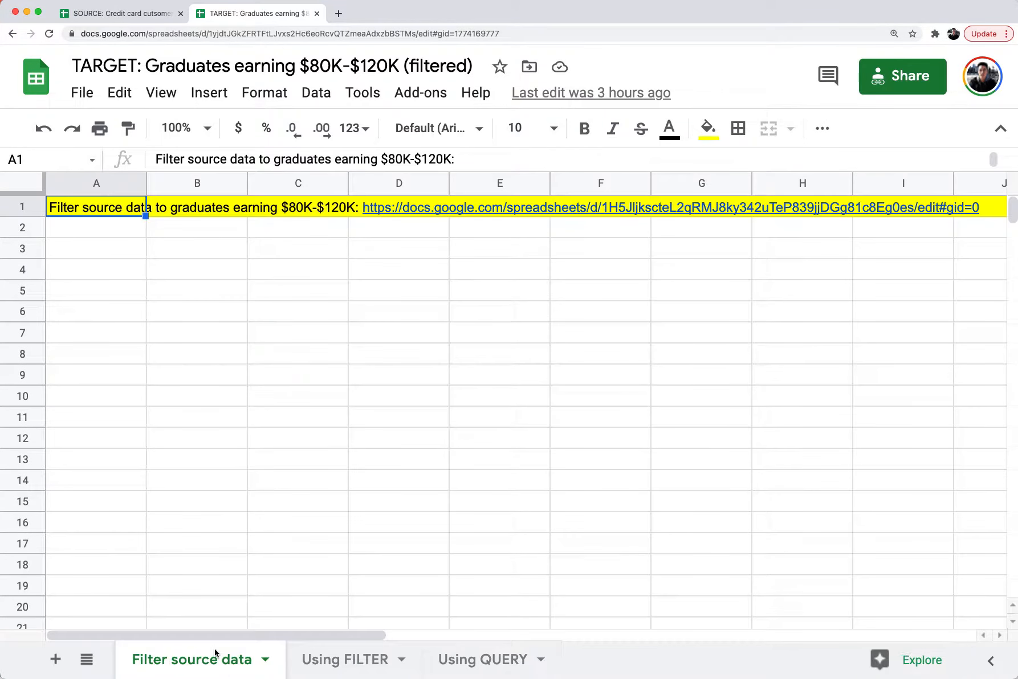
scroll(241, 583, right, 5)
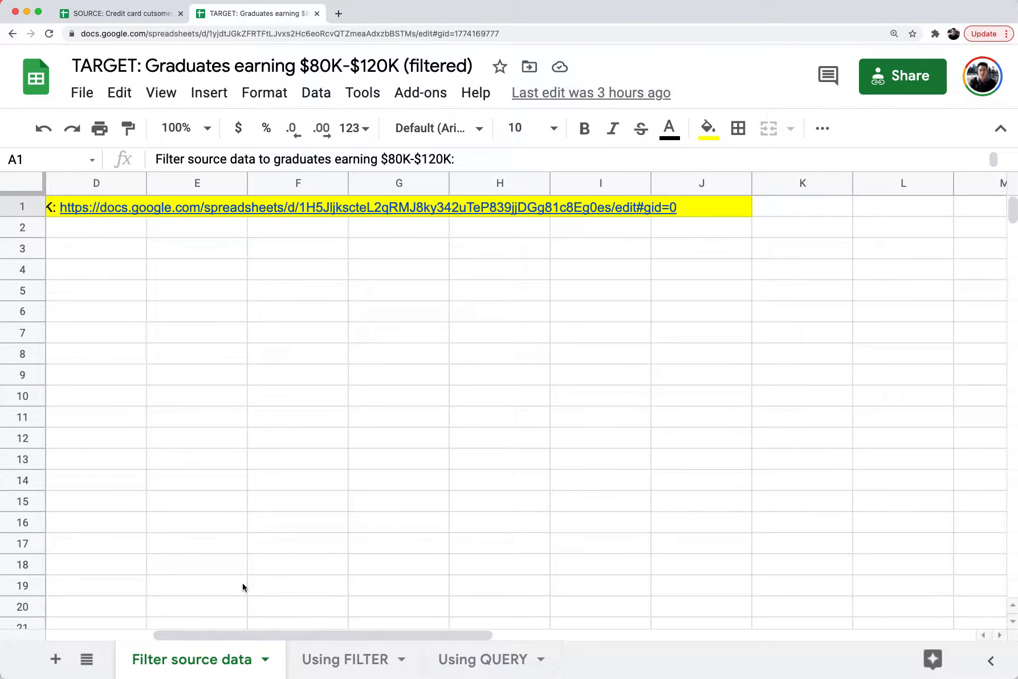
scroll(227, 513, left, 5)
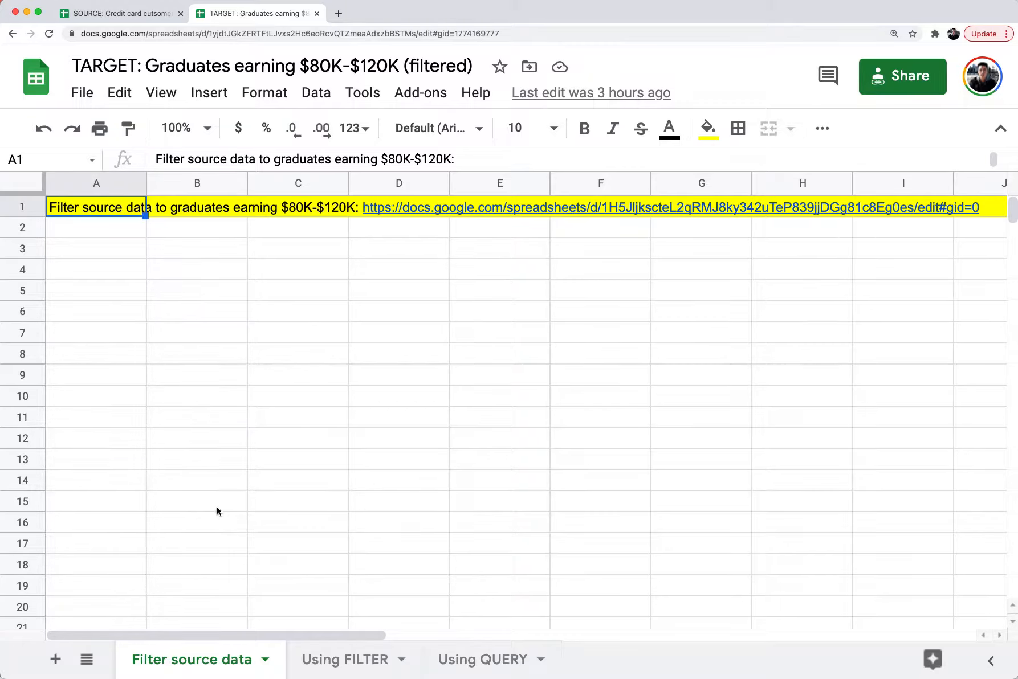
click(288, 481)
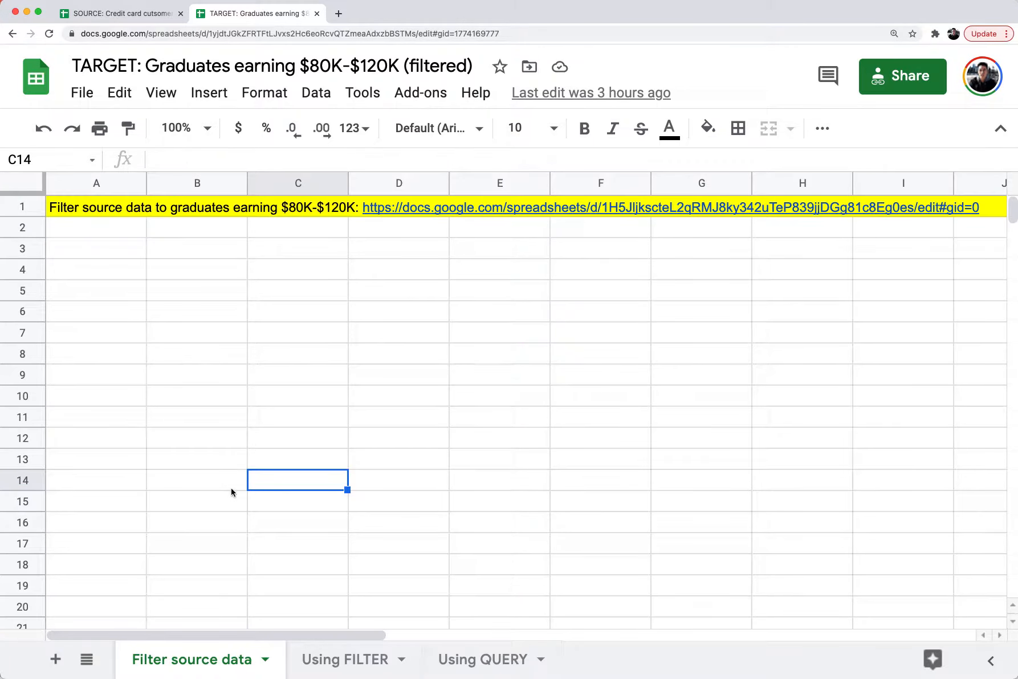
click(136, 15)
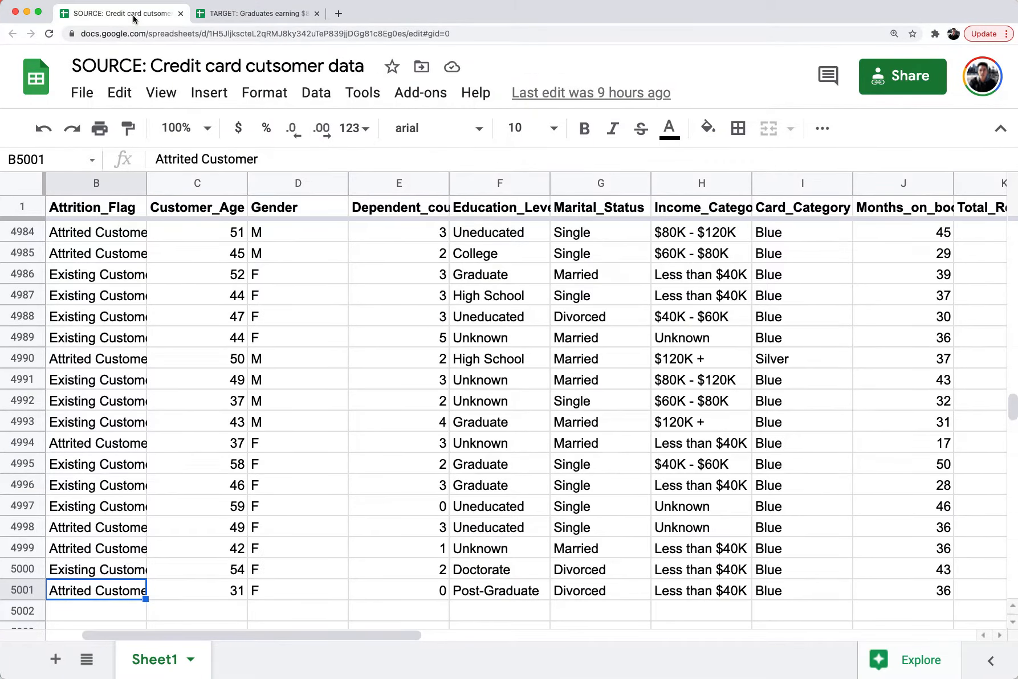
click(220, 16)
click(265, 282)
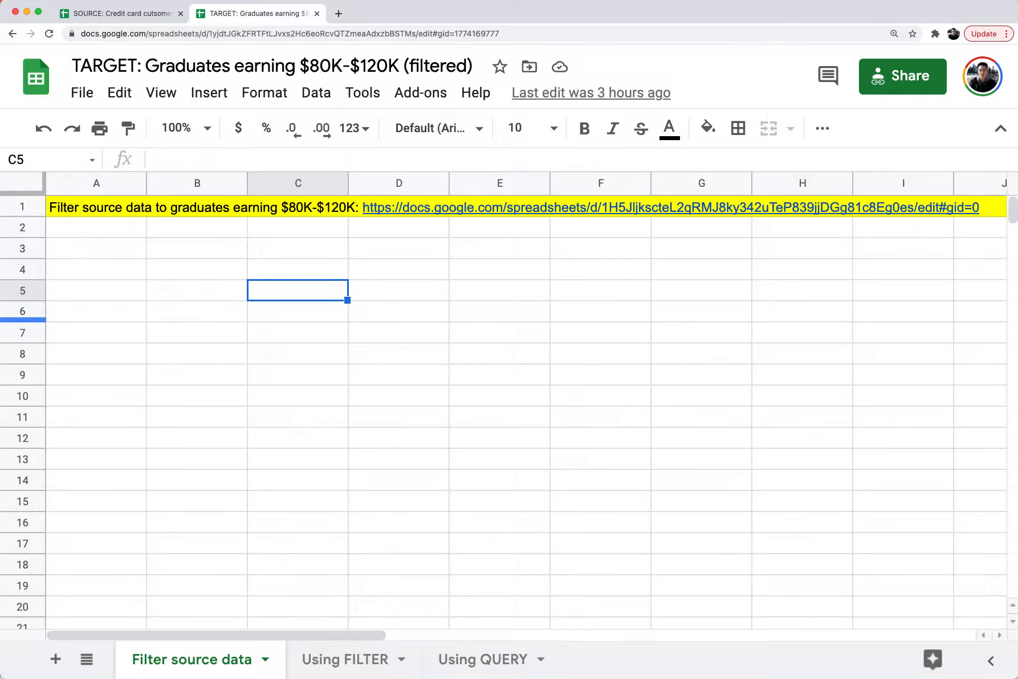
Step: Add a new sheet to the target spreadsheet, move it ahead of all other sheets, and select its cell A1
click(55, 660)
click(335, 663)
drag(335, 663, 168, 663)
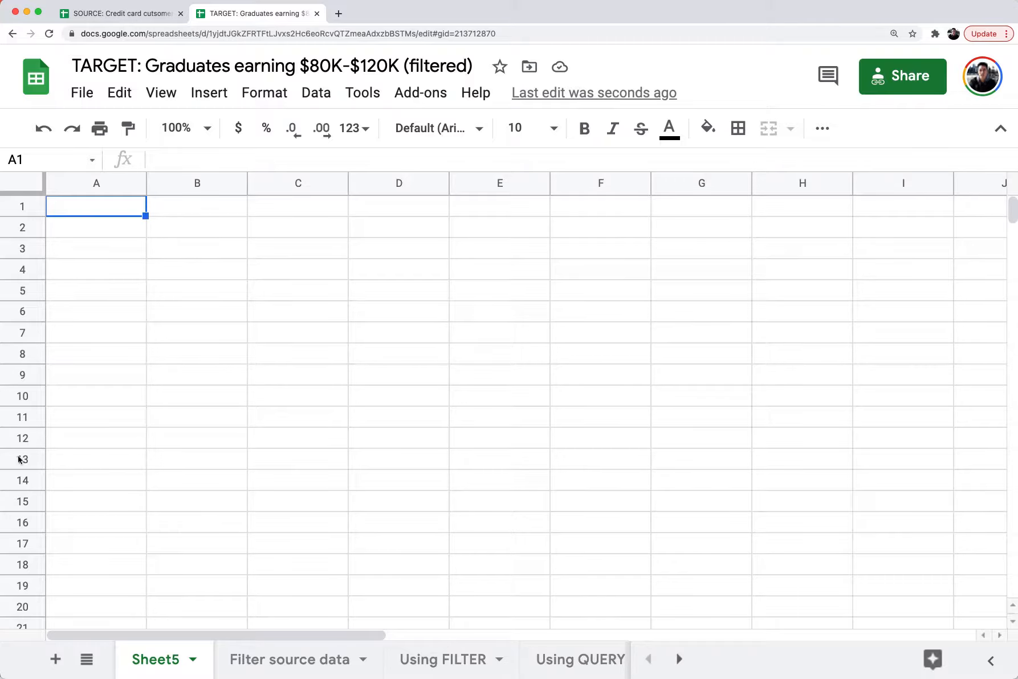
click(154, 295)
click(120, 227)
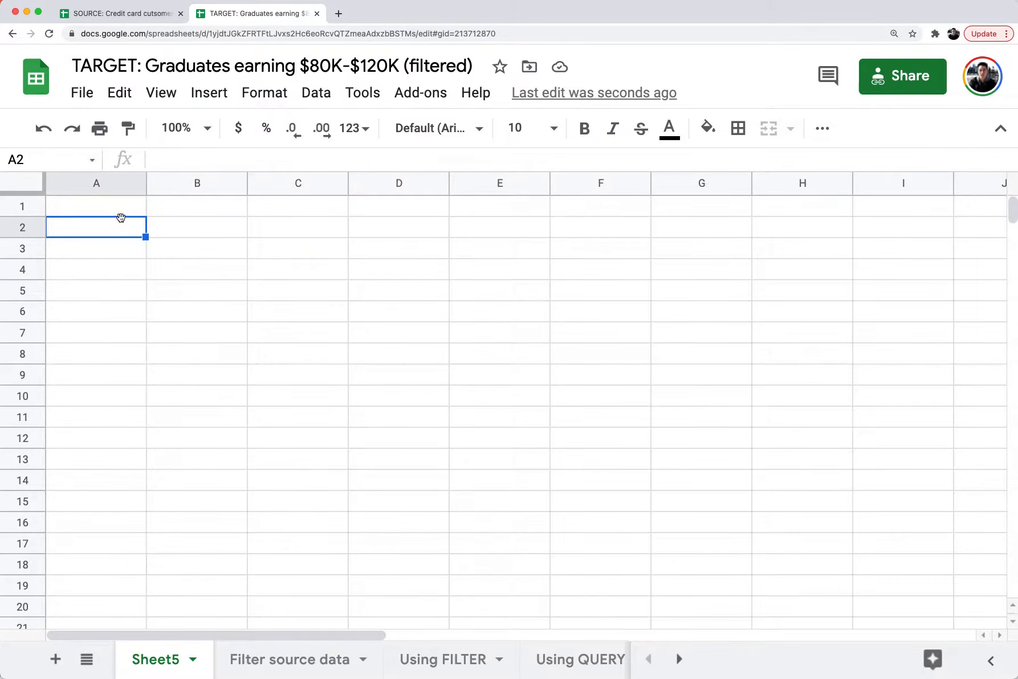
click(120, 215)
Step: Copy the spreadsheet ID from the source spreadsheet's URL, the part between /d/ and /edit
click(114, 15)
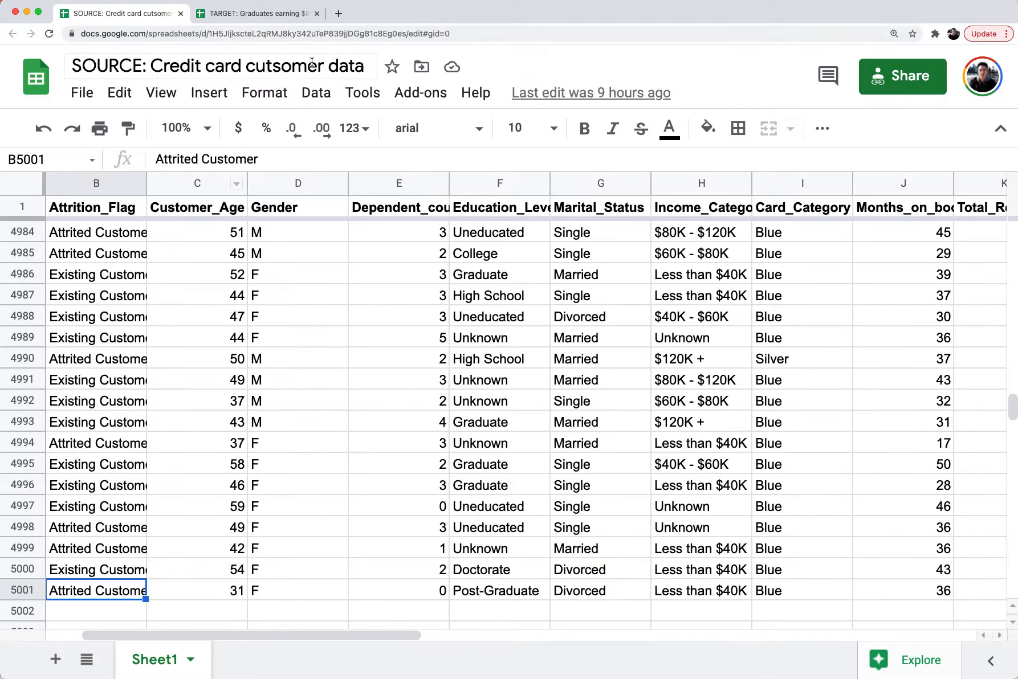
click(251, 33)
click(238, 33)
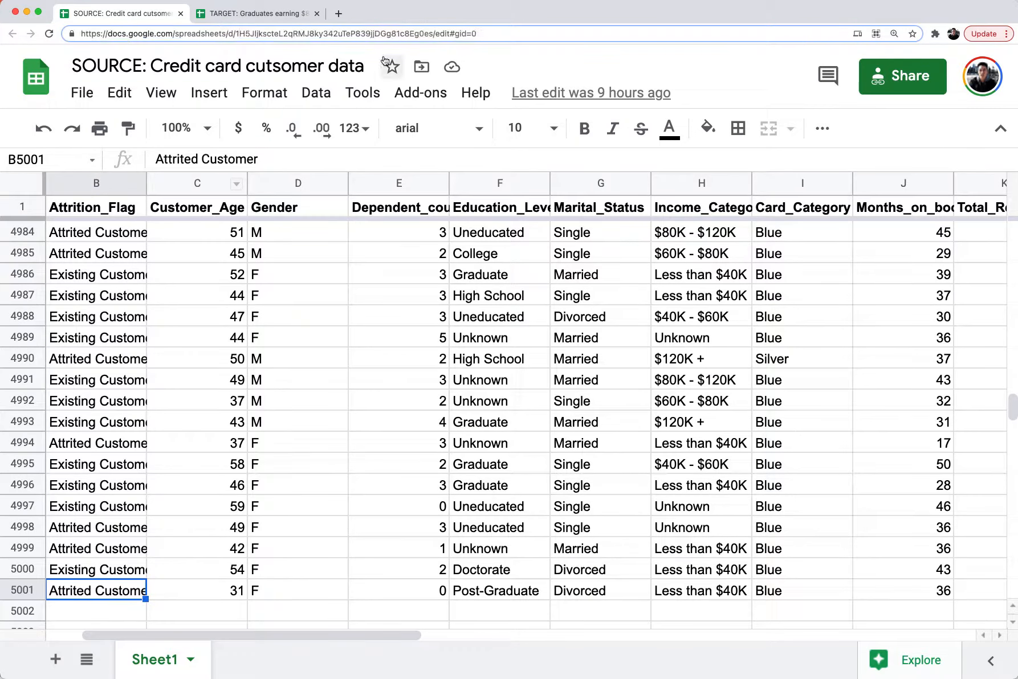
key(shift+End)
key(shift+Left)
key(shift+Left)
key(shift+Left)
key(shift+Left)
key(shift+Left)
key(shift+Left)
key(shift+Left)
key(shift+Left)
key(shift+Left)
key(shift+Left)
key(shift+Left)
key(super+c)
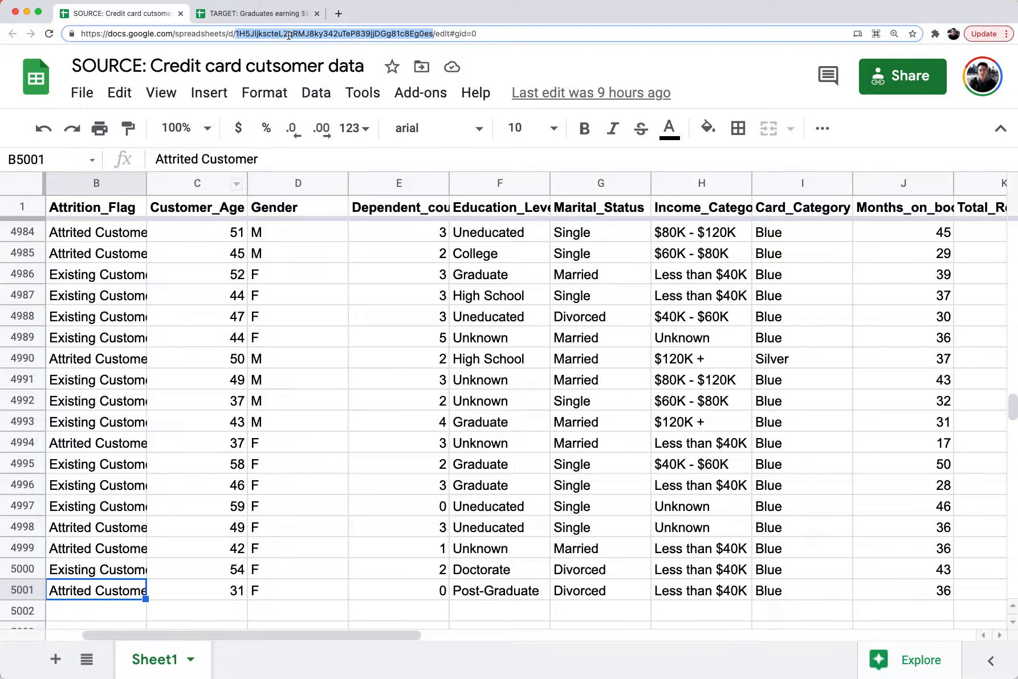
Step: In cell A1 of the target spreadsheet's new sheet, enter an IMPORTRANGE formula with the copied spreadsheet ID and the range "A:U"
click(238, 21)
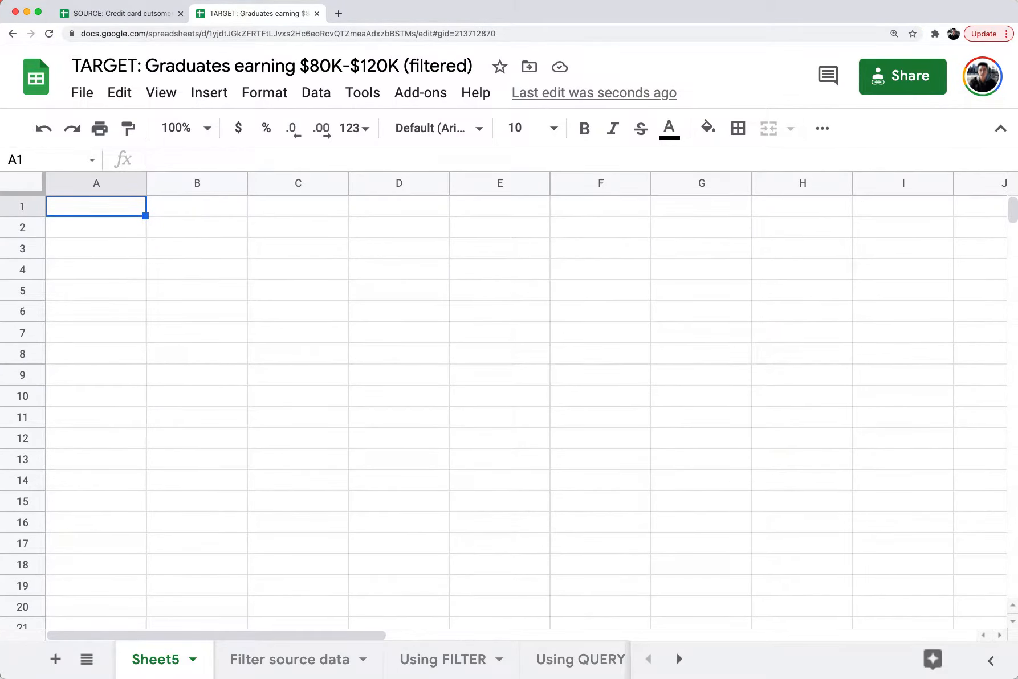
text(=impo)
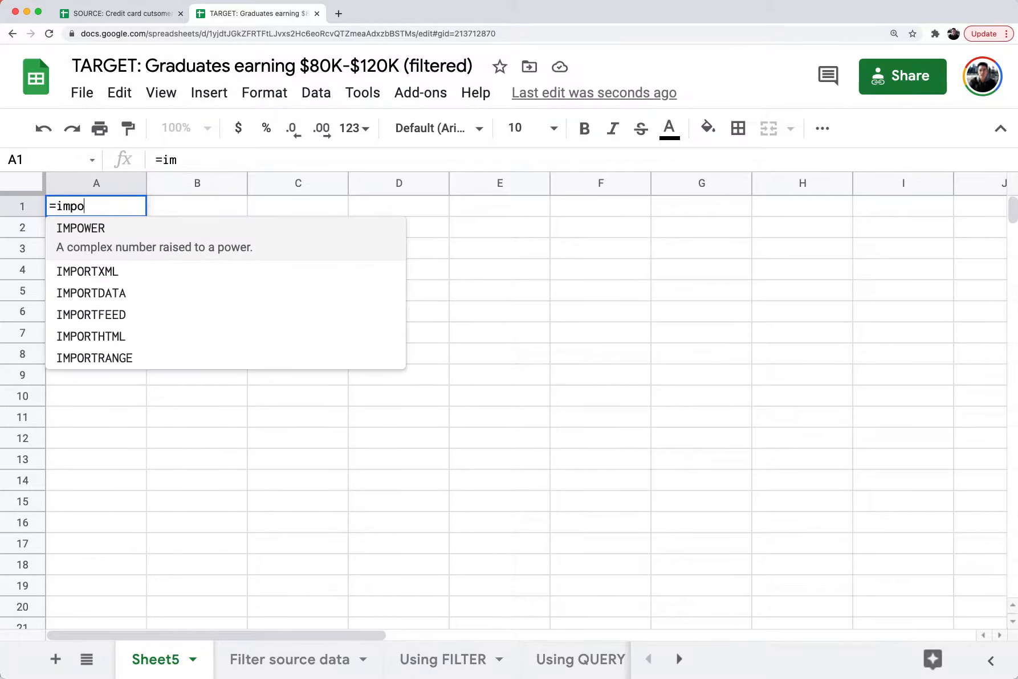
text(rtrange(")
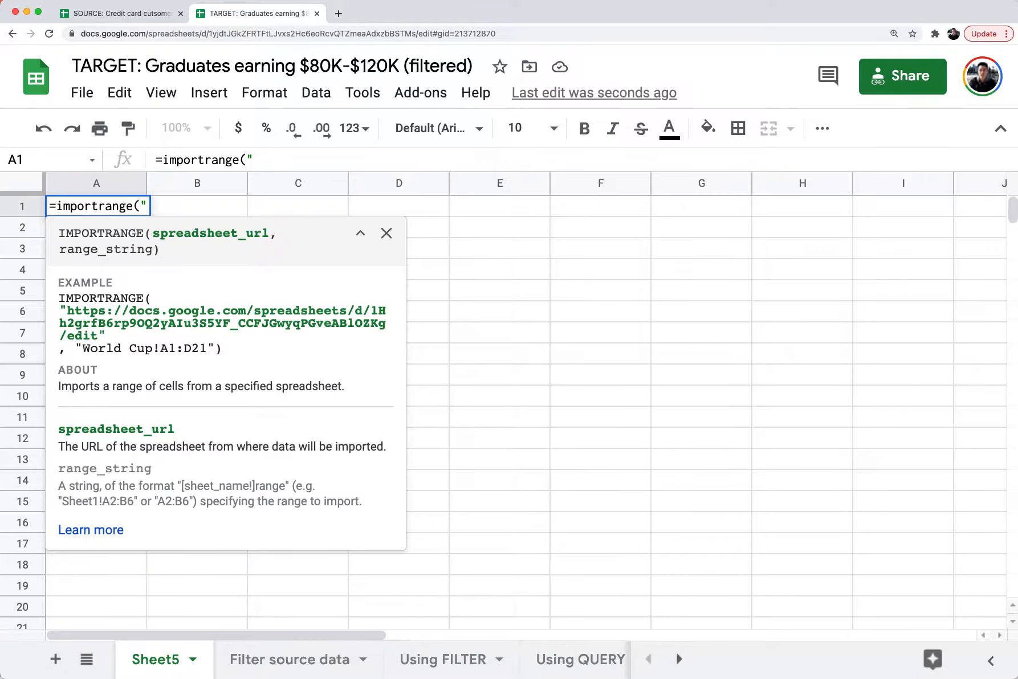
key(super+v)
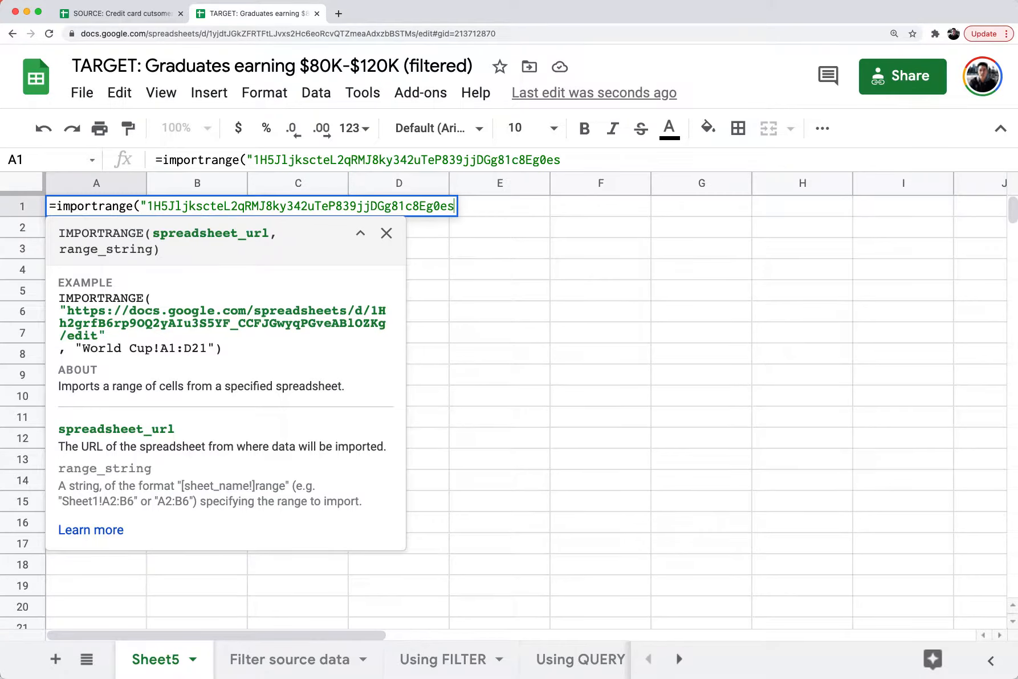
text(",)
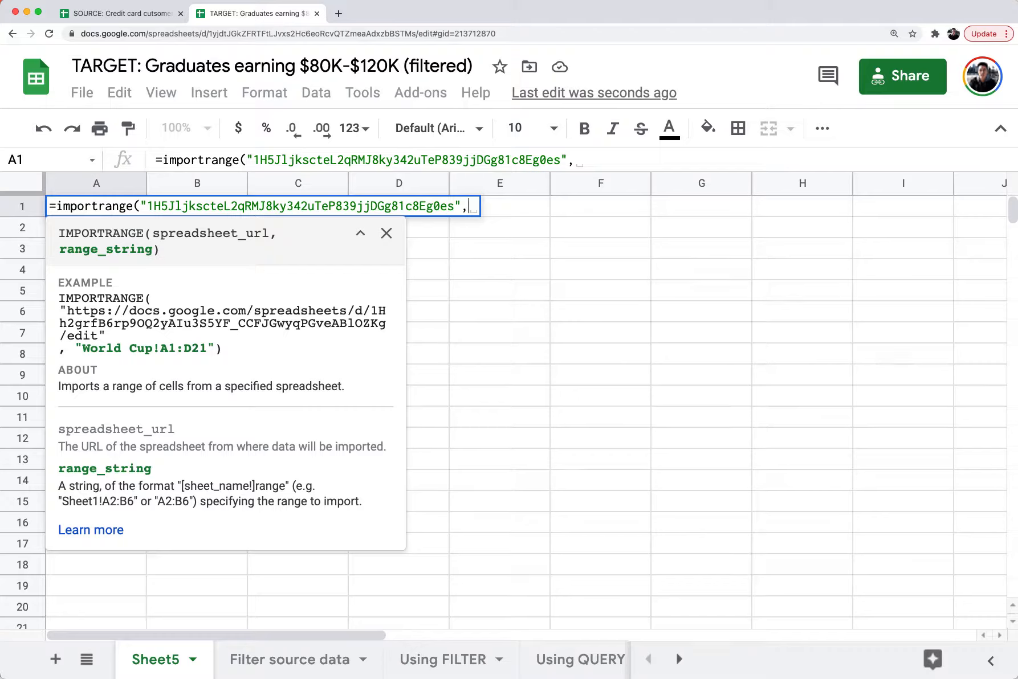
text(;)
key(BackSpace)
text(")
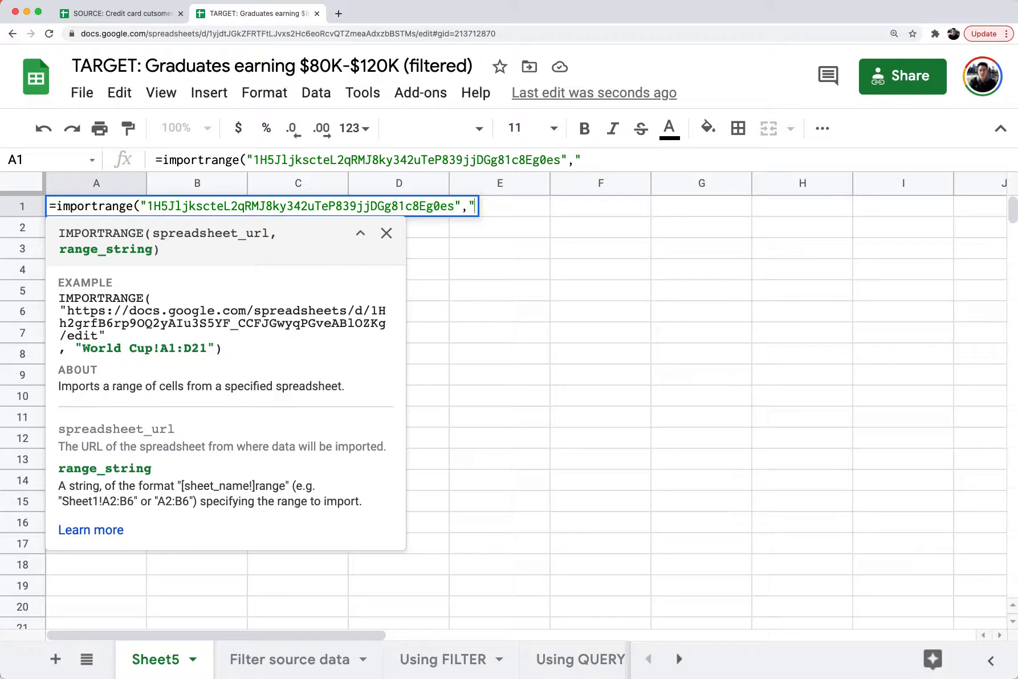
text(A:U")
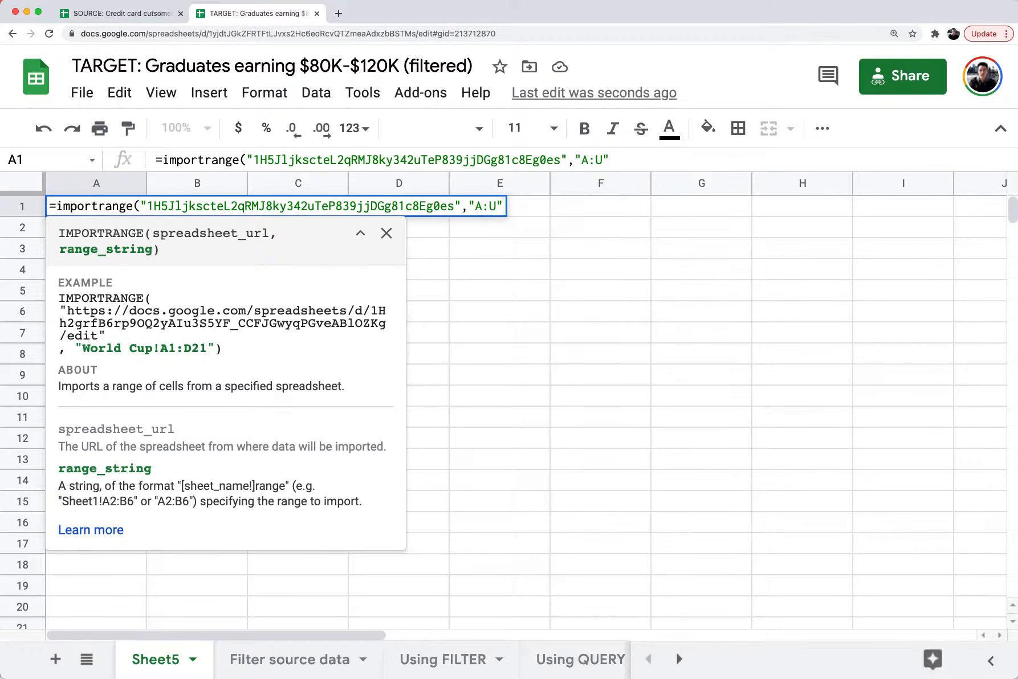
Step: Check the source spreadsheet's header row from the first to the last data column to verify the import range
click(149, 16)
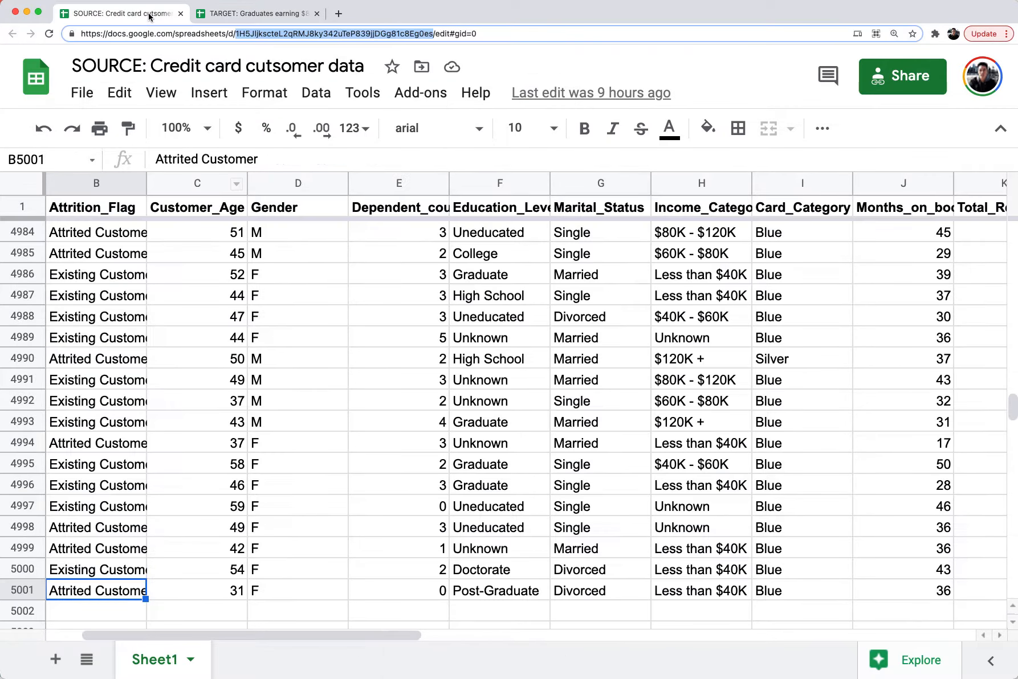
click(254, 278)
click(90, 211)
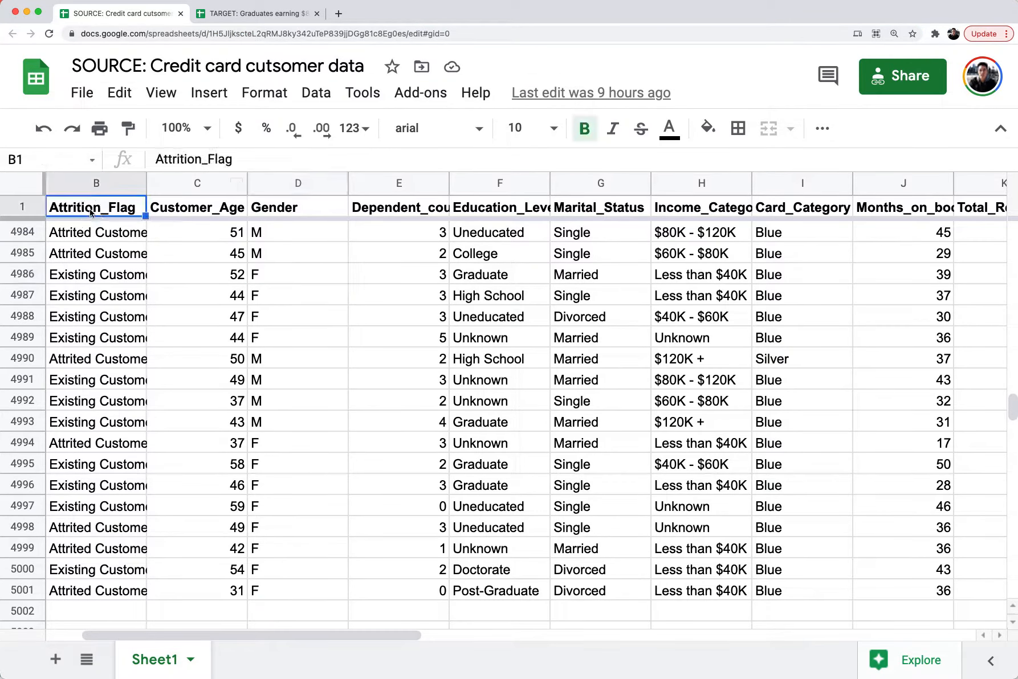
key(Left)
key(Right)
key(super+Right)
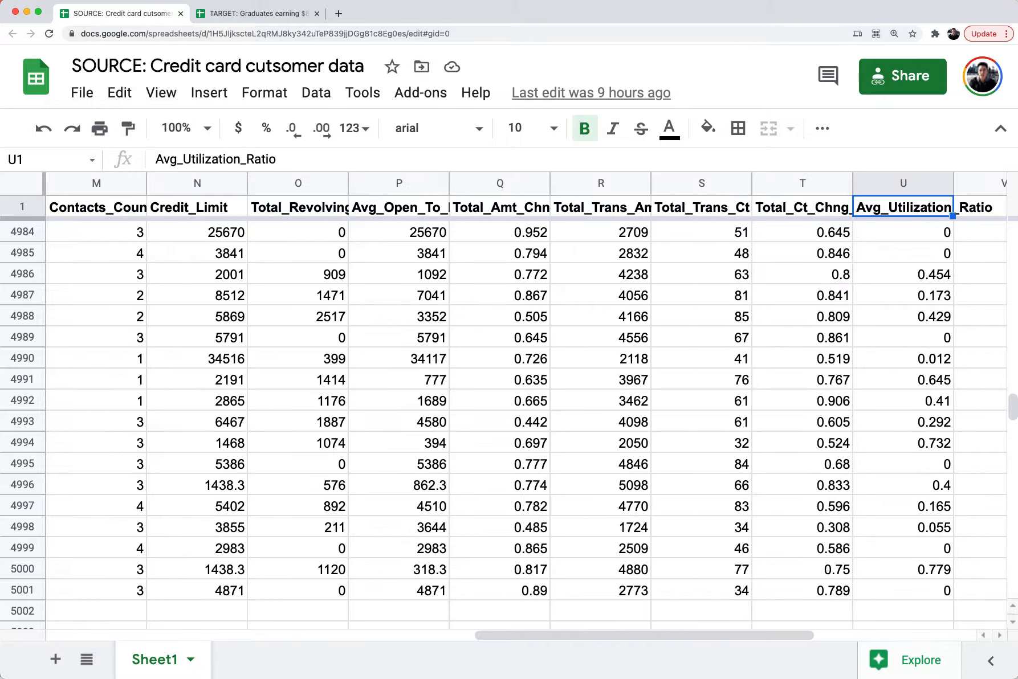
key(Right)
key(Left)
key(Left)
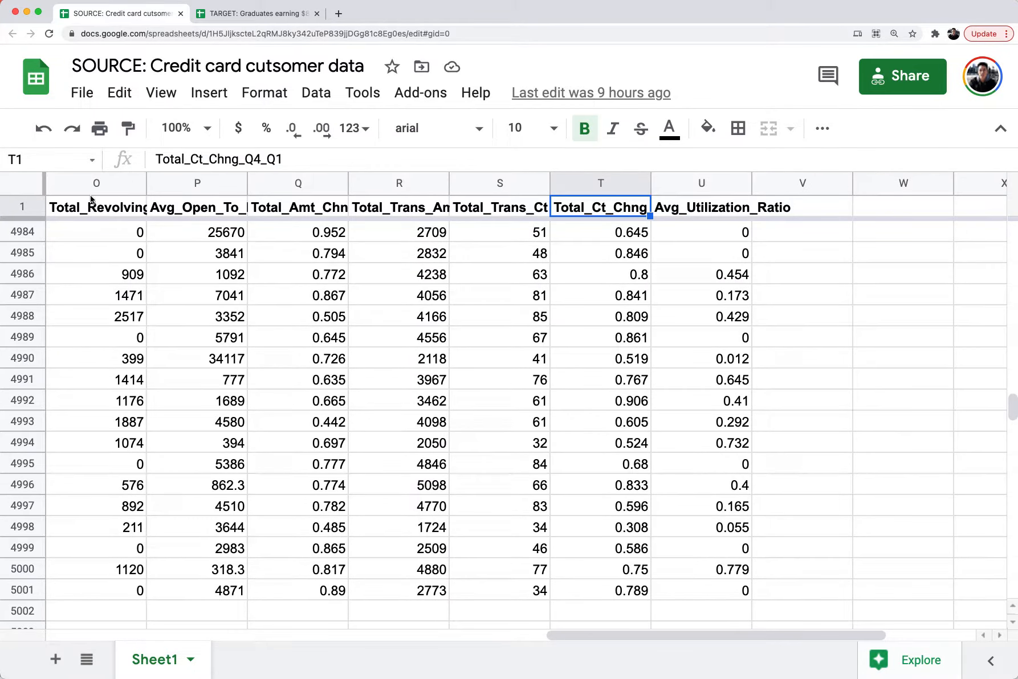
Step: Return to the target spreadsheet and commit the completed IMPORTRANGE formula in A1 to load the source data
click(241, 14)
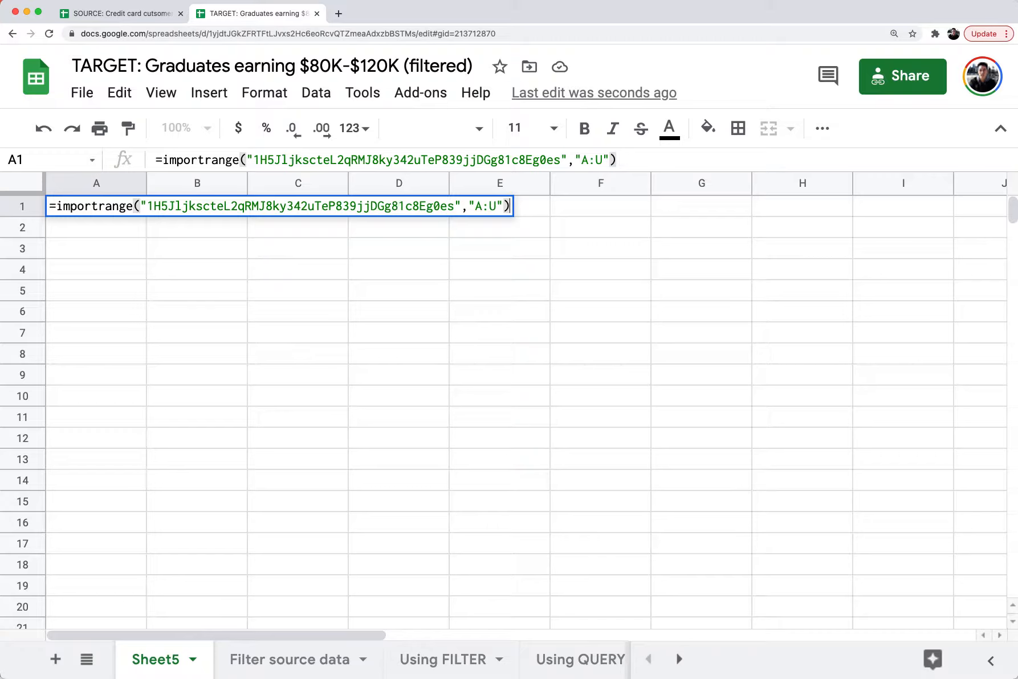
key(super+equal)
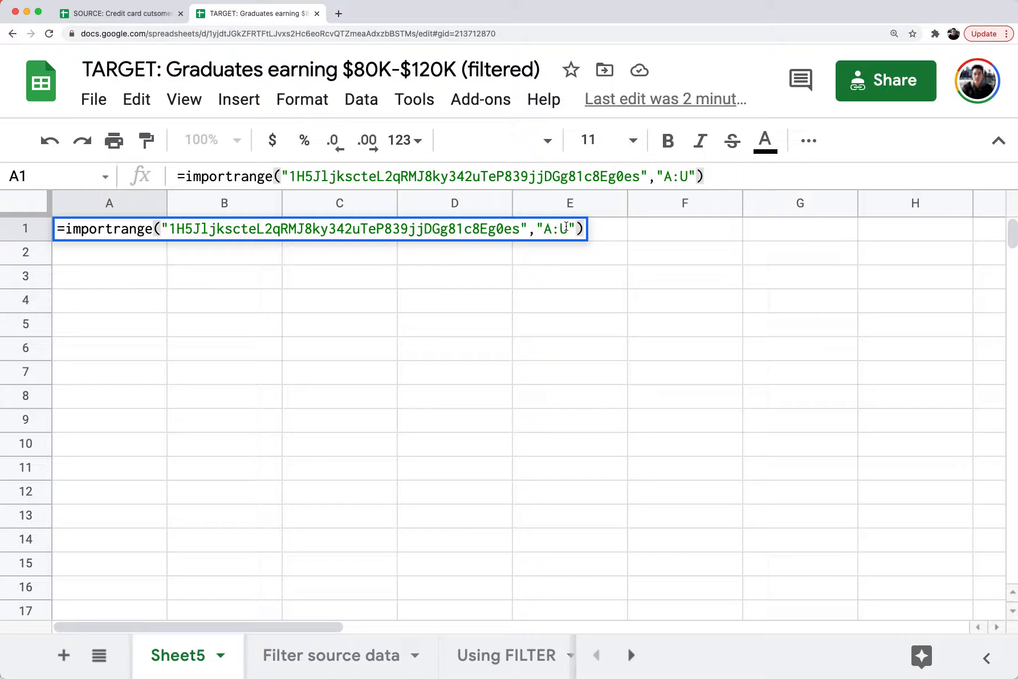
key(Return)
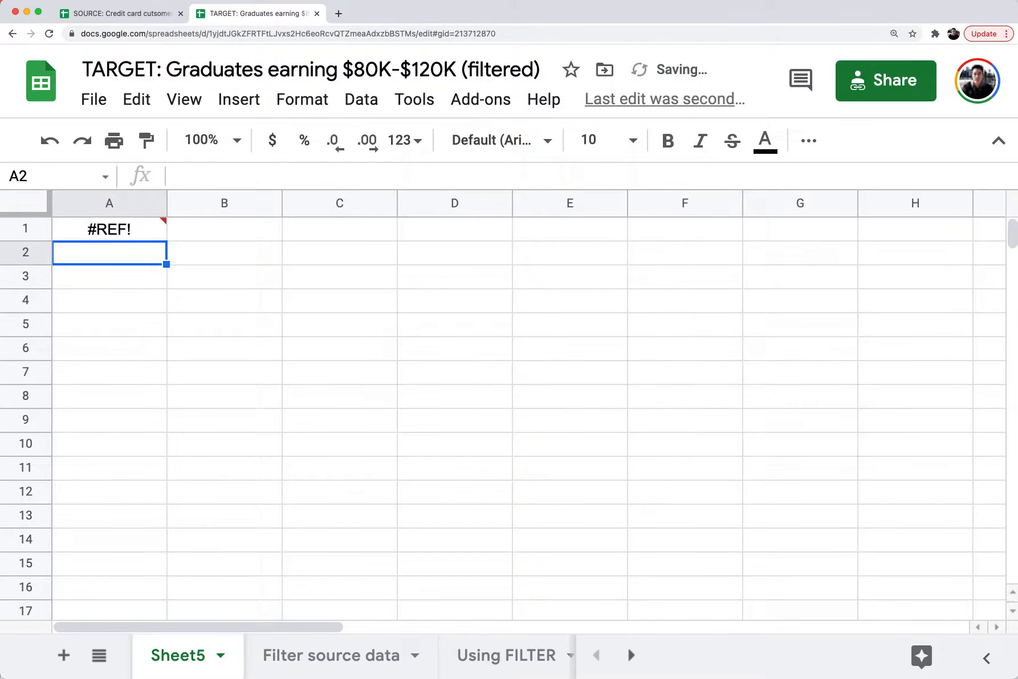
key(Up)
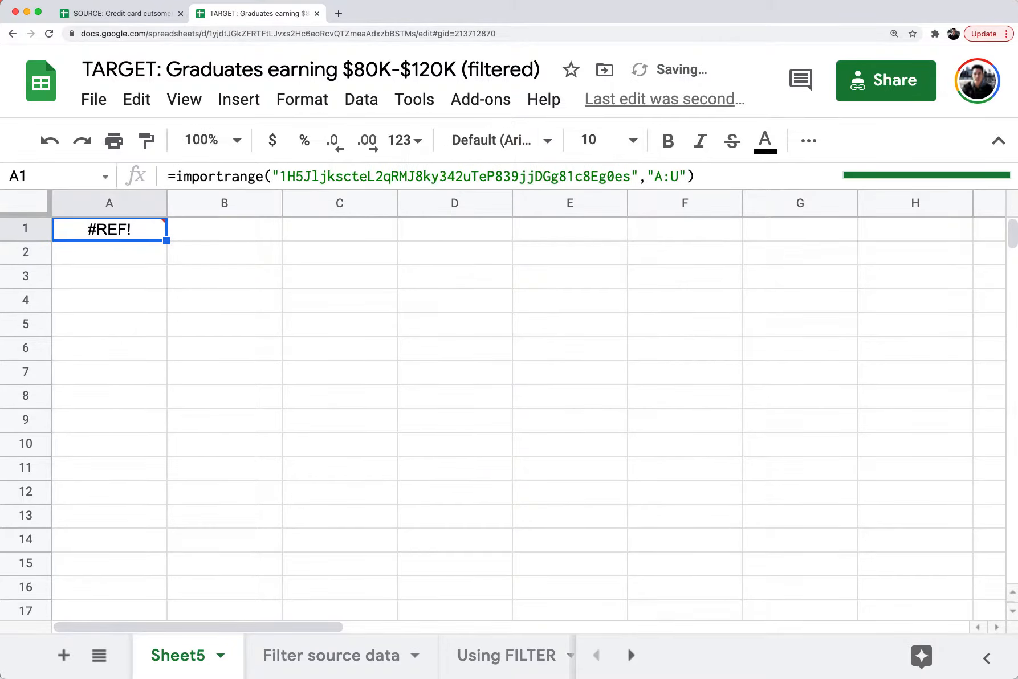
triple_click(141, 230)
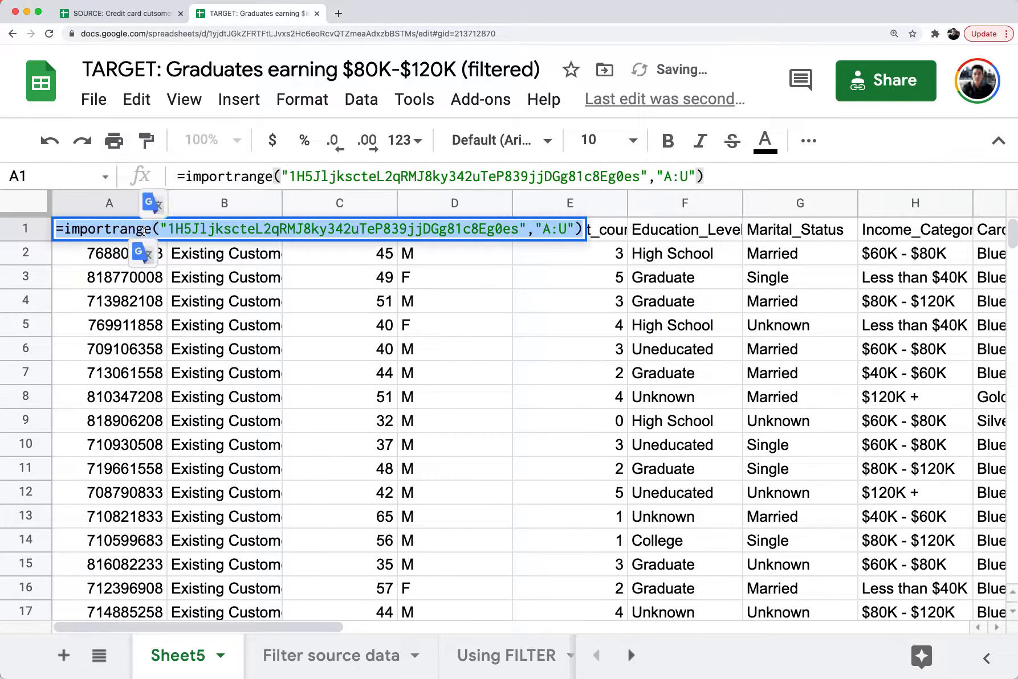
click(231, 302)
click(312, 285)
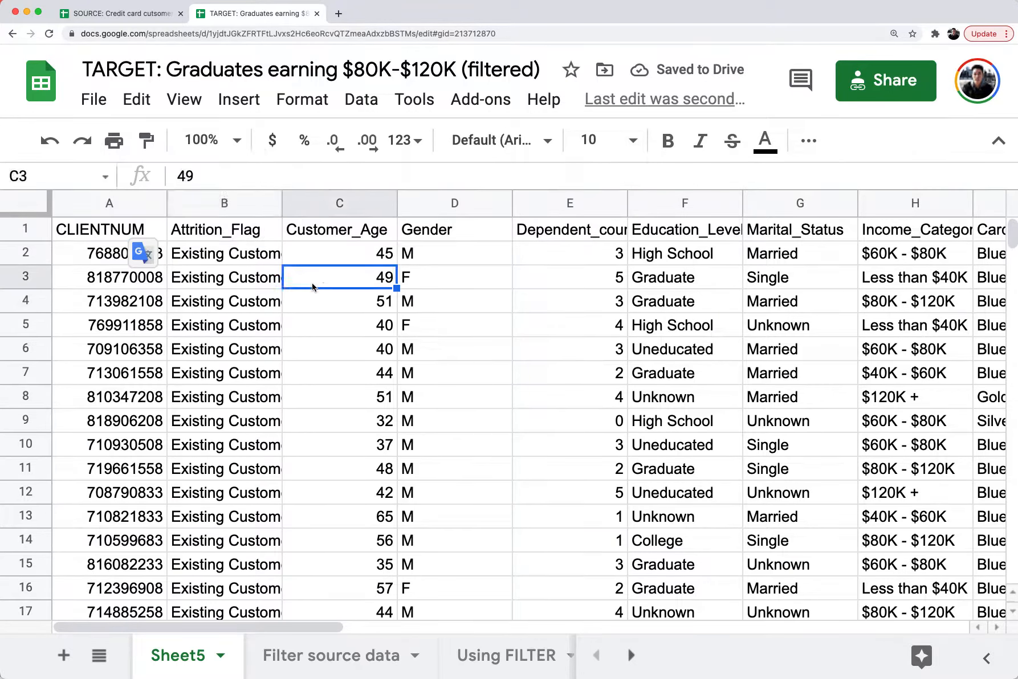
Step: Check that the imported data in the target sheet extends down to the last source row
key(Up)
key(Up)
key(Left)
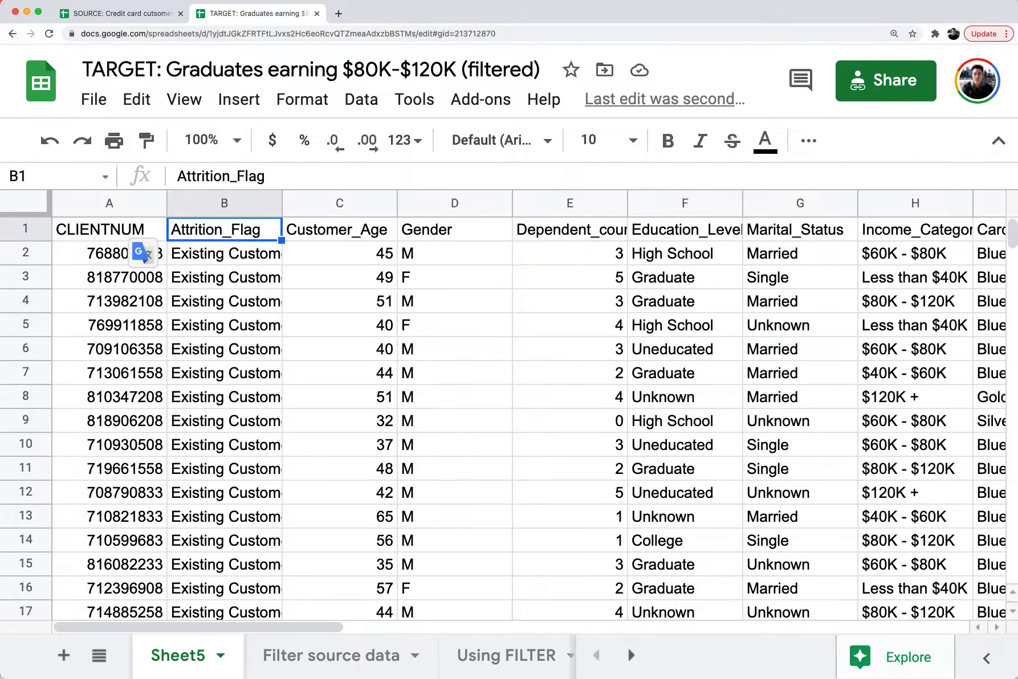
key(super+minus)
key(Left)
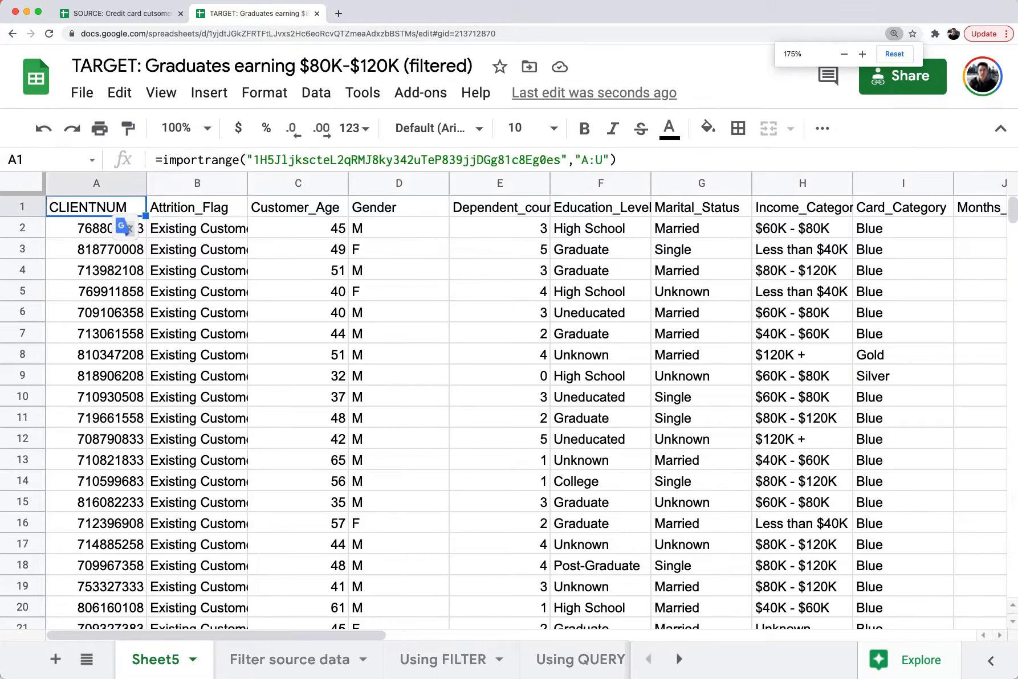
key(super+Down)
key(Down)
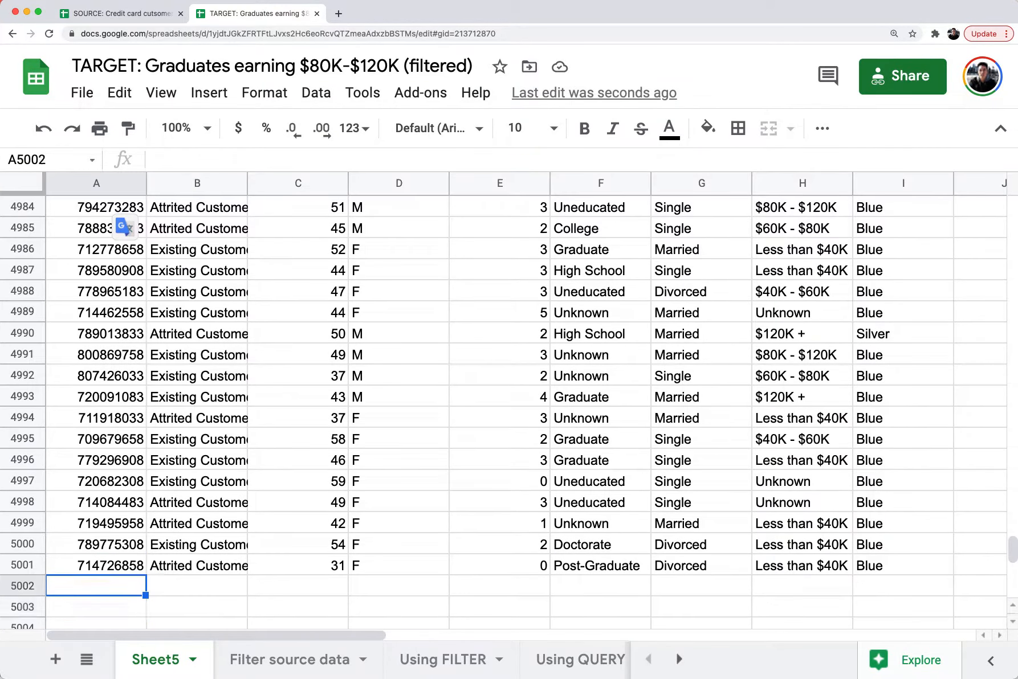
key(super+Up)
key(super+Up)
Step: Check the imported columns in row 2 across to Avg_Utilization_Ratio, and return to the first column
key(Down)
key(Right)
key(Right)
key(Right)
key(Right)
key(Right)
key(Right)
key(Right)
key(Right)
key(Right)
key(Right)
key(Right)
key(Right)
key(Right)
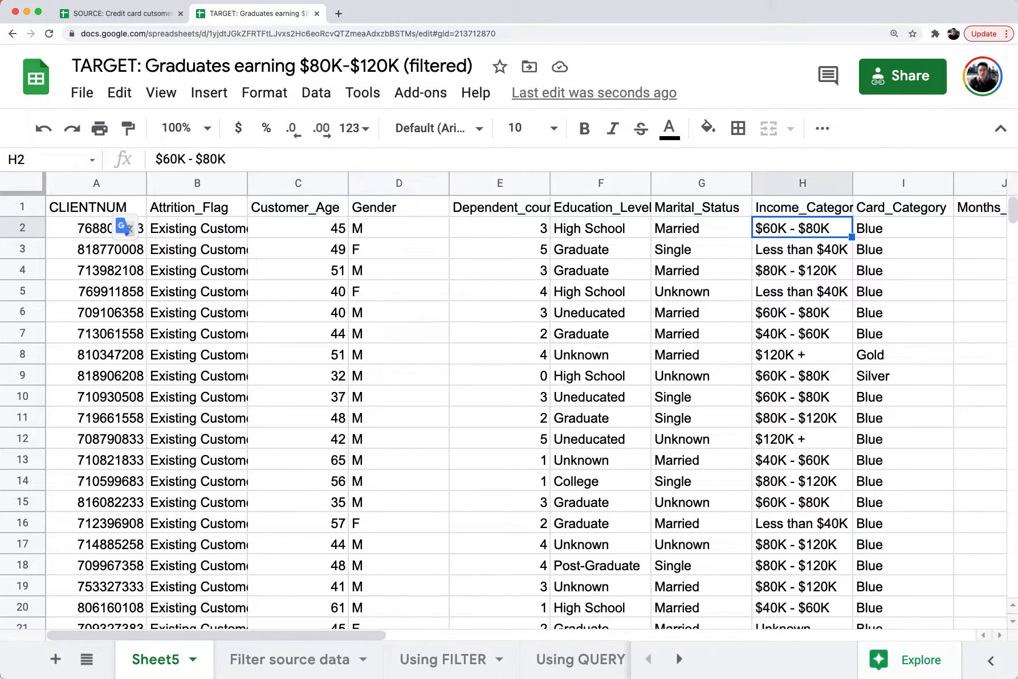
key(Right)
key(Right)
key(Right)
key(Right)
key(Right)
key(Right)
key(Right)
key(Right)
key(Right)
key(Right)
key(Left)
key(Left)
key(Left)
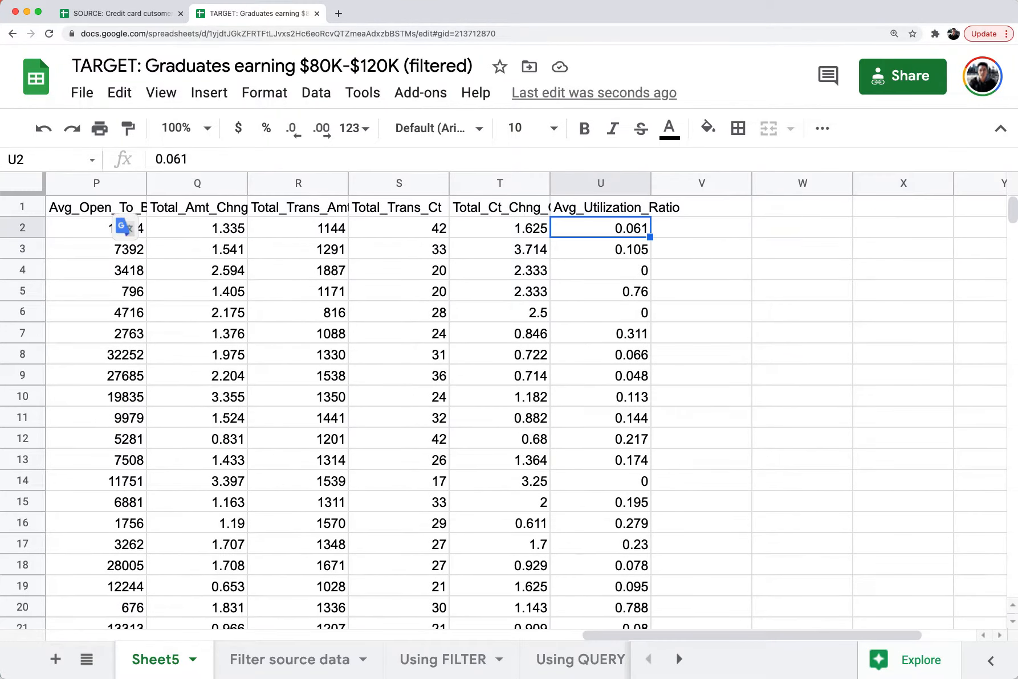
key(super+Left)
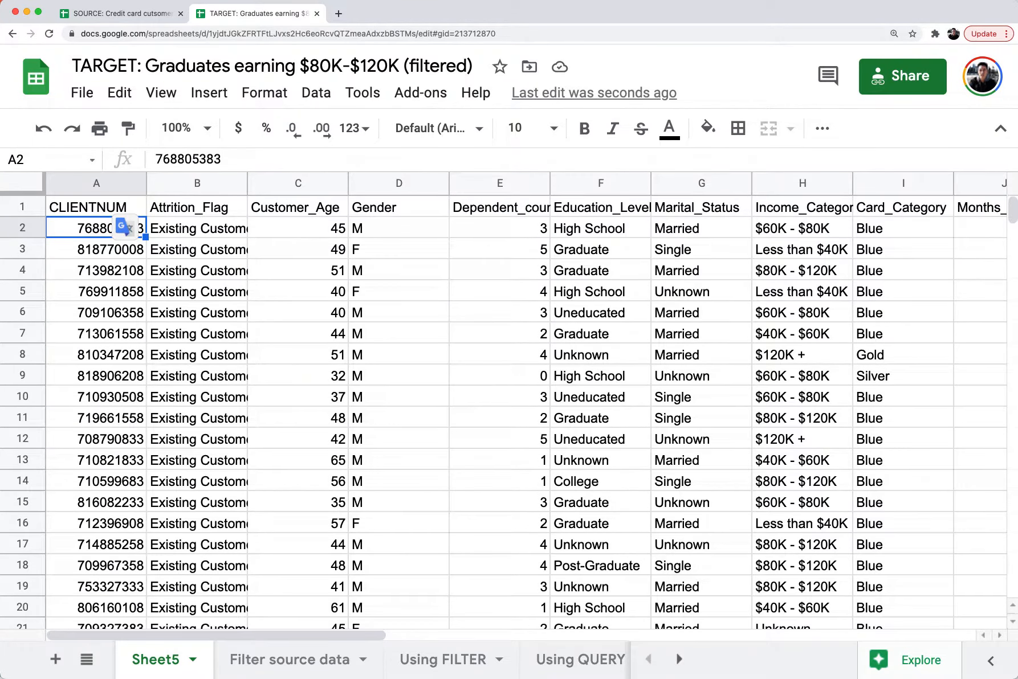
Step: Switch to the source spreadsheet and go back to the first data row, selecting cell A2
key(super+Tab)
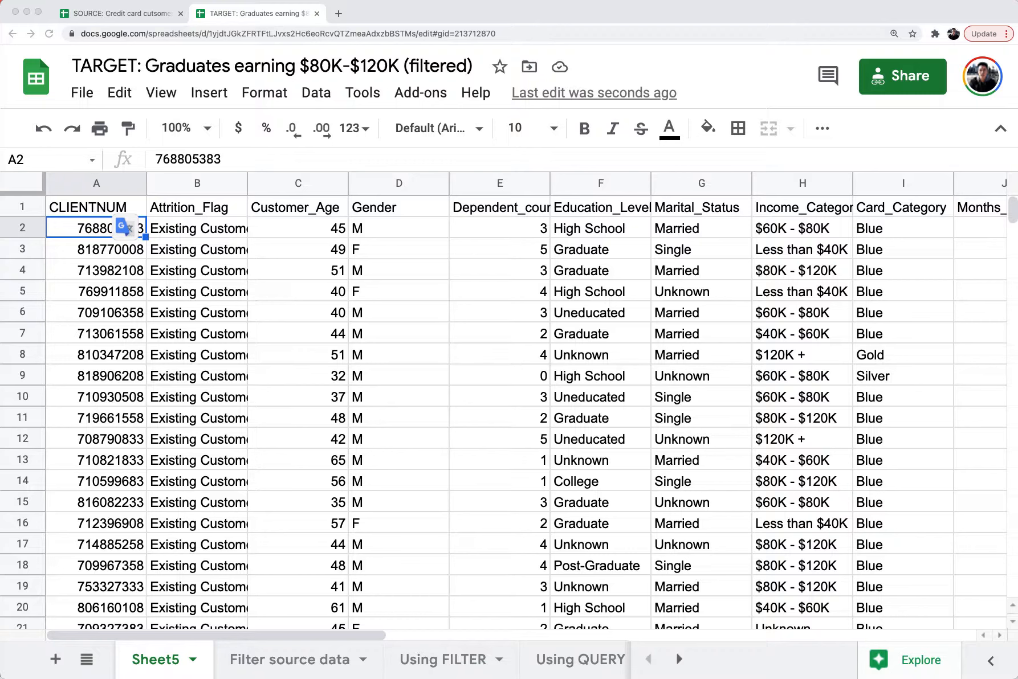
click(154, 17)
click(315, 293)
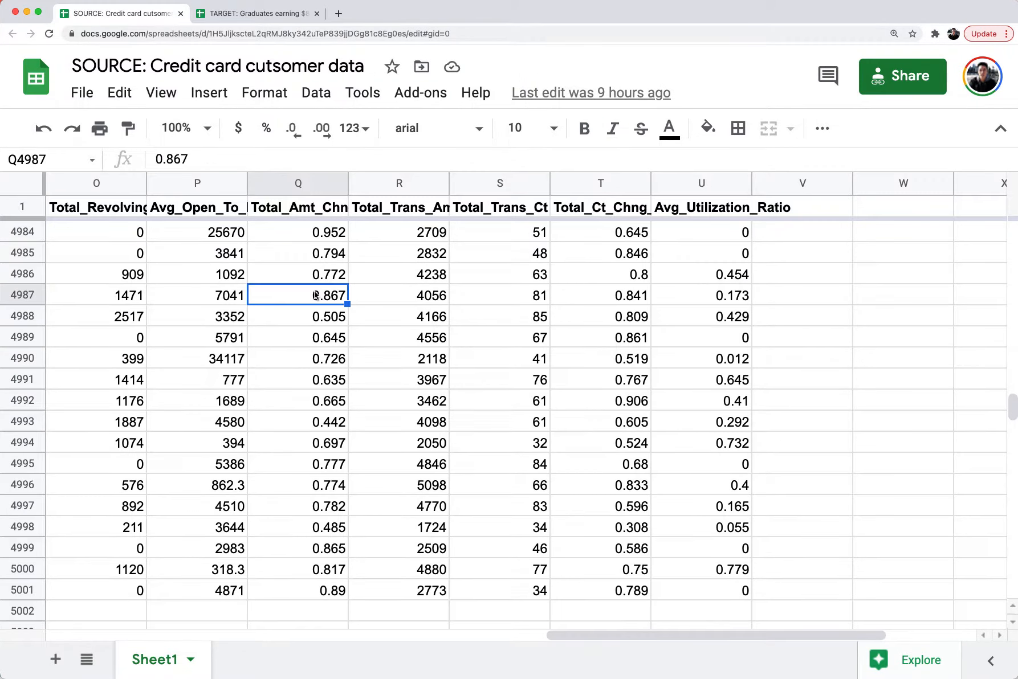
key(super+Left)
key(Up)
key(Right)
key(Up)
key(Up)
key(Up)
key(Up)
key(Up)
key(Up)
key(Up)
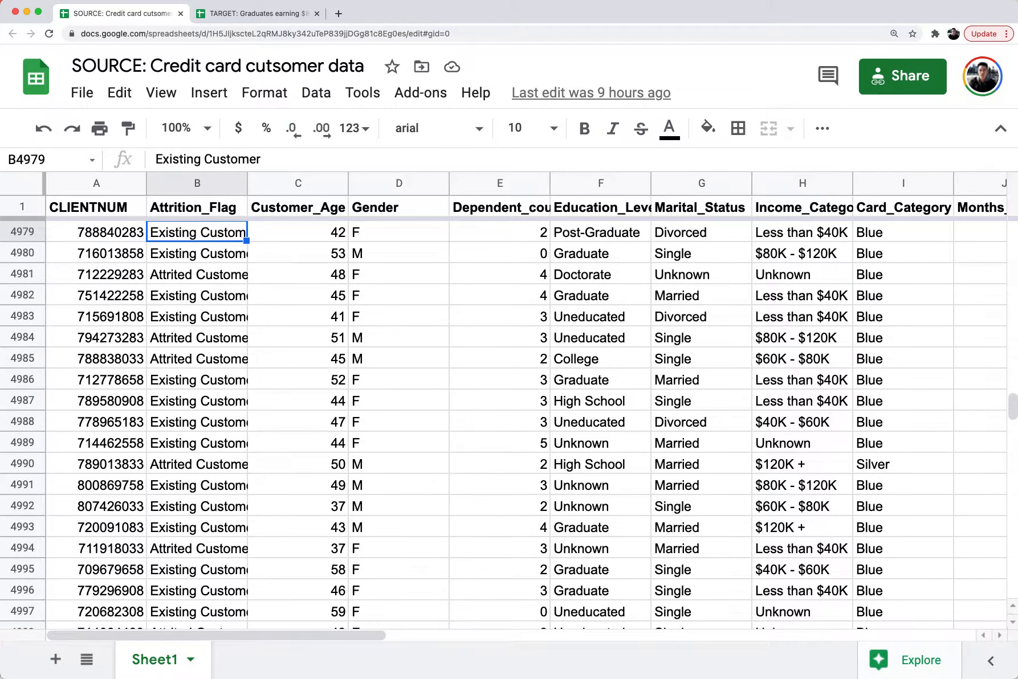
key(super+Up)
key(Down)
key(Left)
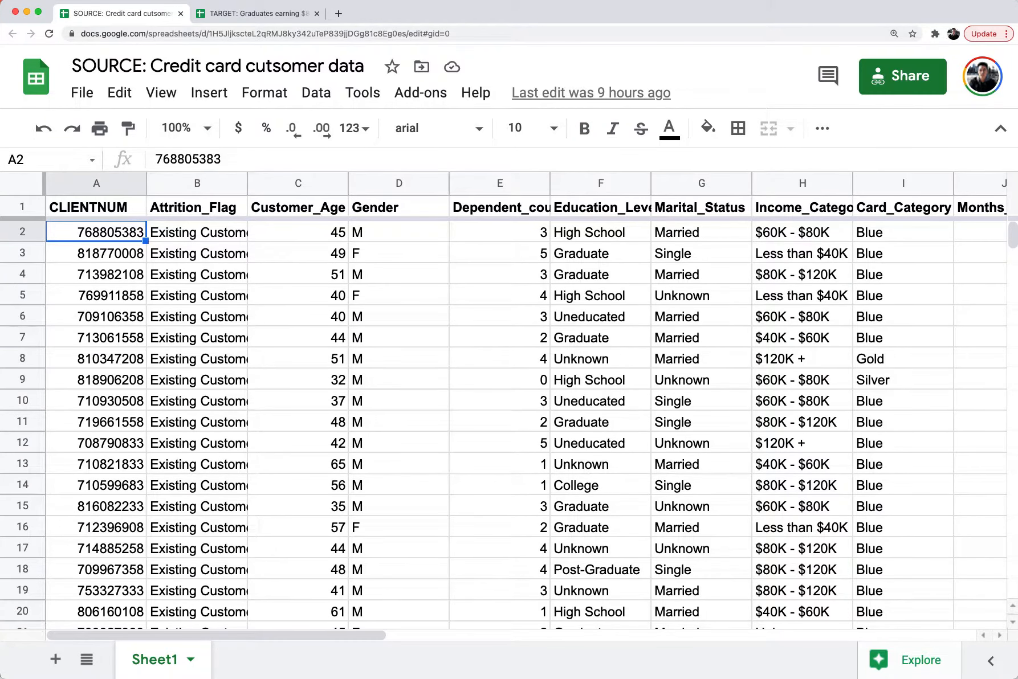
Step: Review the source header row from CLIENTNUM through Education_Level to Income_Category to locate the filter columns
key(Up)
key(Right)
key(Right)
key(Right)
key(Right)
key(Right)
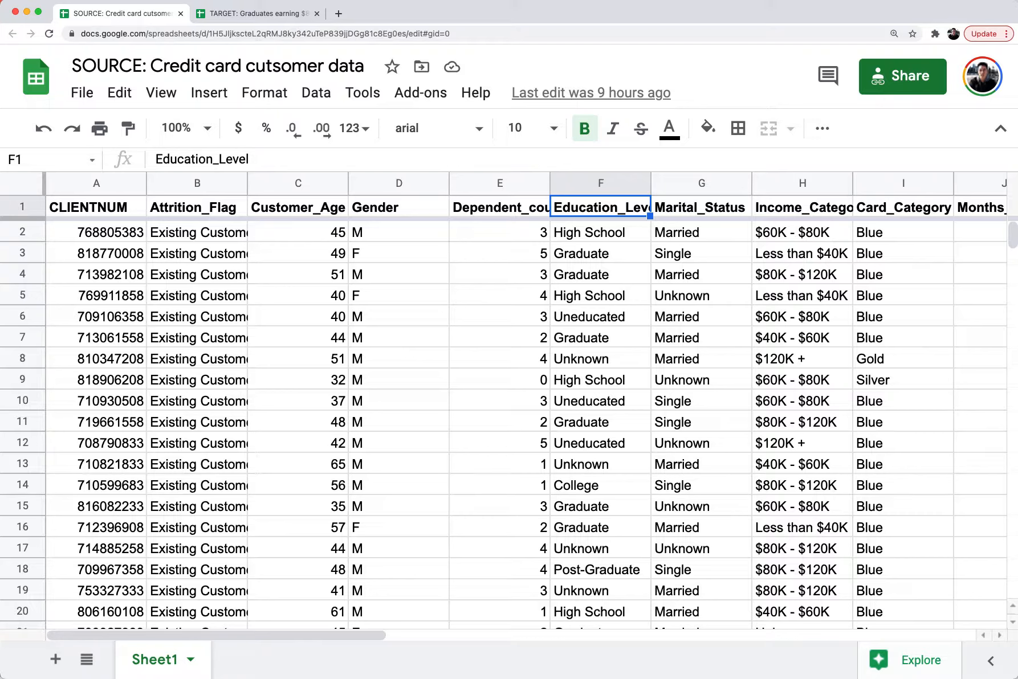
key(Left)
key(Left)
key(Left)
key(Left)
key(Left)
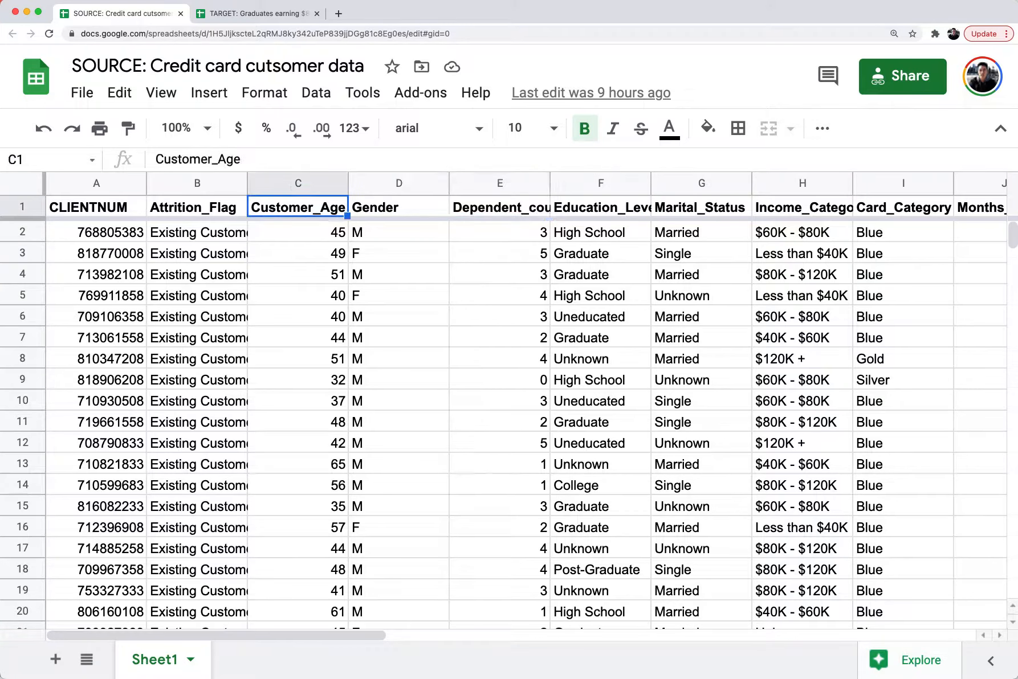
key(Right)
key(Right)
key(Right)
key(Right)
key(Right)
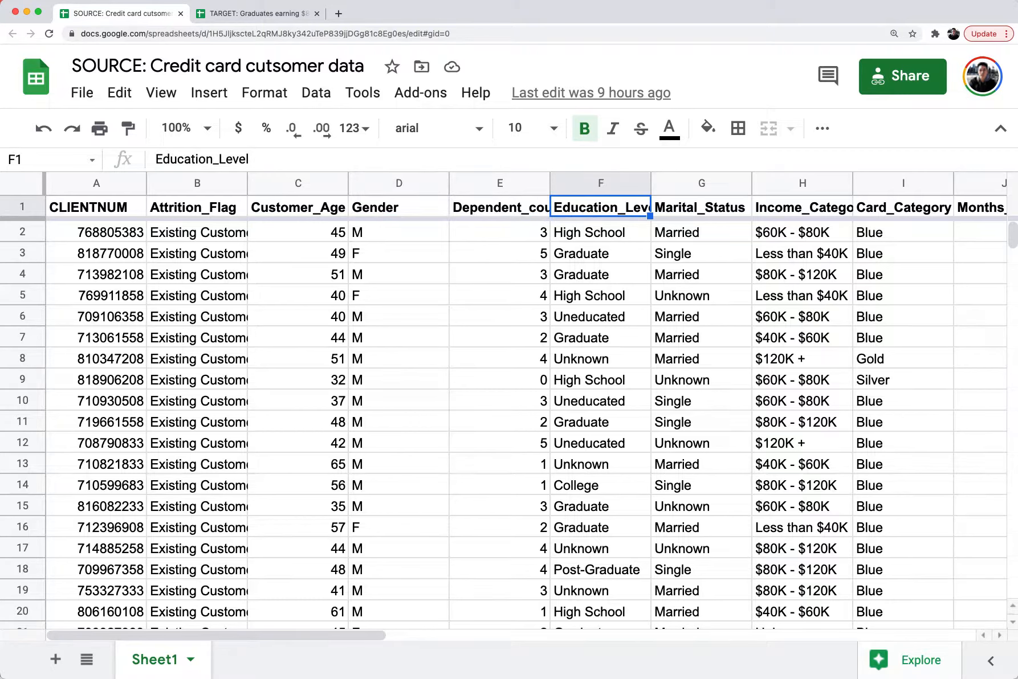
key(Right)
key(Right)
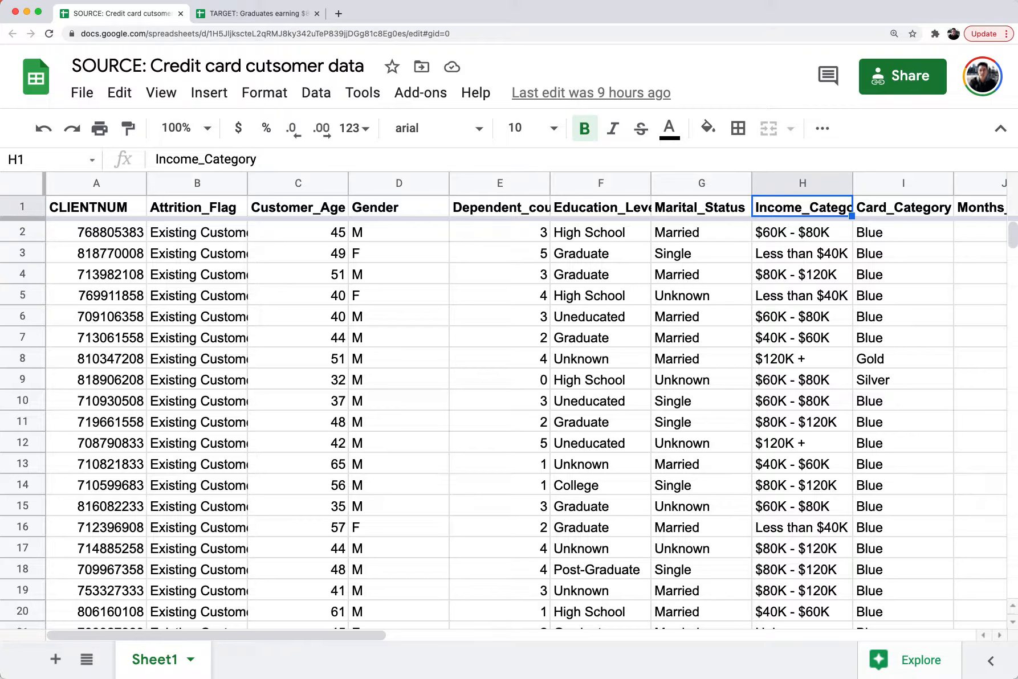
Step: Examine the values down the Income_Category column for rows in the $80K - $120K bracket
key(Down)
key(Down)
key(Down)
key(Down)
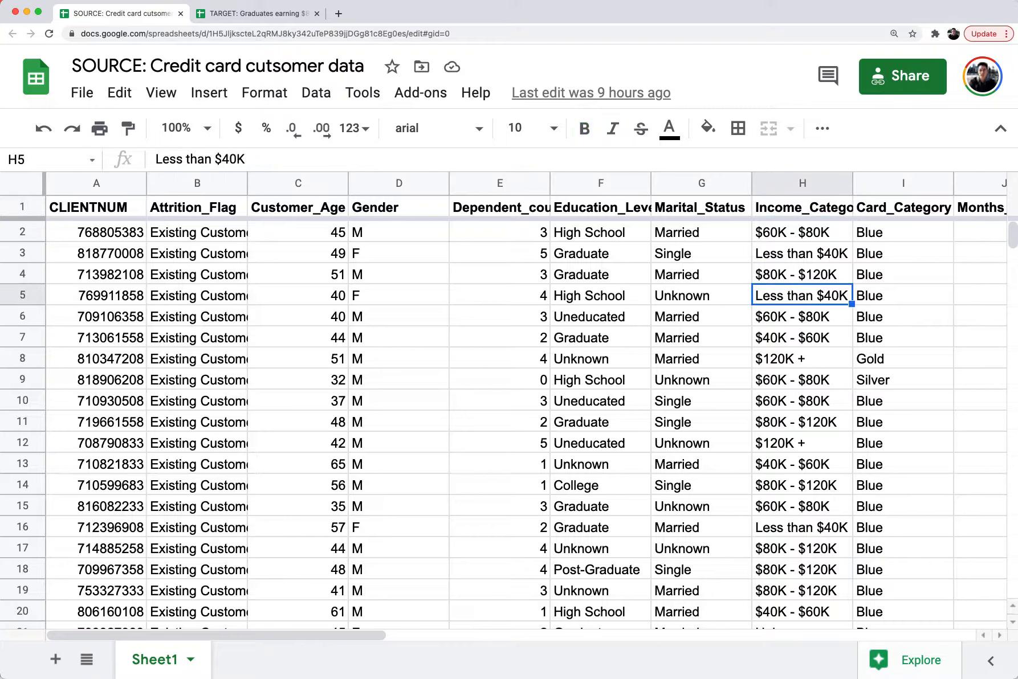
key(Down)
key(Down)
key(Down)
key(Down)
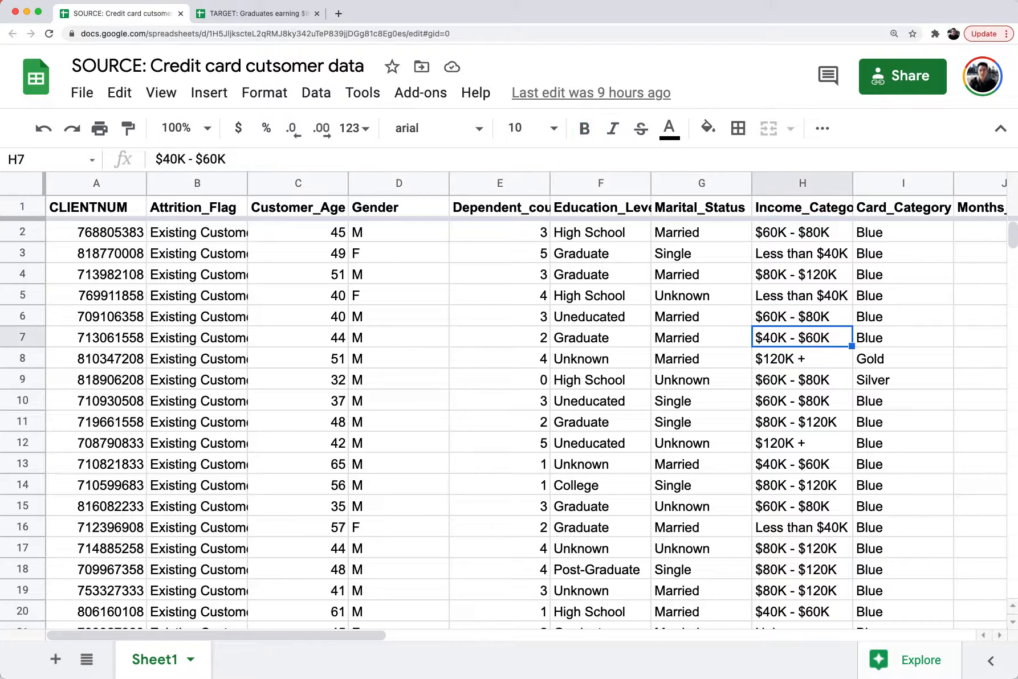
key(Down)
key(Down)
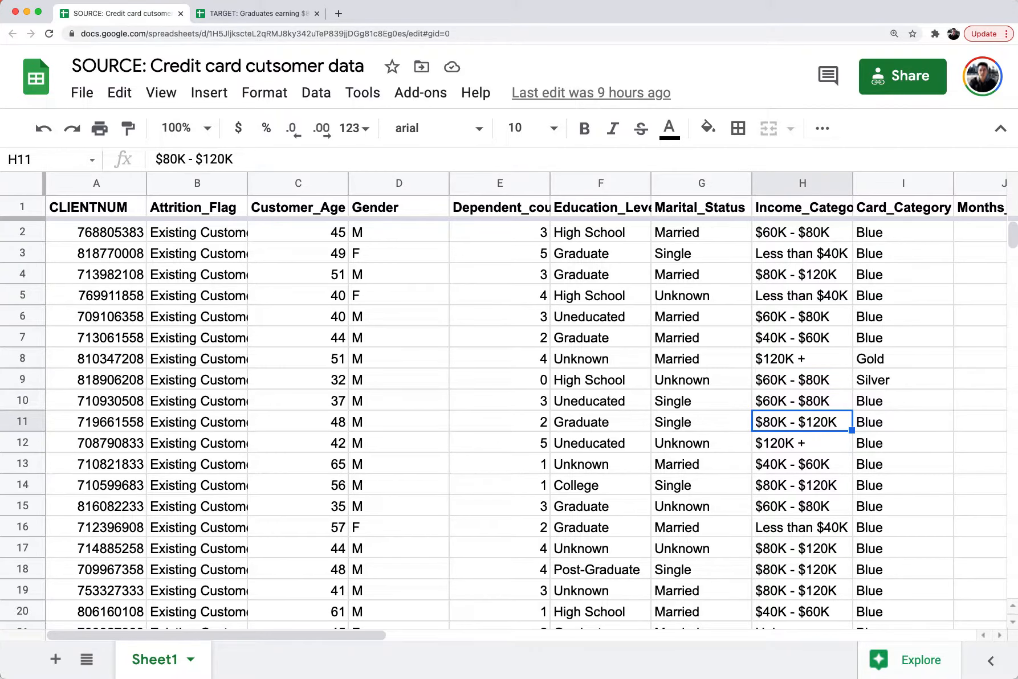
key(Down)
key(Down)
key(Down)
key(Down)
key(Down)
key(Down)
key(Down)
key(Down)
key(Down)
key(Down)
key(Up)
key(Up)
key(Up)
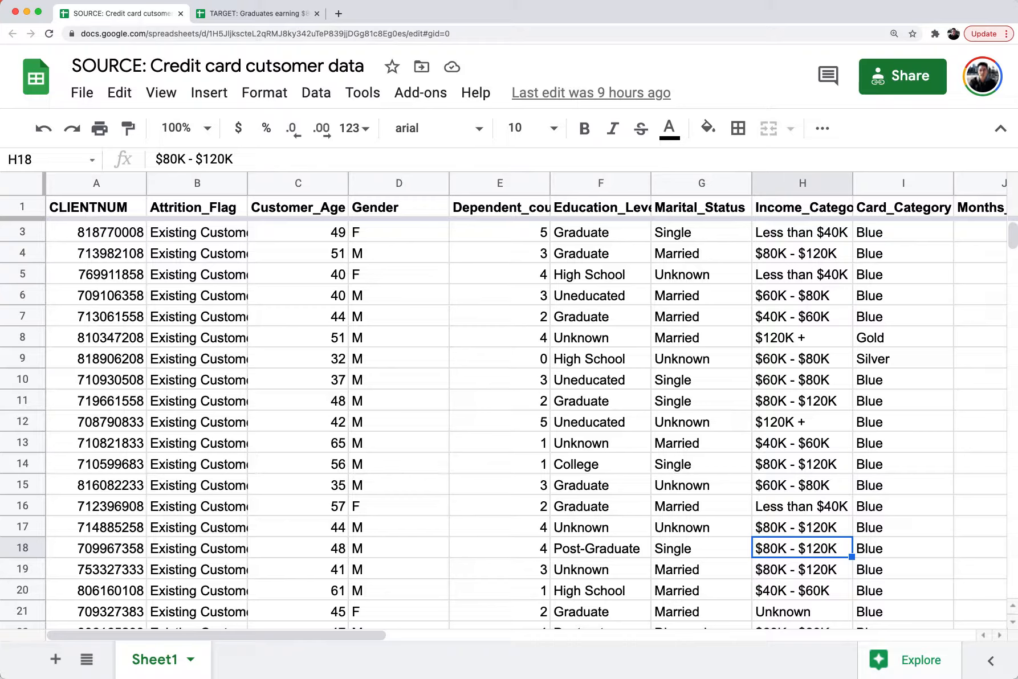
Step: Switch to the target spreadsheet and wrap the IMPORTRANGE formula in cell A1 in a FILTER function as its range argument
click(228, 13)
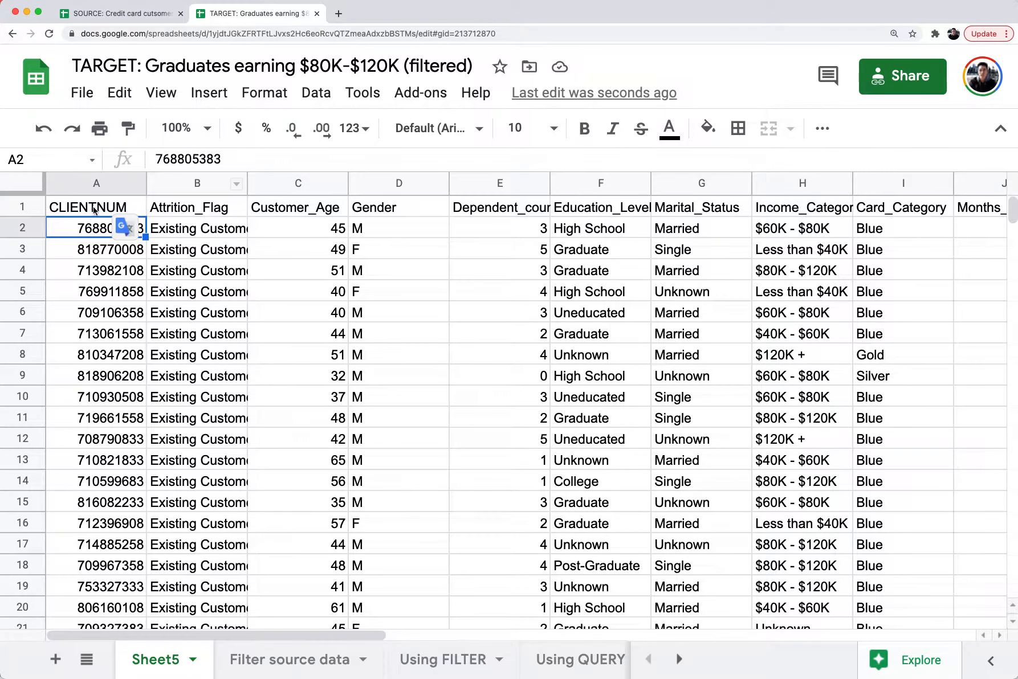
click(95, 210)
double_click(94, 210)
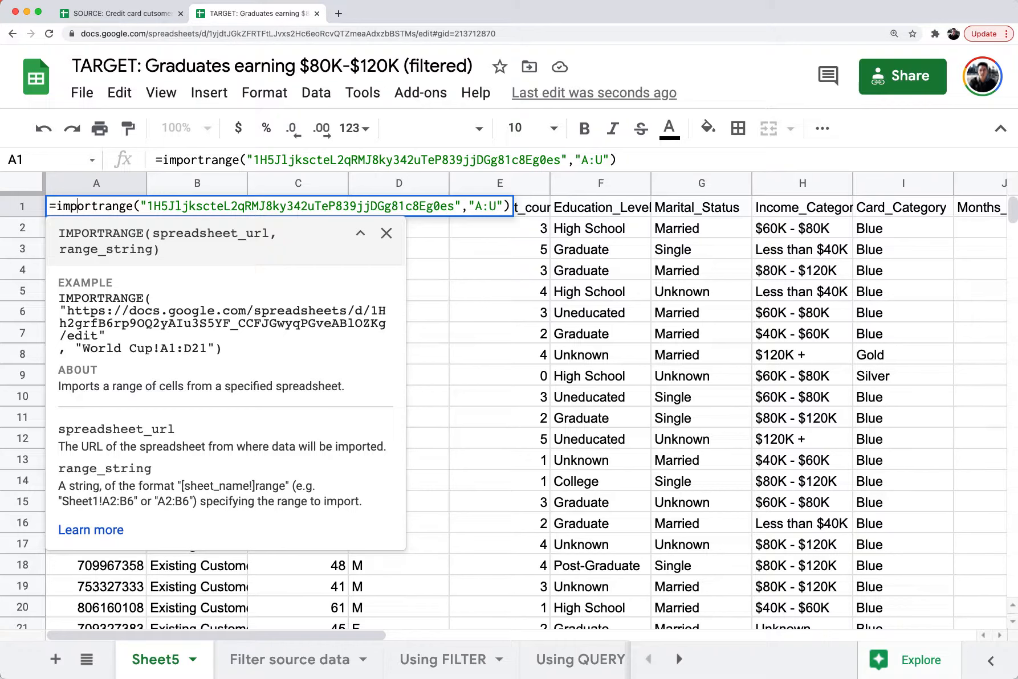
text(filter)
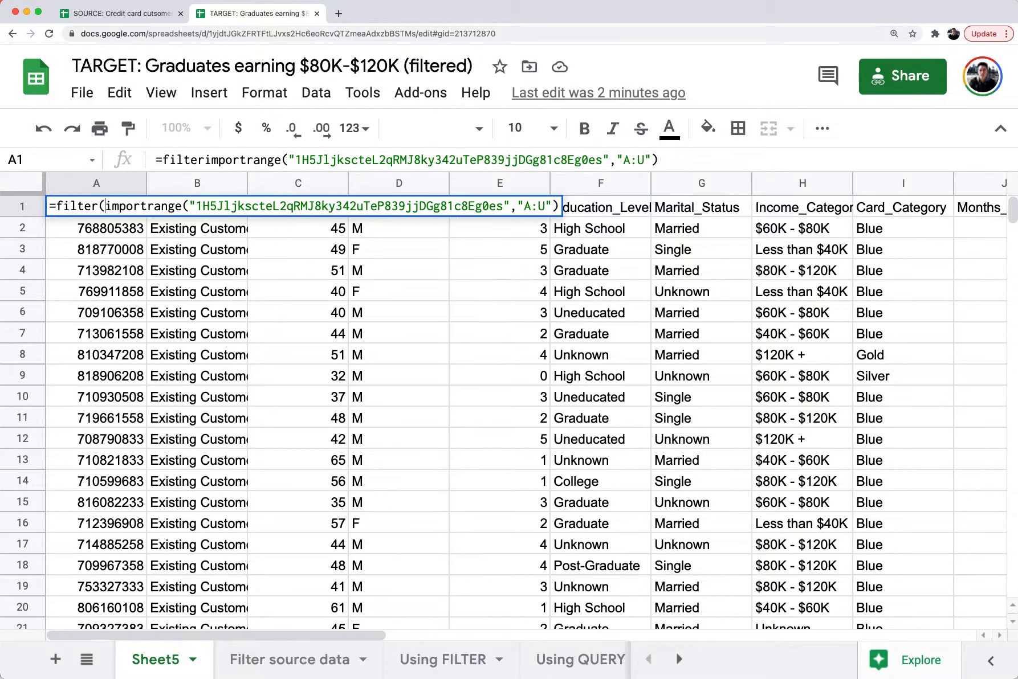
text(()
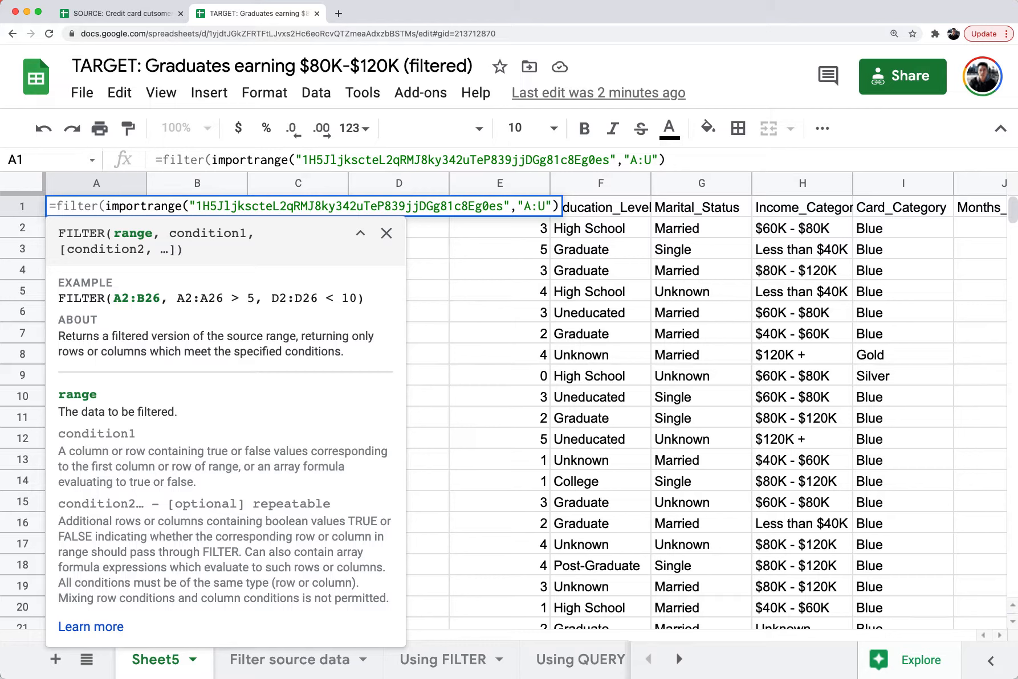
key(BackSpace)
click(553, 207)
key(Right)
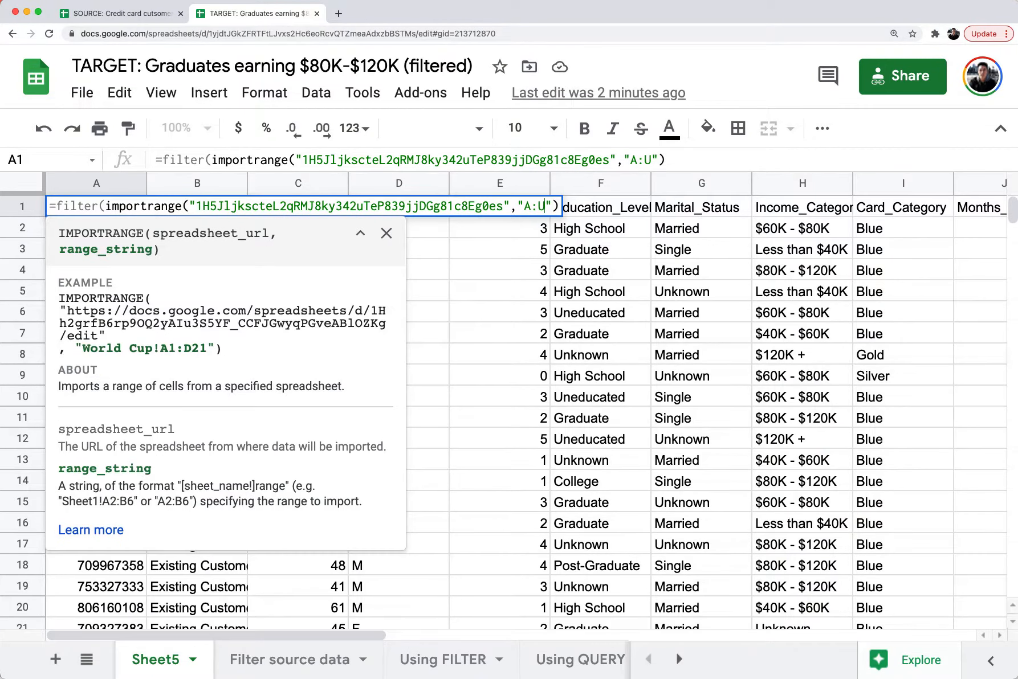
Step: Begin the first filter condition with INDEX around a second IMPORTRANGE, reusing the same source spreadsheet ID and the range "A:U"
text(, index()
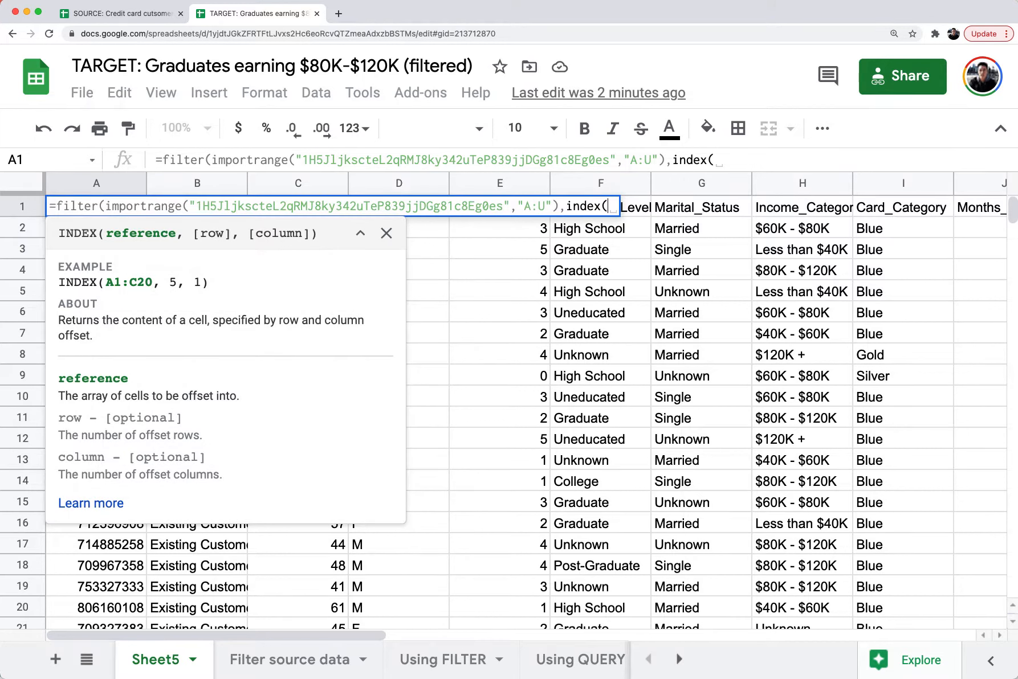
text(importr)
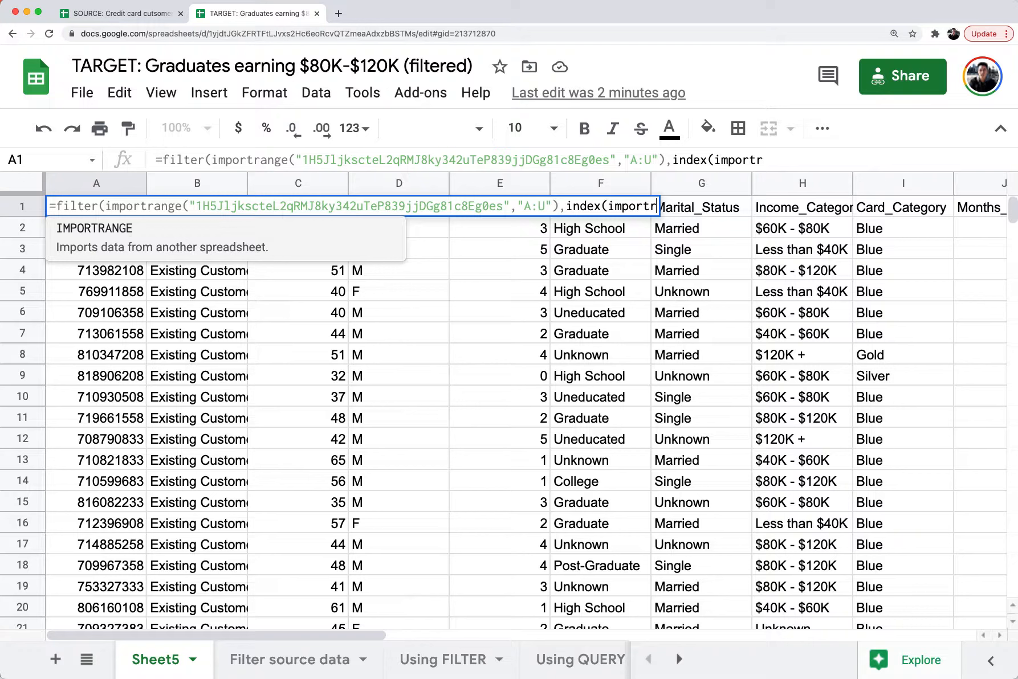
key(Tab)
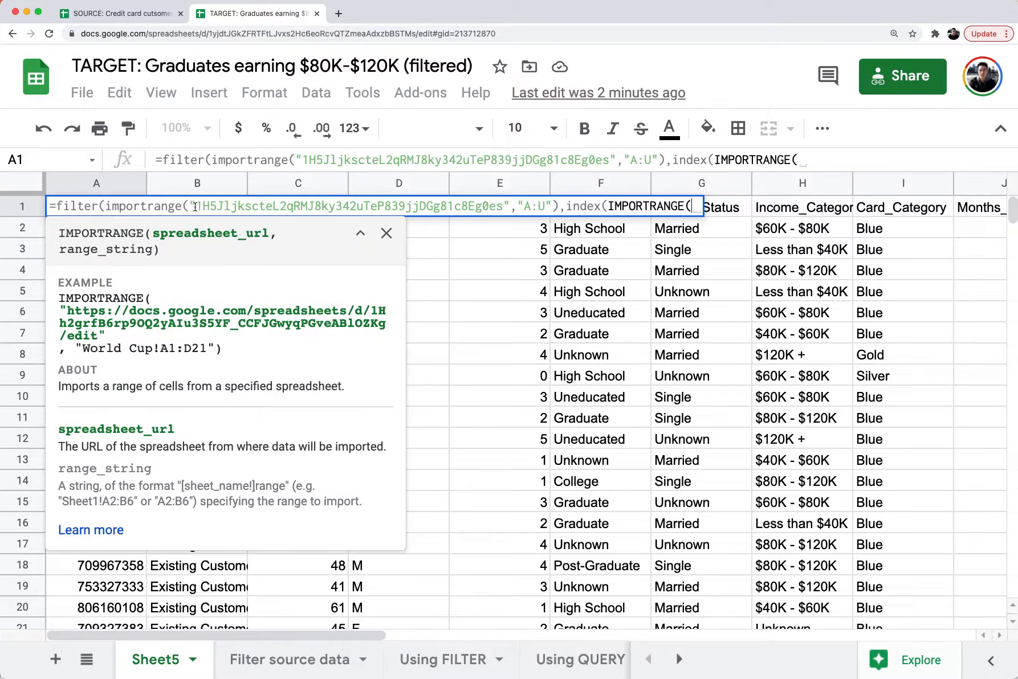
drag(195, 206, 504, 209)
key(super+c)
click(693, 208)
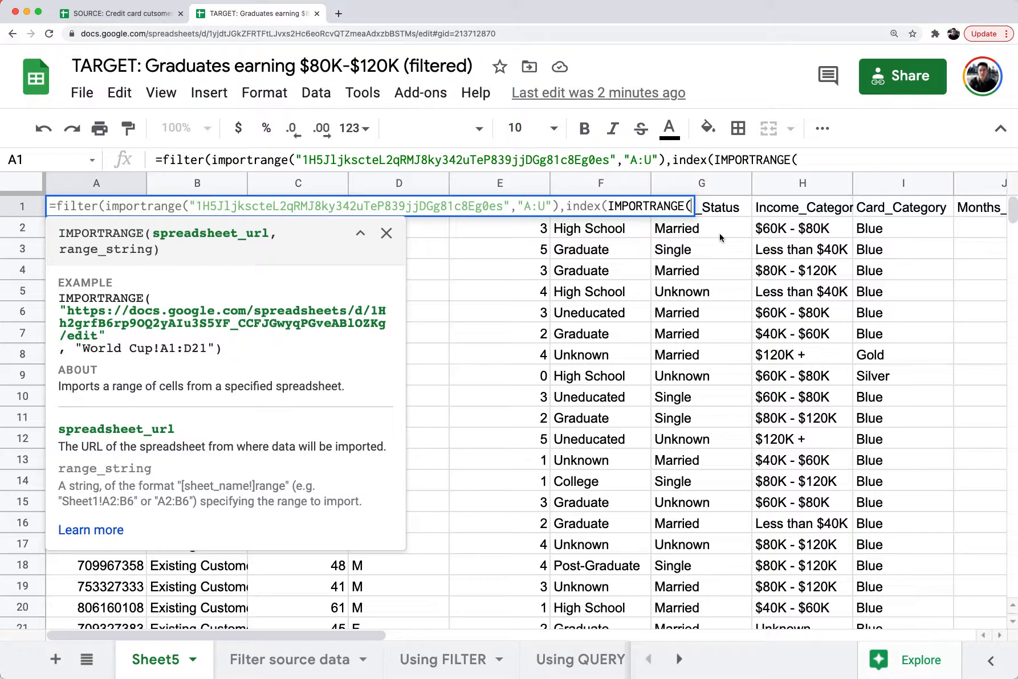
text(")
key(super+v)
text(")
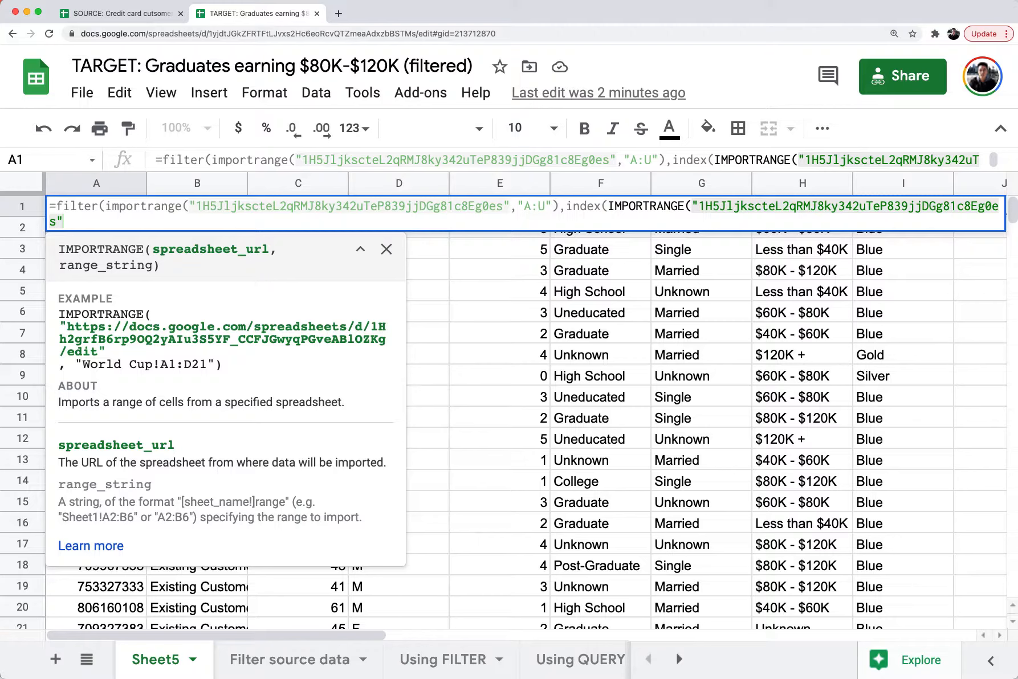
text(,)
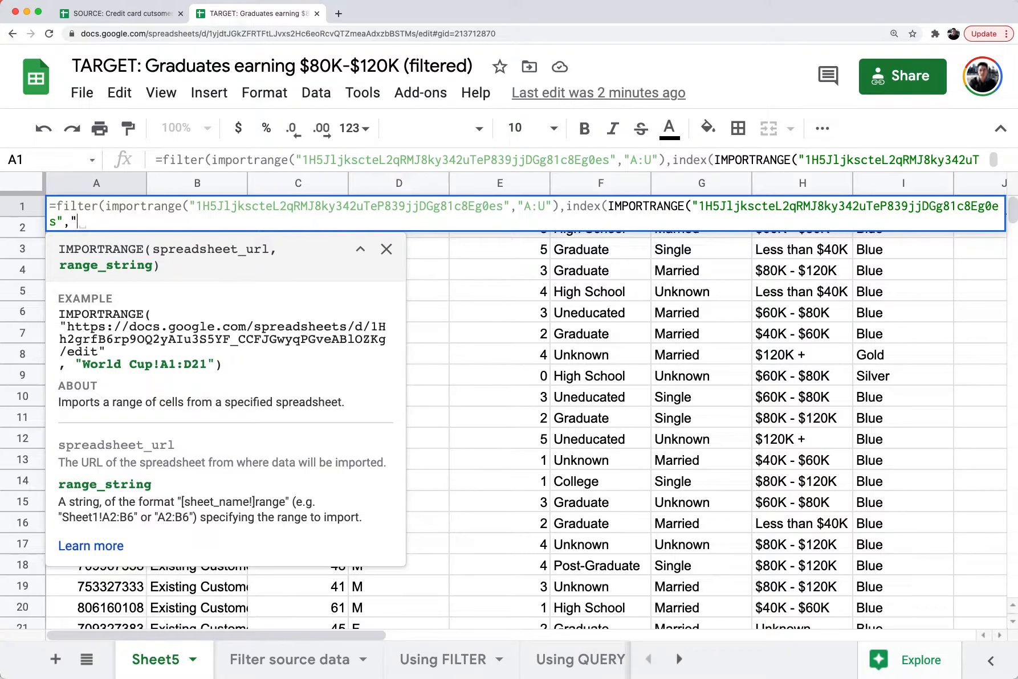
text("A:U"))
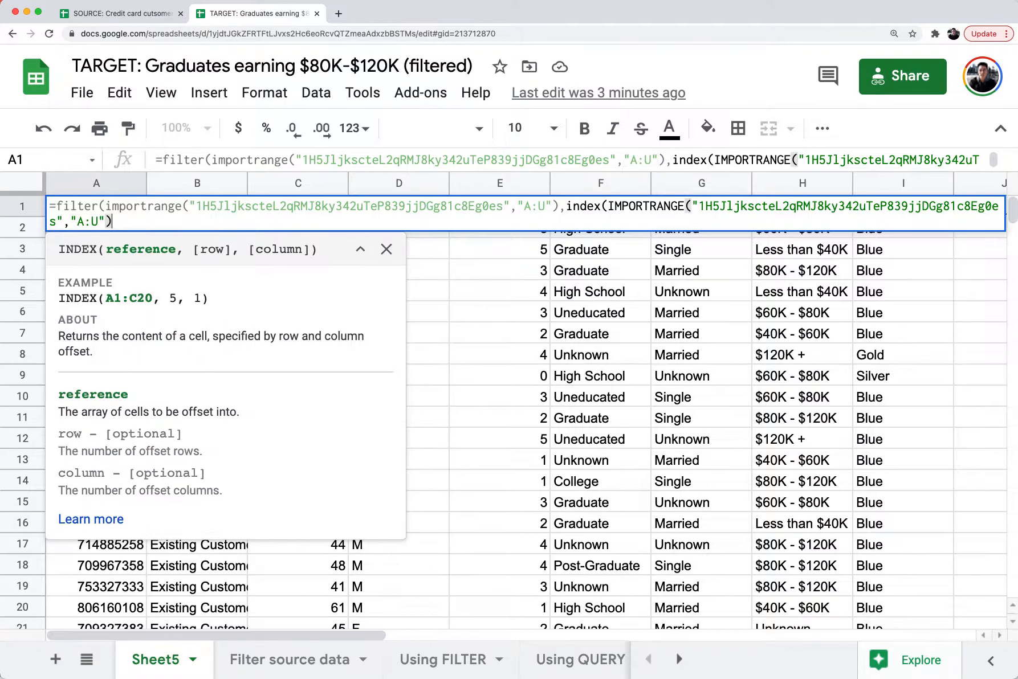
Step: Set the INDEX to row 0 and column 6, require it to equal "Graduate", and enter the completed FILTER formula
text(,0,)
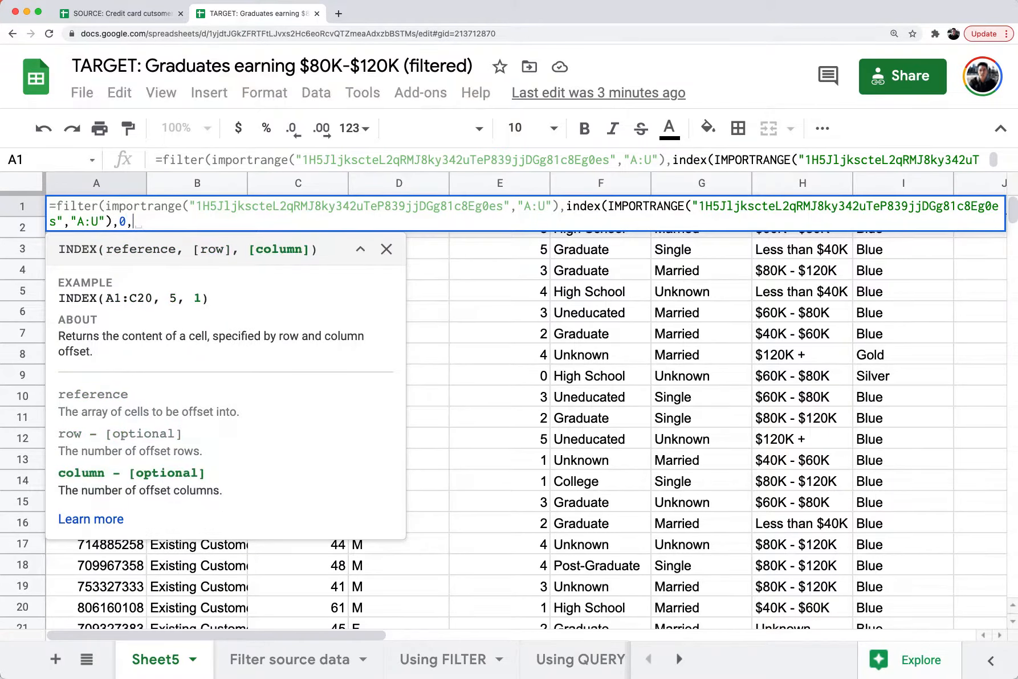
text(6)
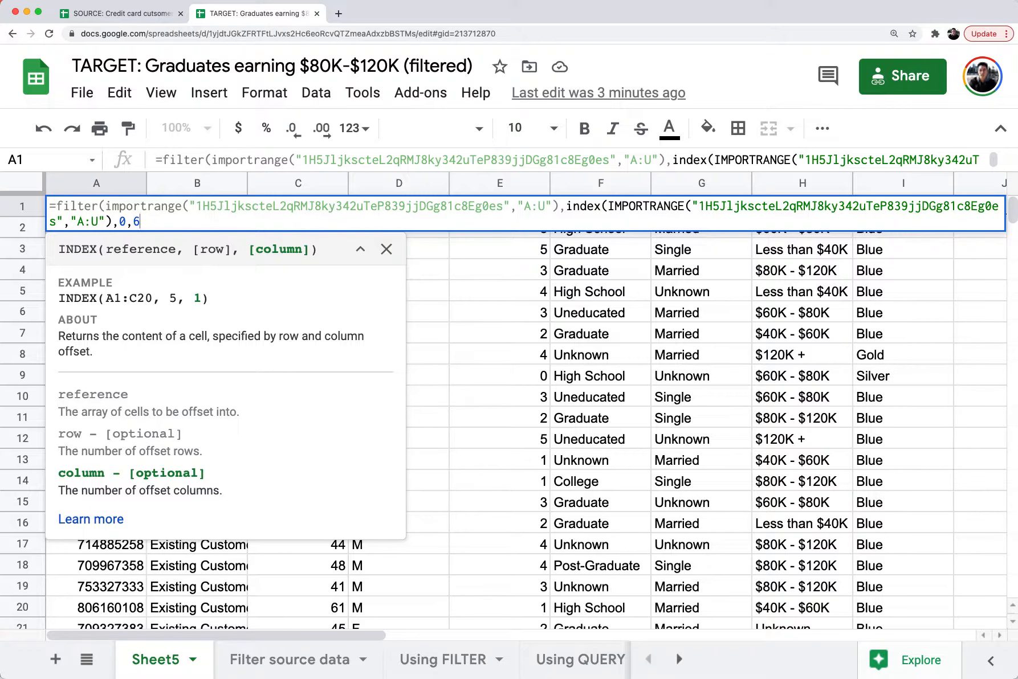
text())
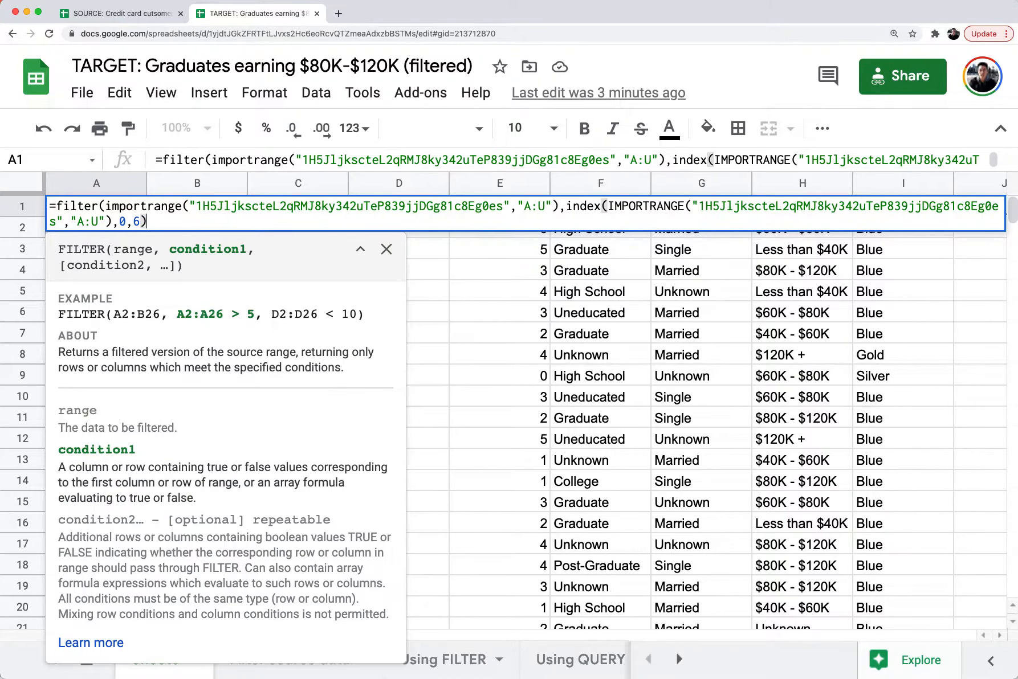
key(BackSpace)
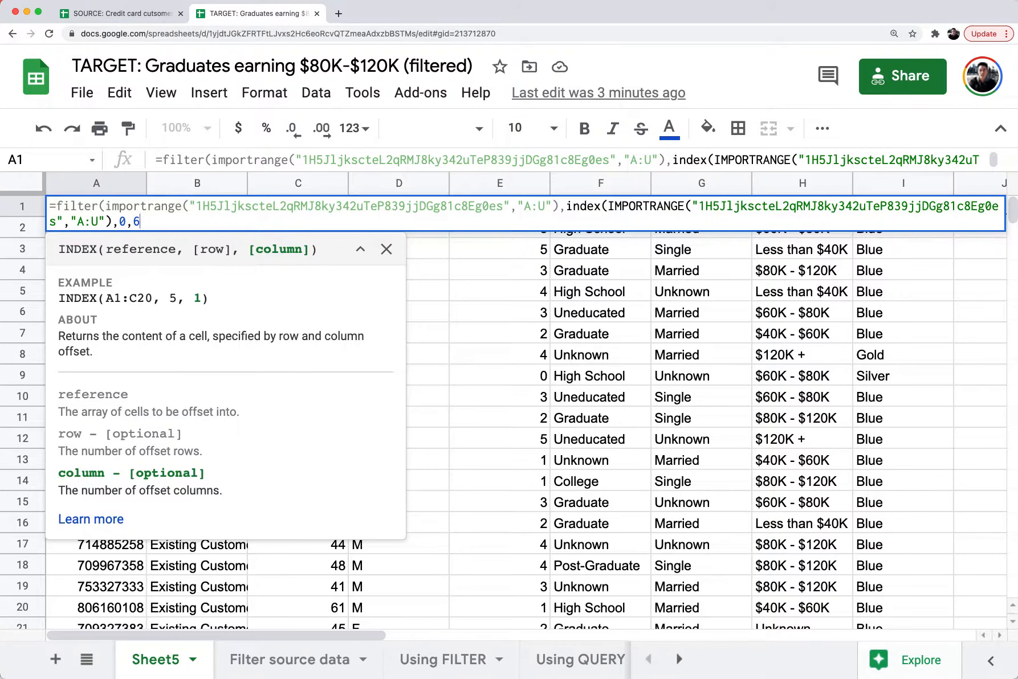
text())
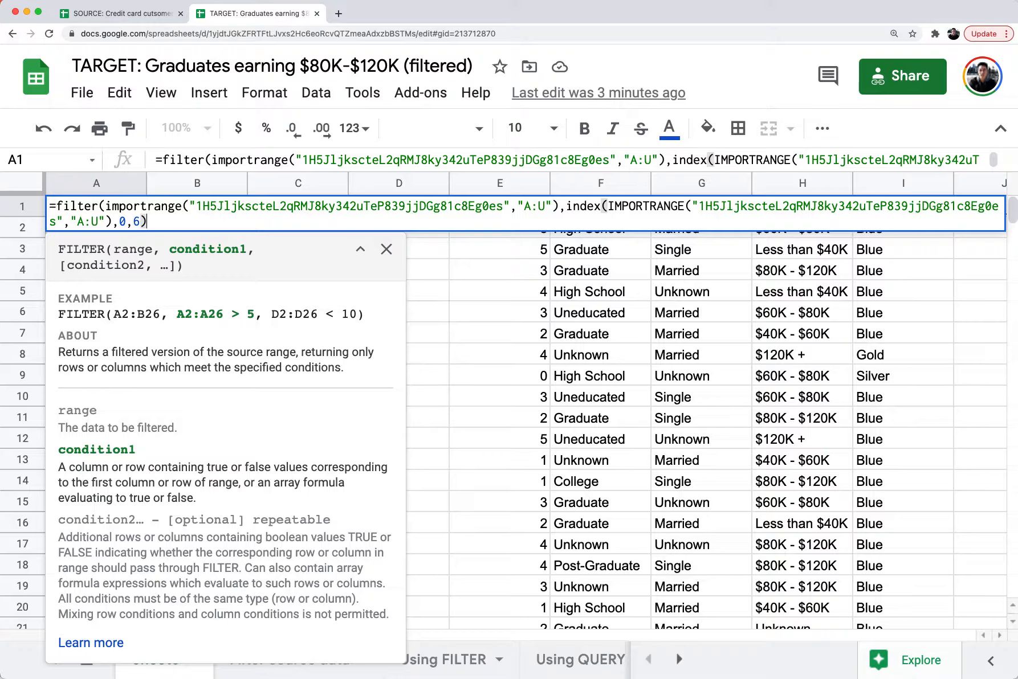
text(="Graduate")
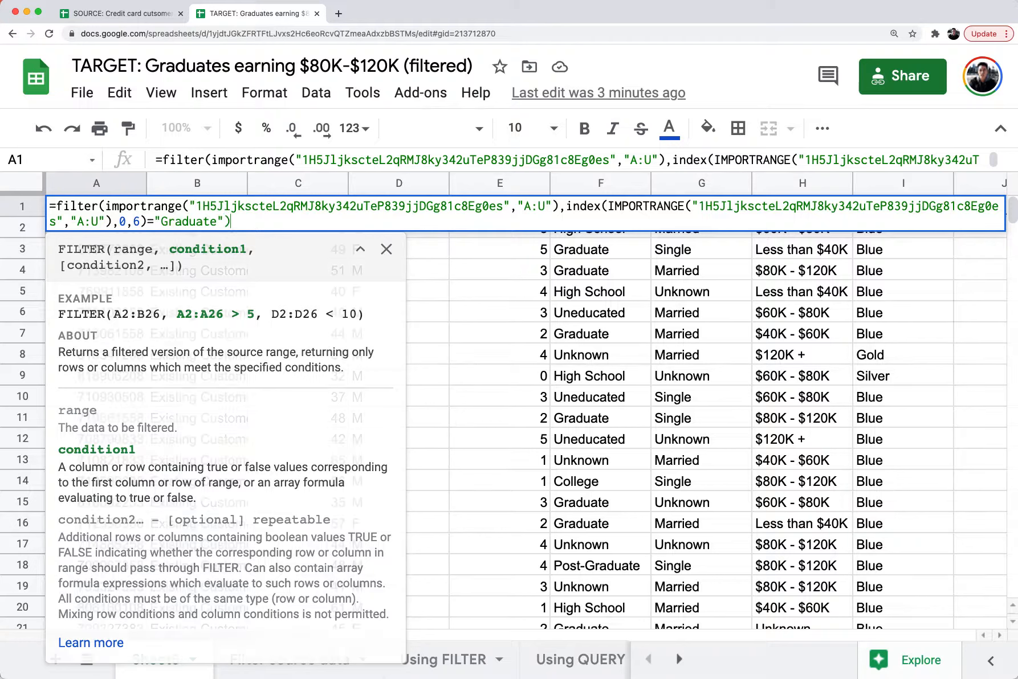
text())
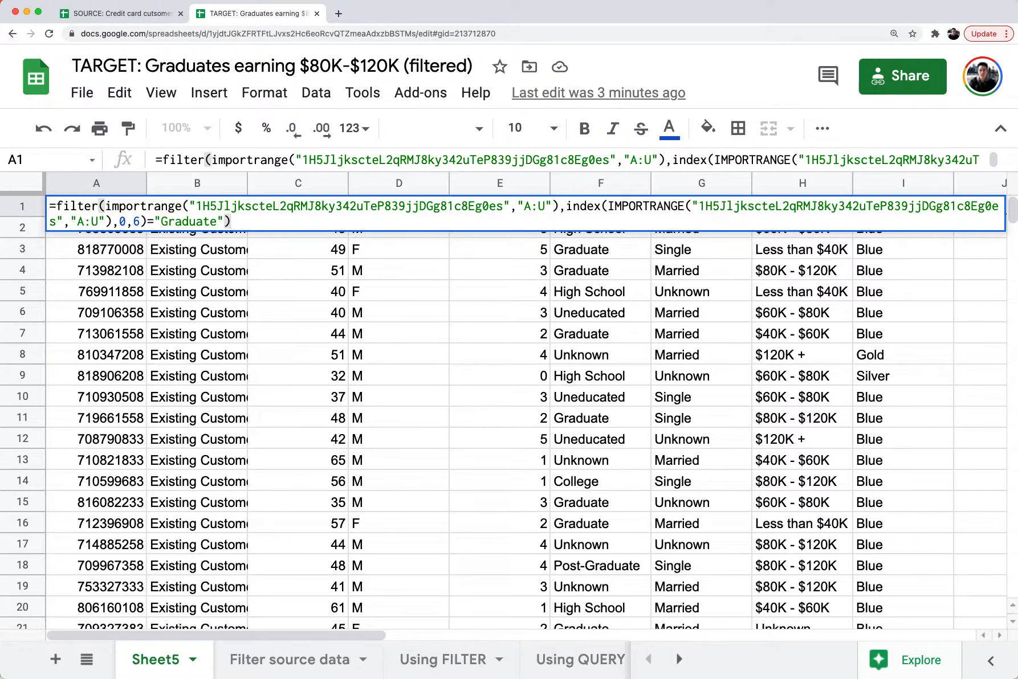
key(Return)
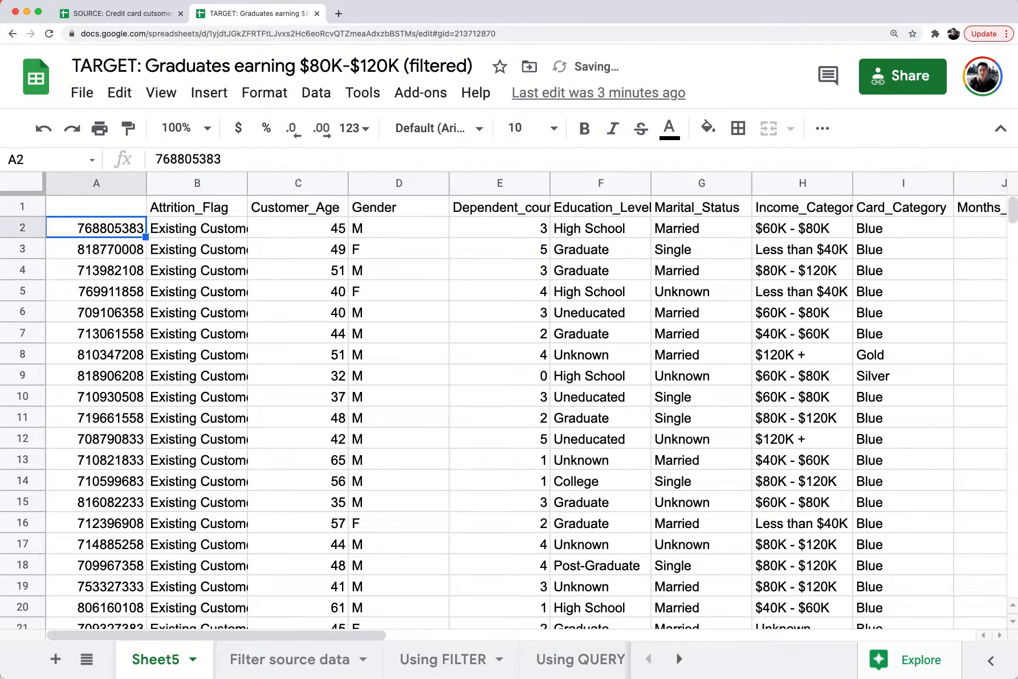
Step: Check the filtered rows across the first columns and down column A to the last record, returning to the start
key(Up)
key(Down)
key(Down)
key(Down)
key(Right)
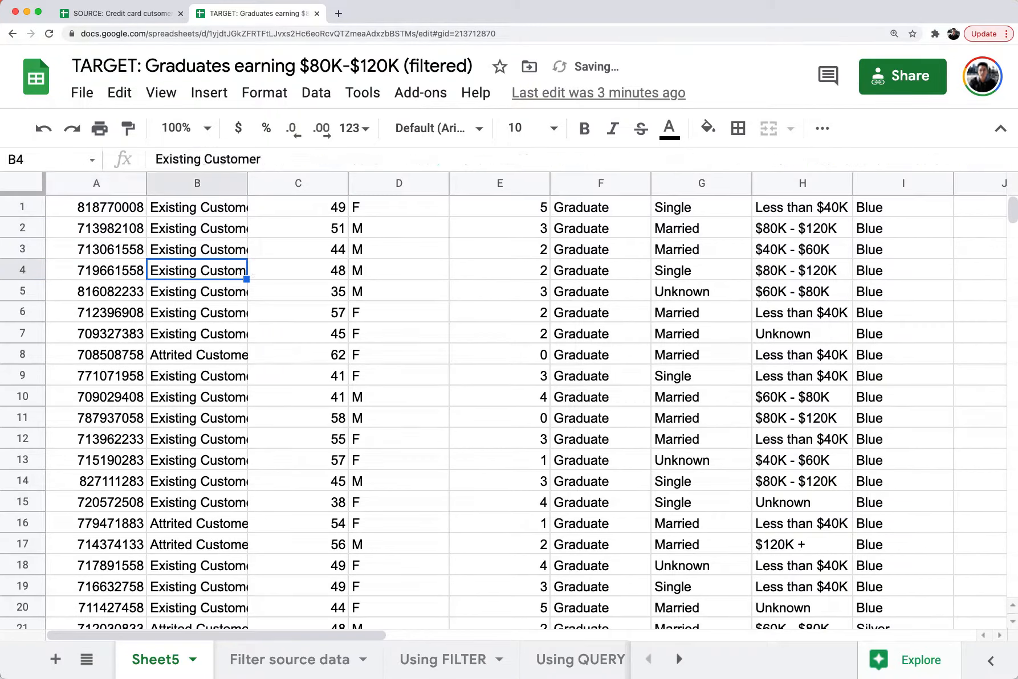
key(Right)
key(Right)
key(Right)
key(Right)
key(Left)
key(Left)
key(Left)
key(Left)
key(Left)
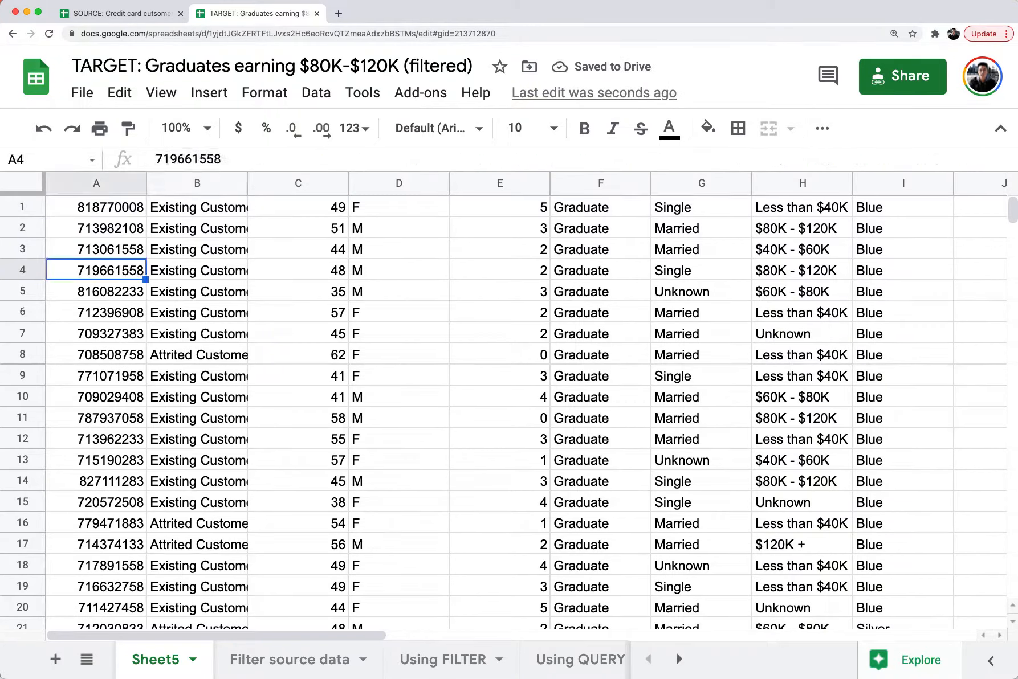
key(super+Down)
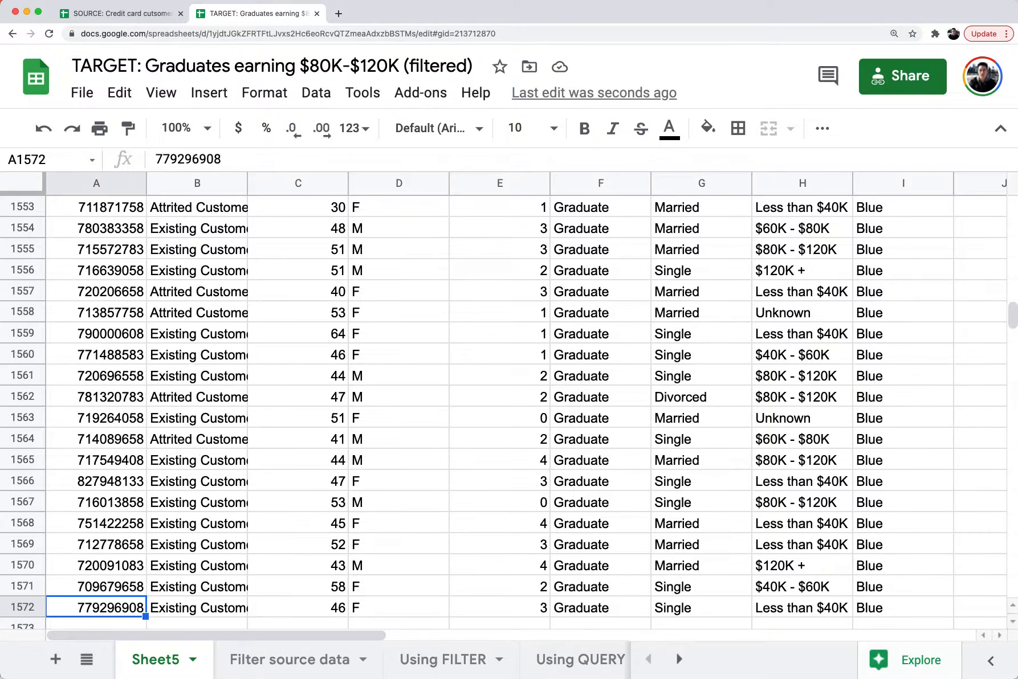
key(Down)
key(super+Up)
key(Down)
key(Down)
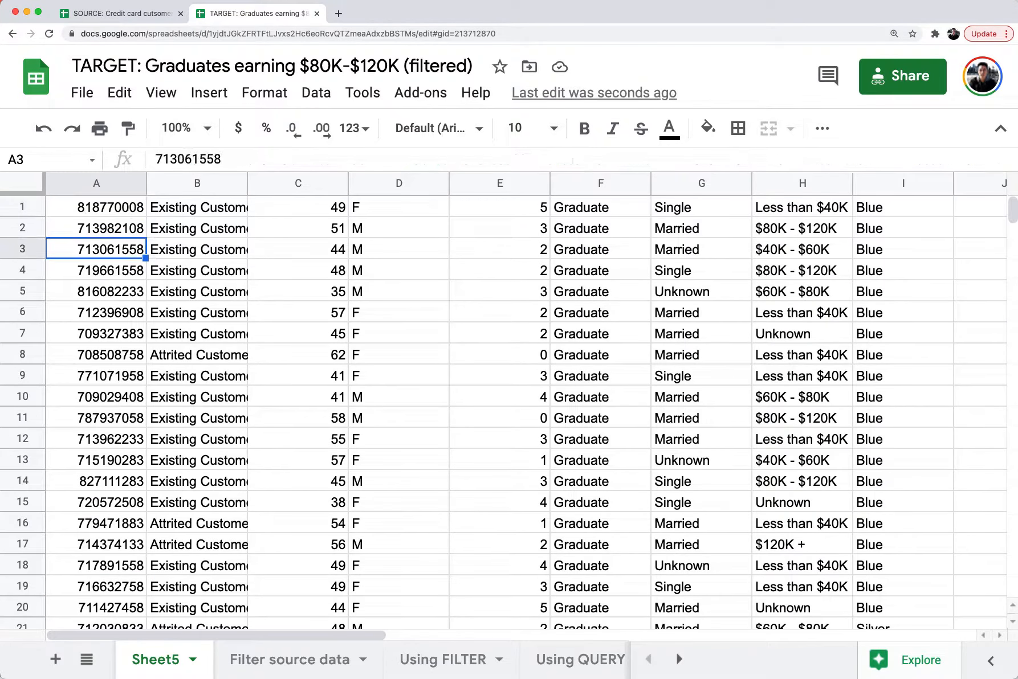
Step: Examine the education level values down column F in the filtered results, and return to the first row
key(Right)
key(Right)
key(Right)
key(Right)
key(Right)
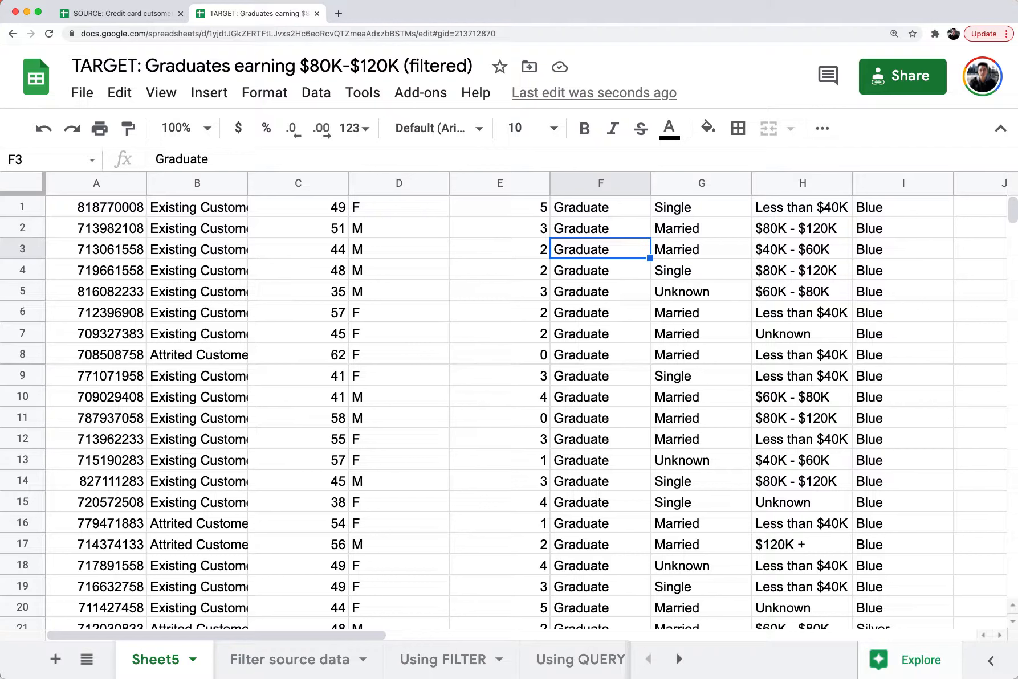
key(Down)
key(Down)
key(Page_Down)
key(Page_Down)
key(Page_Down)
key(Page_Down)
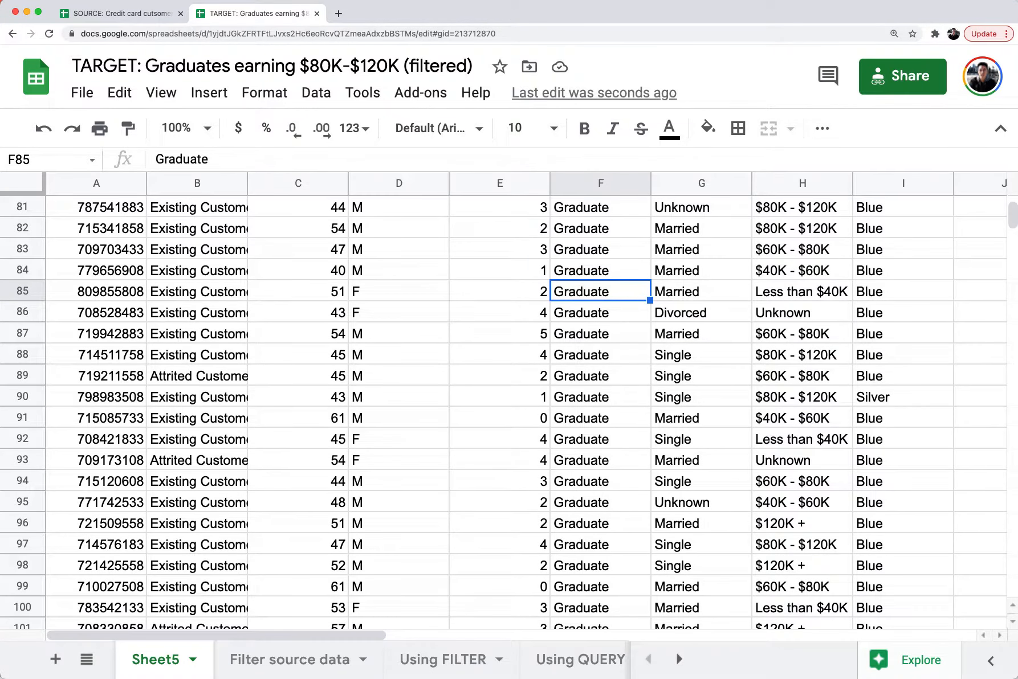
key(Down)
key(Down)
key(Page_Down)
key(Page_Down)
key(Page_Down)
key(Page_Down)
key(Page_Down)
key(Page_Down)
key(Page_Down)
key(Page_Down)
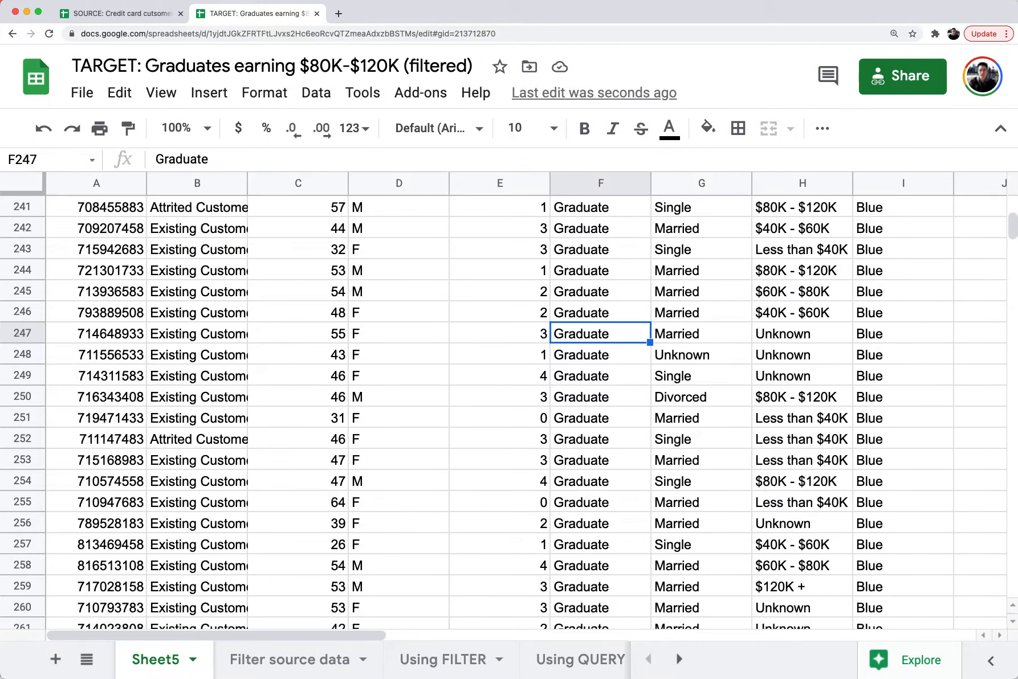
key(super+Up)
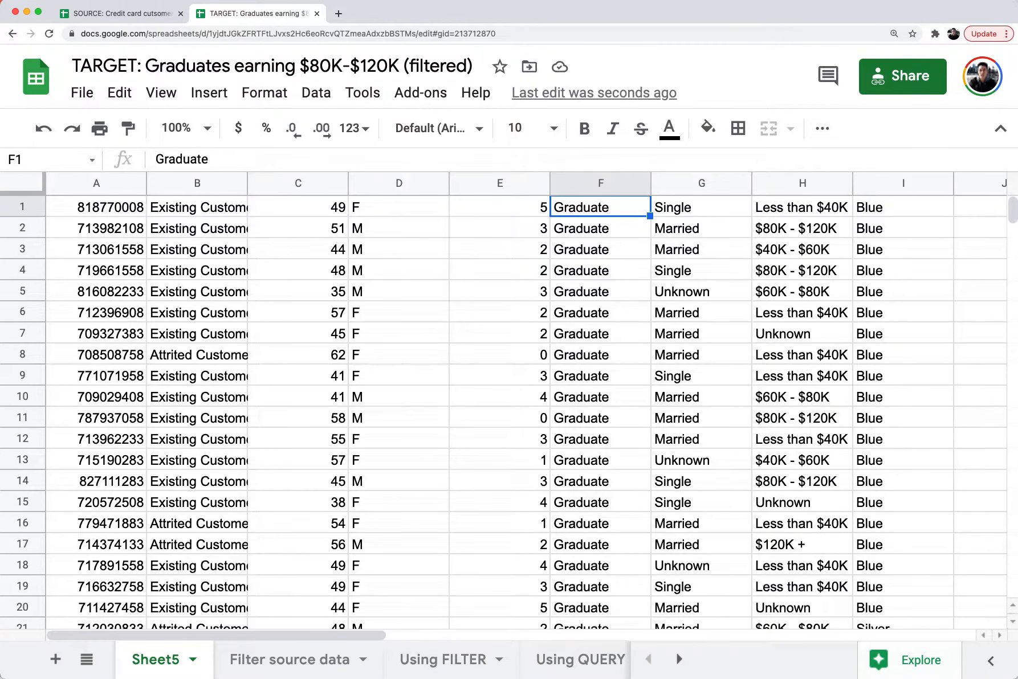
Step: Look at the header row in the source spreadsheet, and return to the filtered sheet in the target spreadsheet
key(Down)
key(Right)
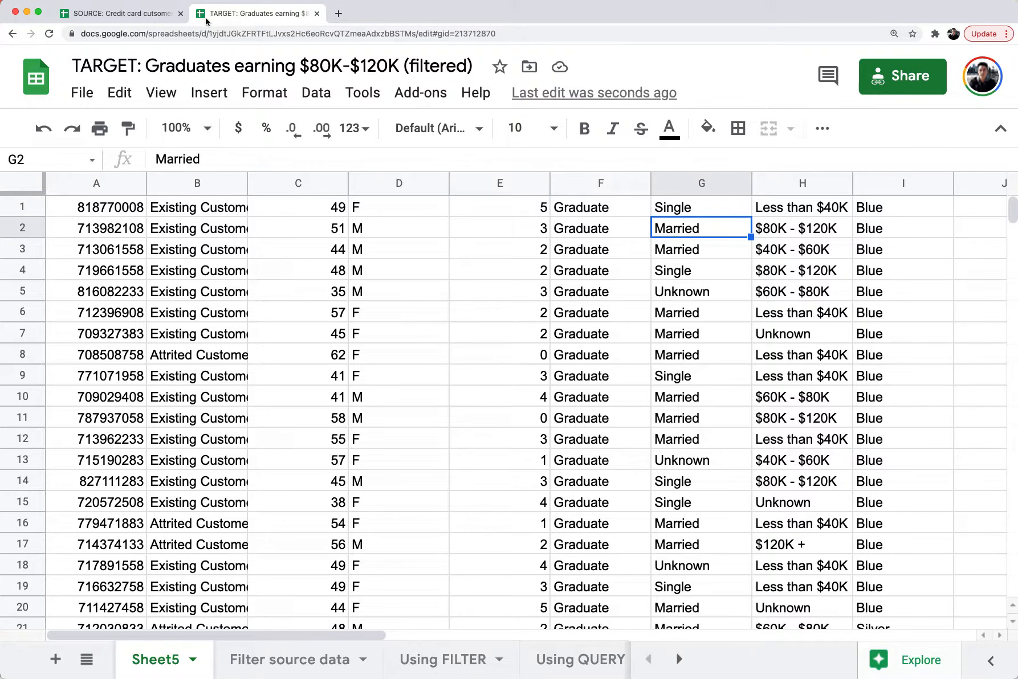
click(155, 15)
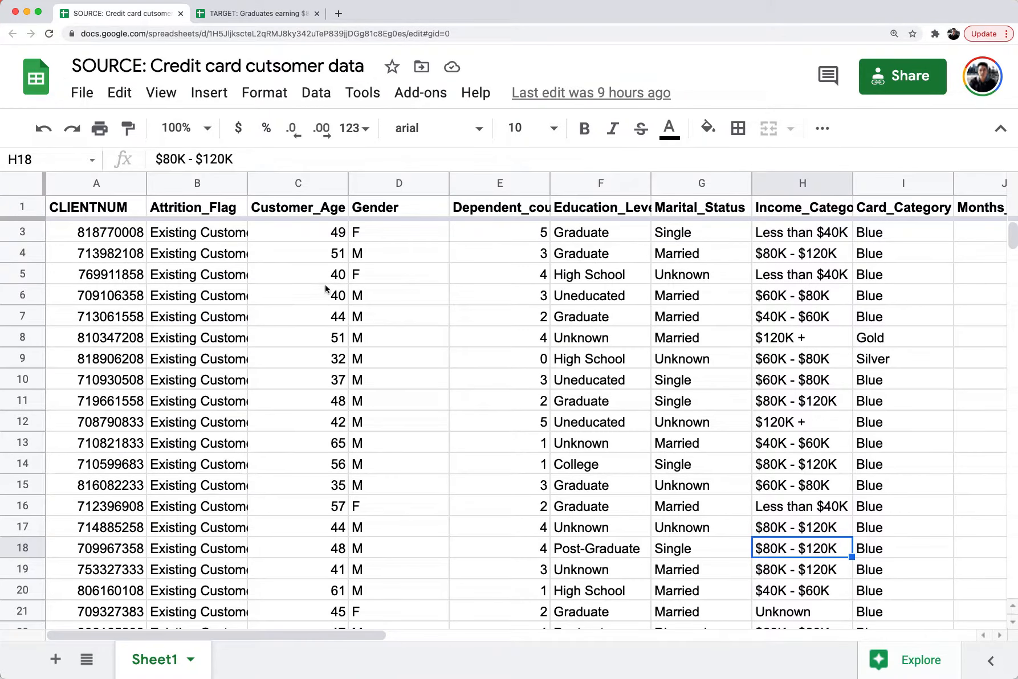
click(241, 17)
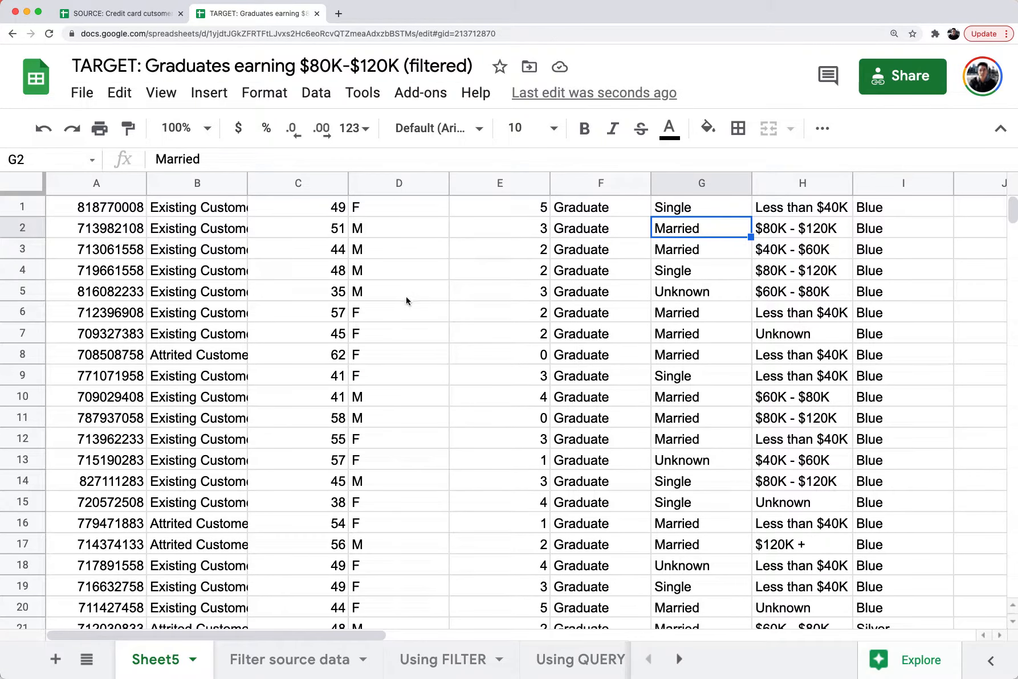
click(407, 299)
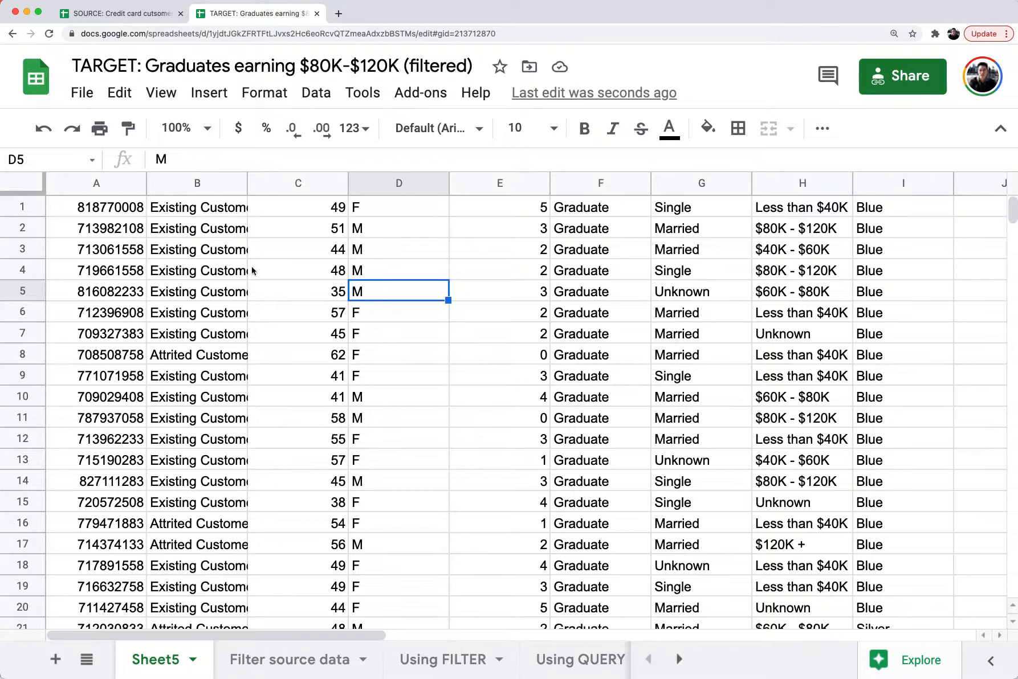
Step: Duplicate the INDEX condition in the A1 formula as a second FILTER condition, separated by a comma
click(82, 209)
double_click(81, 209)
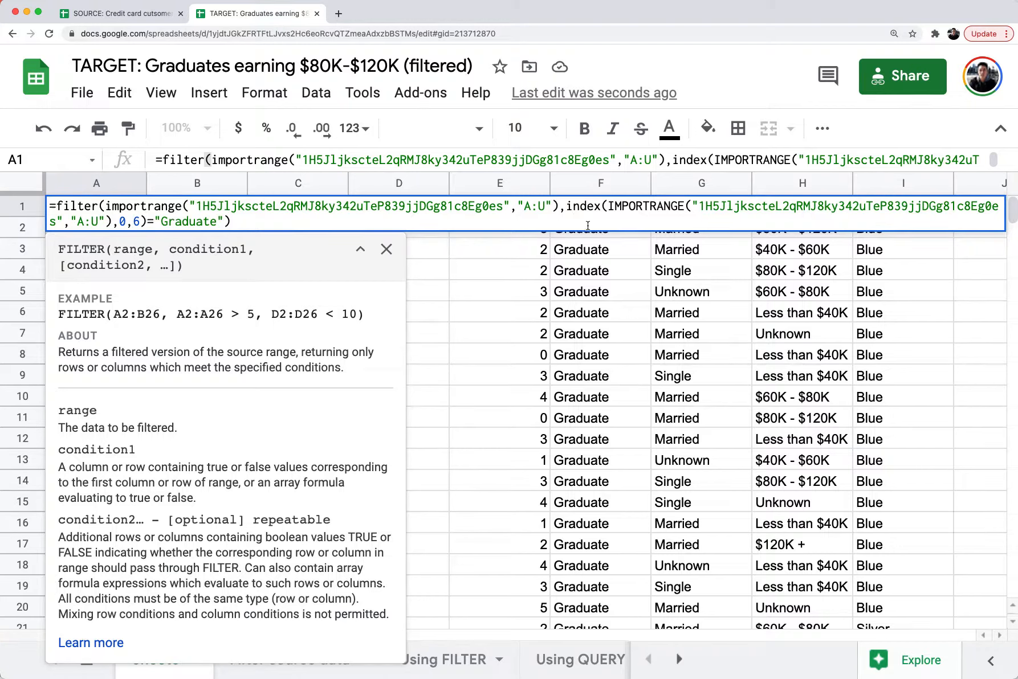
click(567, 207)
drag(567, 207, 226, 239)
key(ctrl+c)
click(226, 222)
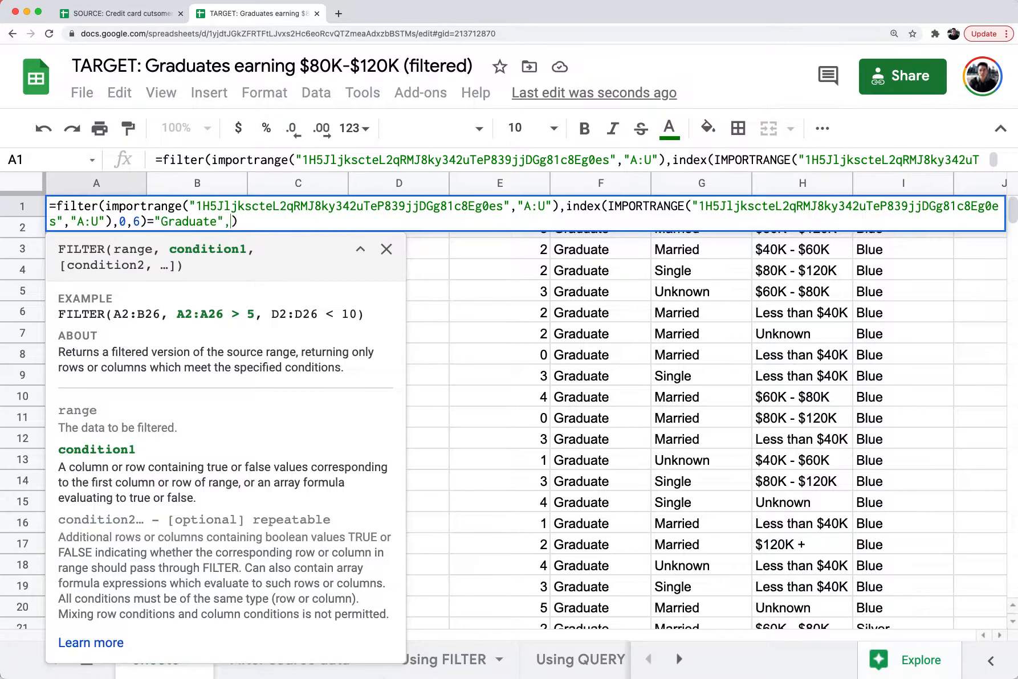
text(,)
key(ctrl+v)
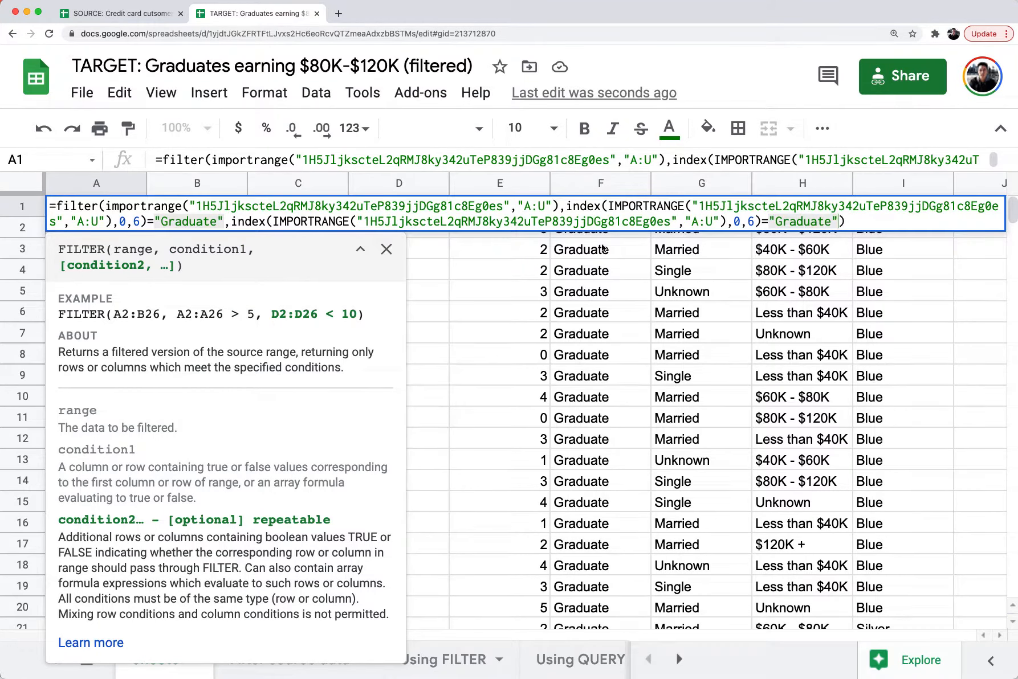
Step: Set the column number in the second INDEX condition of the A1 formula to 8
click(746, 221)
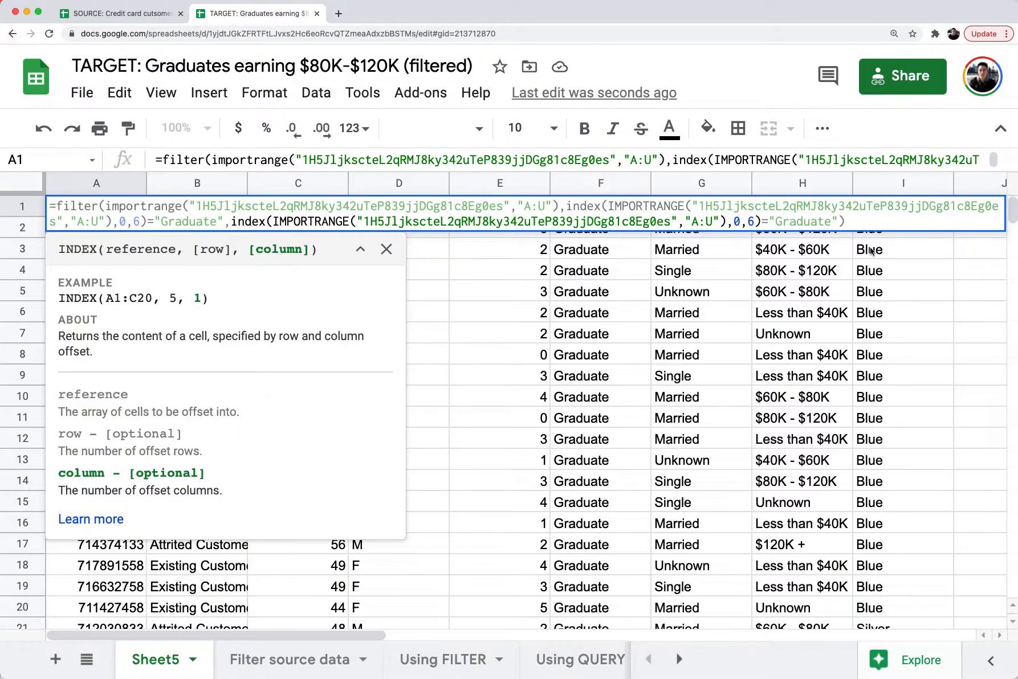
key(BackSpace)
text(8)
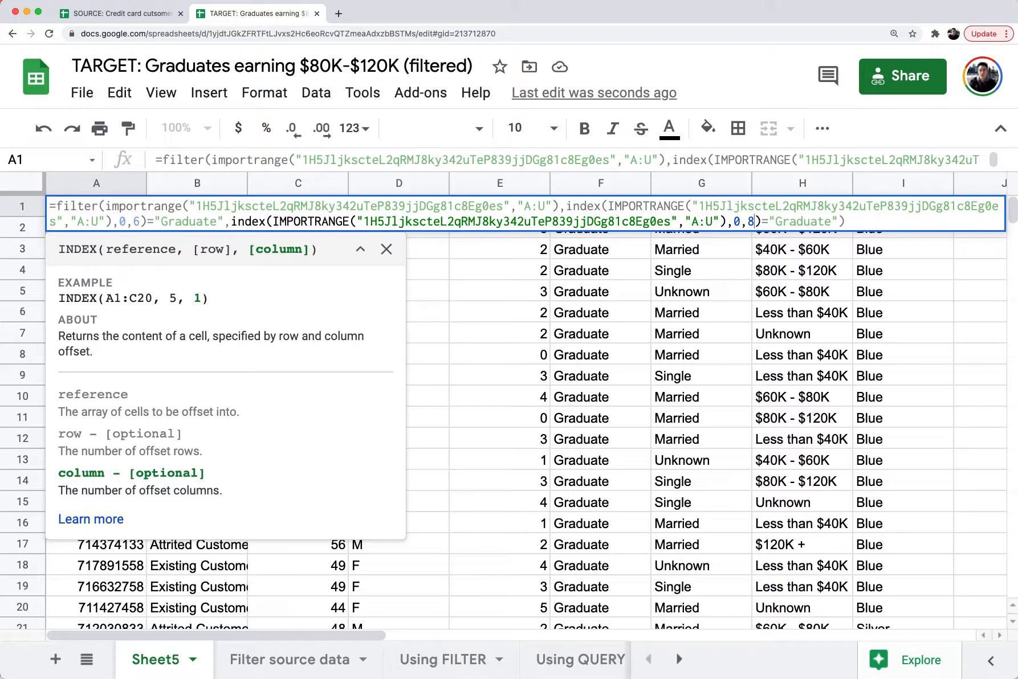
Step: Set the second condition's criterion to "$80K - $120K", remove the extra closing parenthesis, and apply the A1 formula
key(Right)
key(Right)
key(Right)
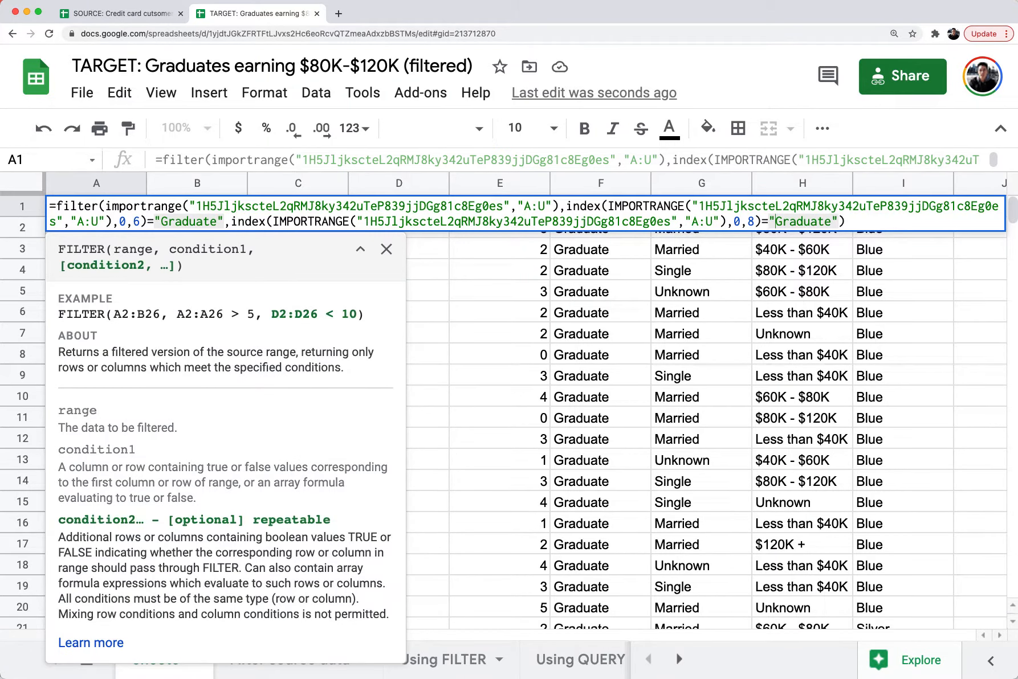
key(alt+shift+Right)
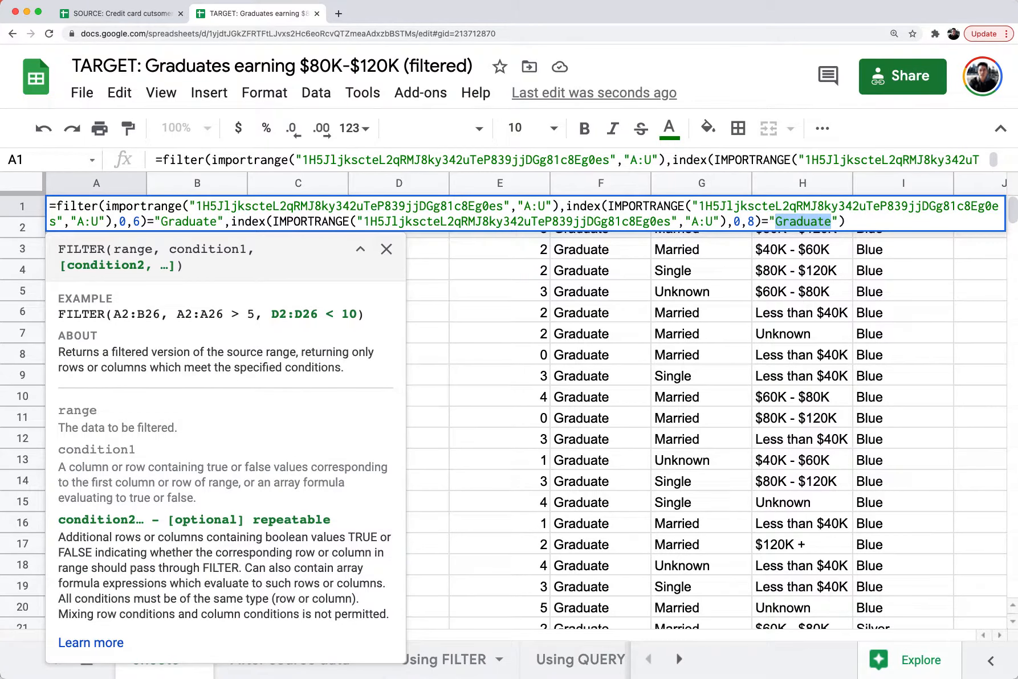
text($80)
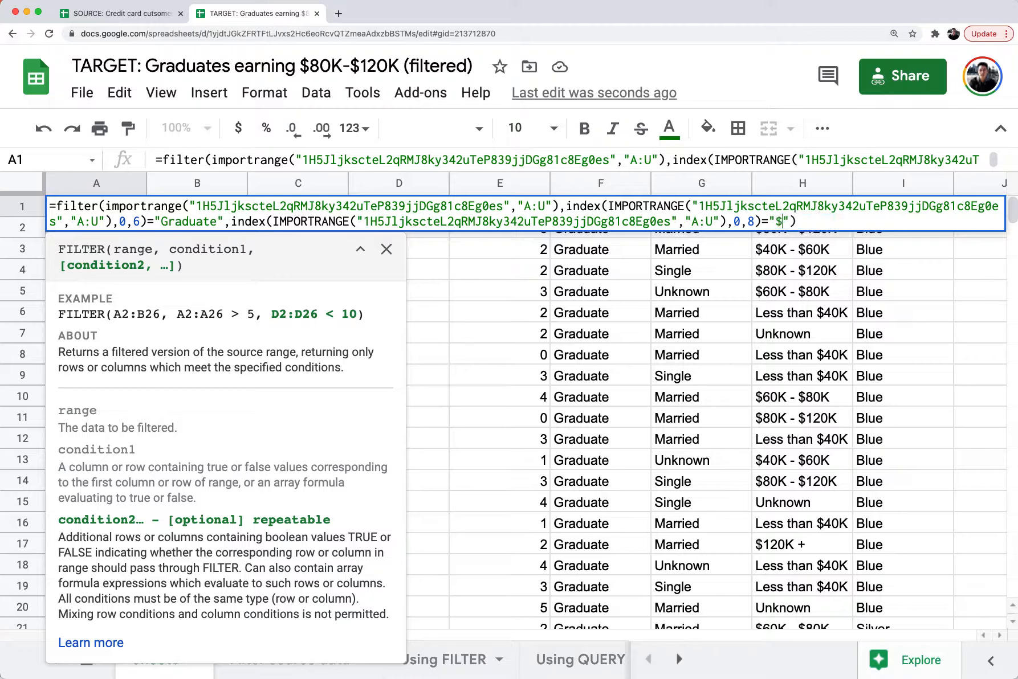
text(K - $120K"))
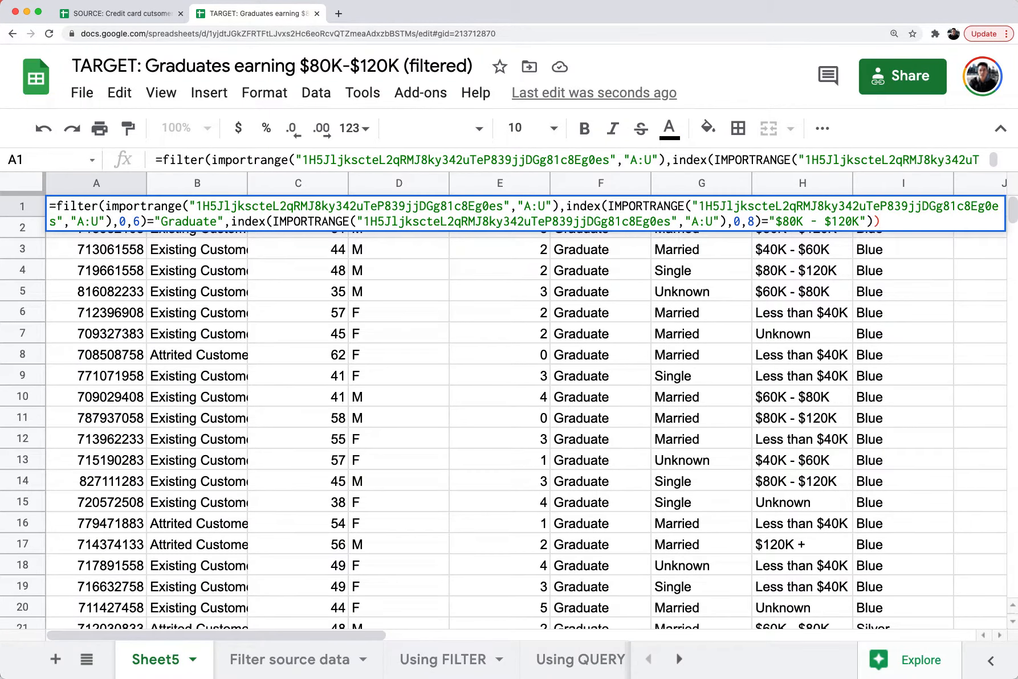
key(Return)
key(Return)
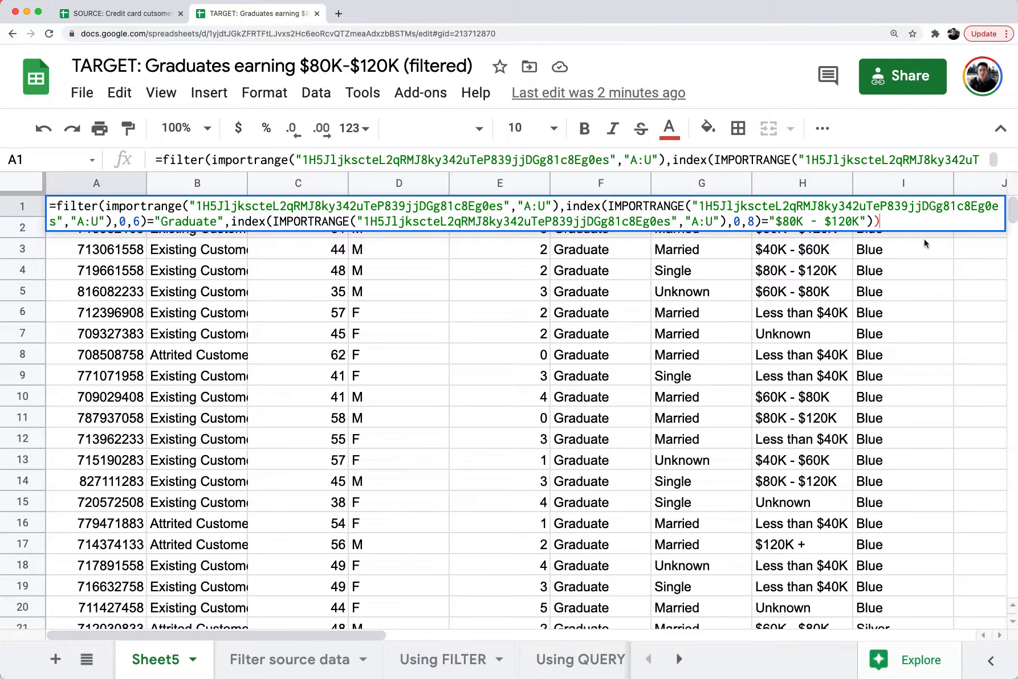
key(BackSpace)
key(Return)
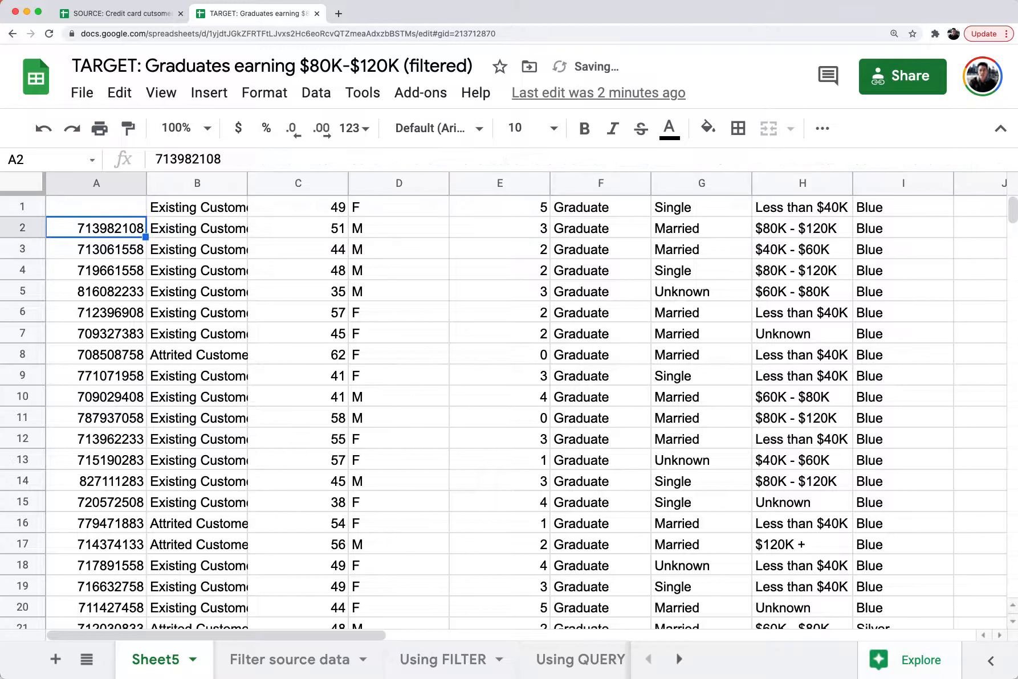
Step: Check the filtered rows down column A to the last record, and examine the education level and income category values in row 2
click(96, 207)
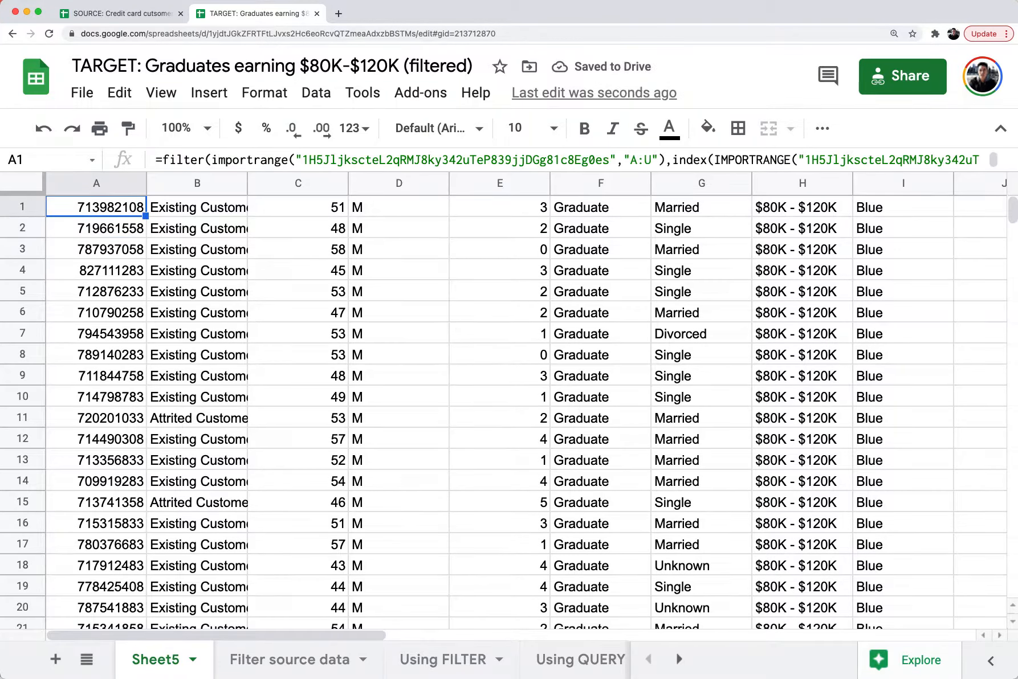
key(super+Down)
key(Down)
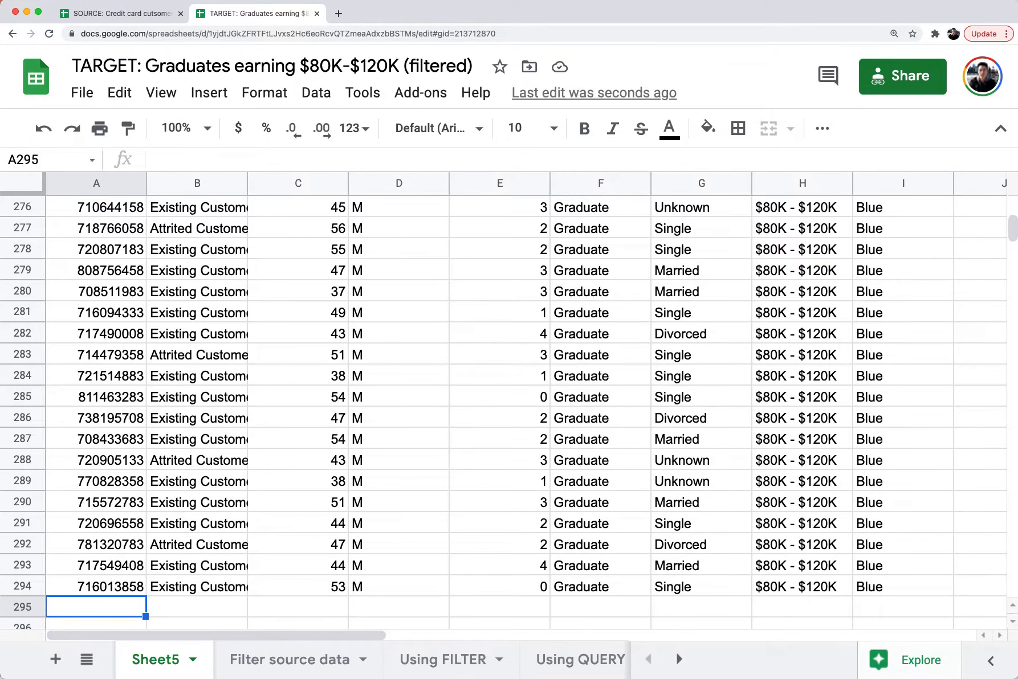
key(Up)
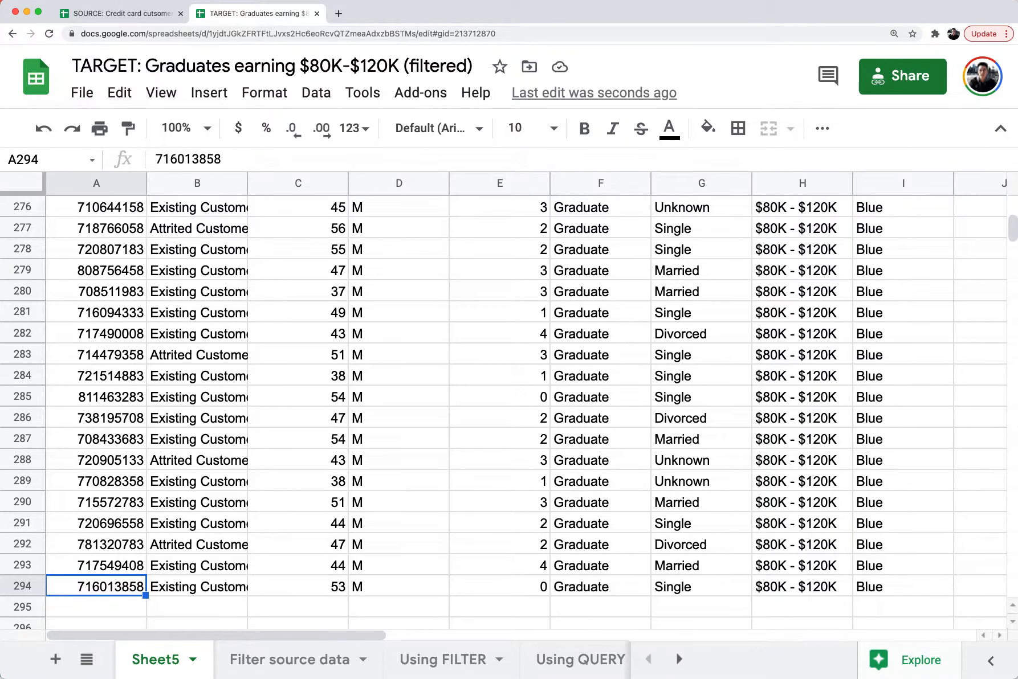
key(super+Up)
key(Down)
key(Right)
key(Right)
key(Right)
key(Right)
key(Right)
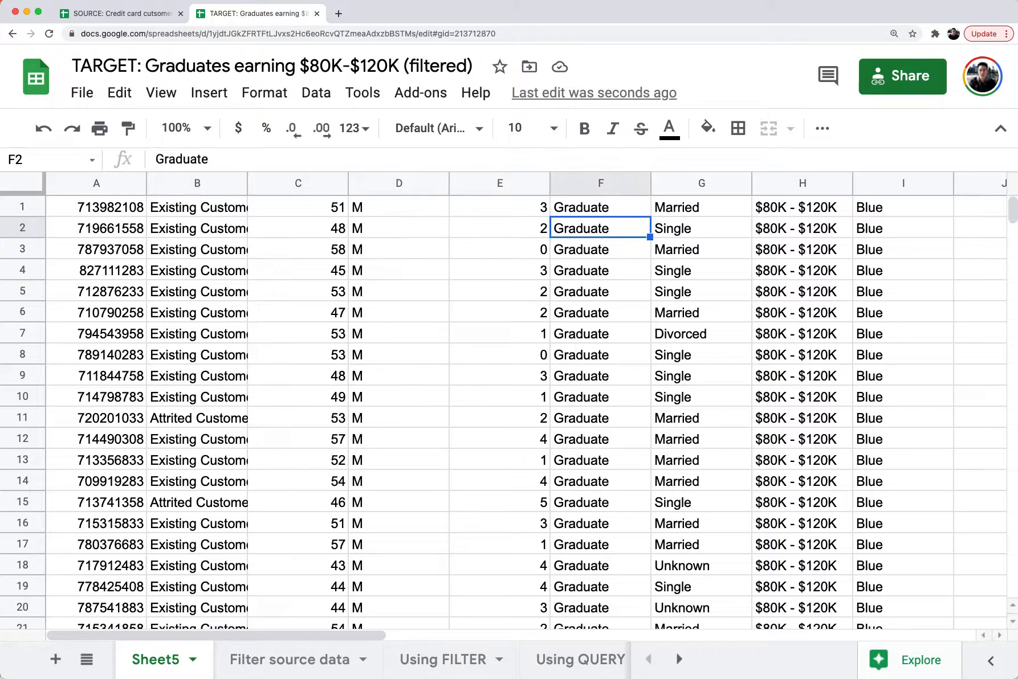
key(Right)
key(Right)
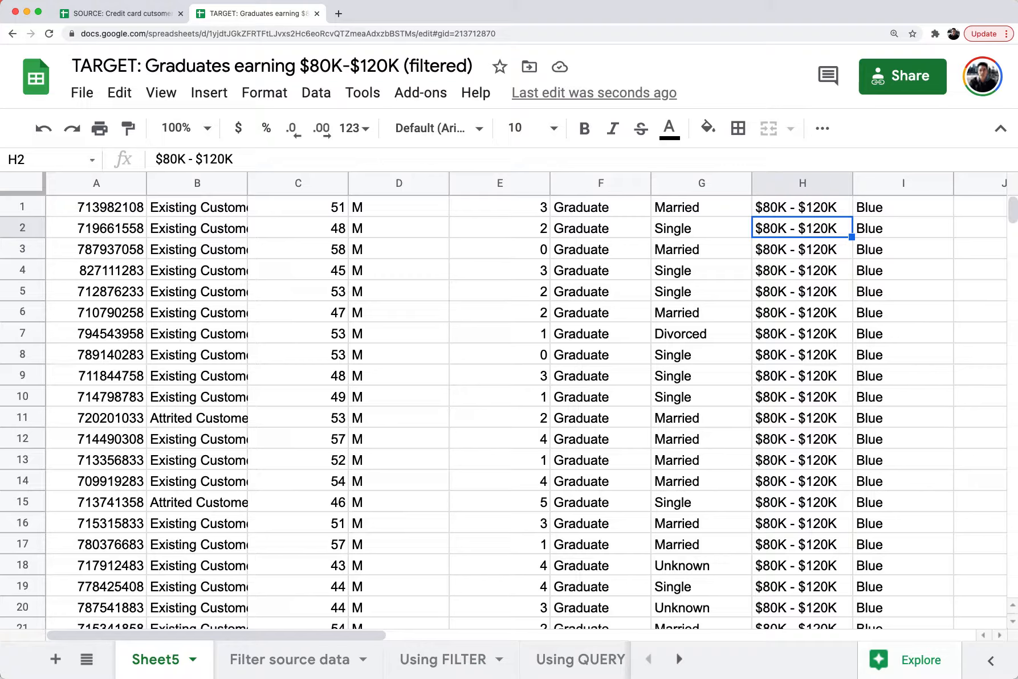
Step: Review the full FILTER formula in cell A1, and close it without changes
click(96, 216)
double_click(110, 207)
key(Escape)
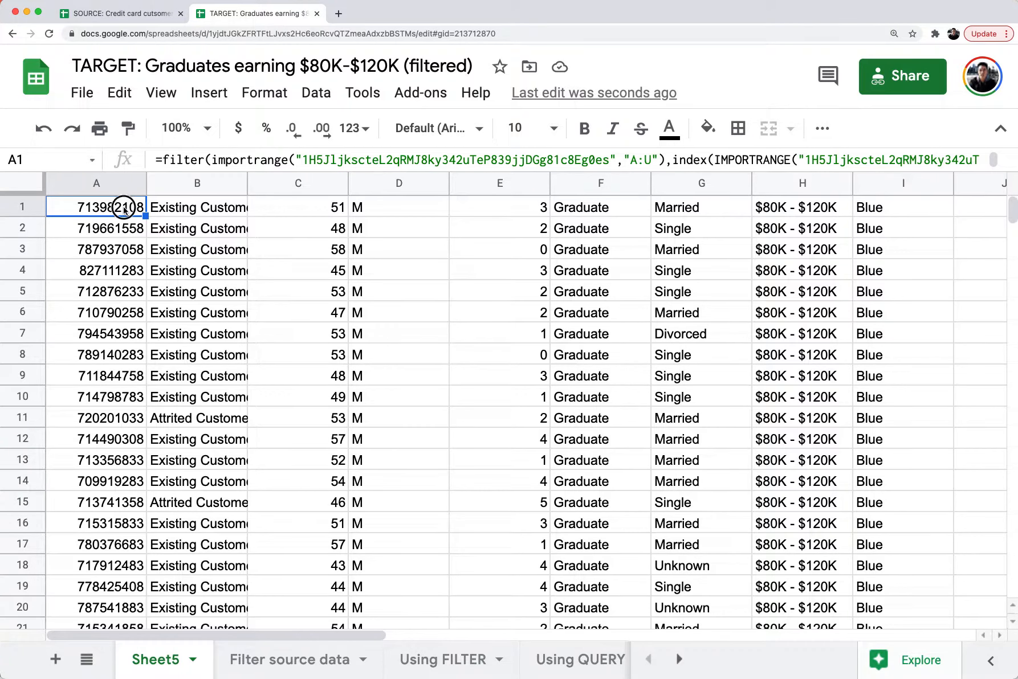
double_click(125, 207)
click(81, 206)
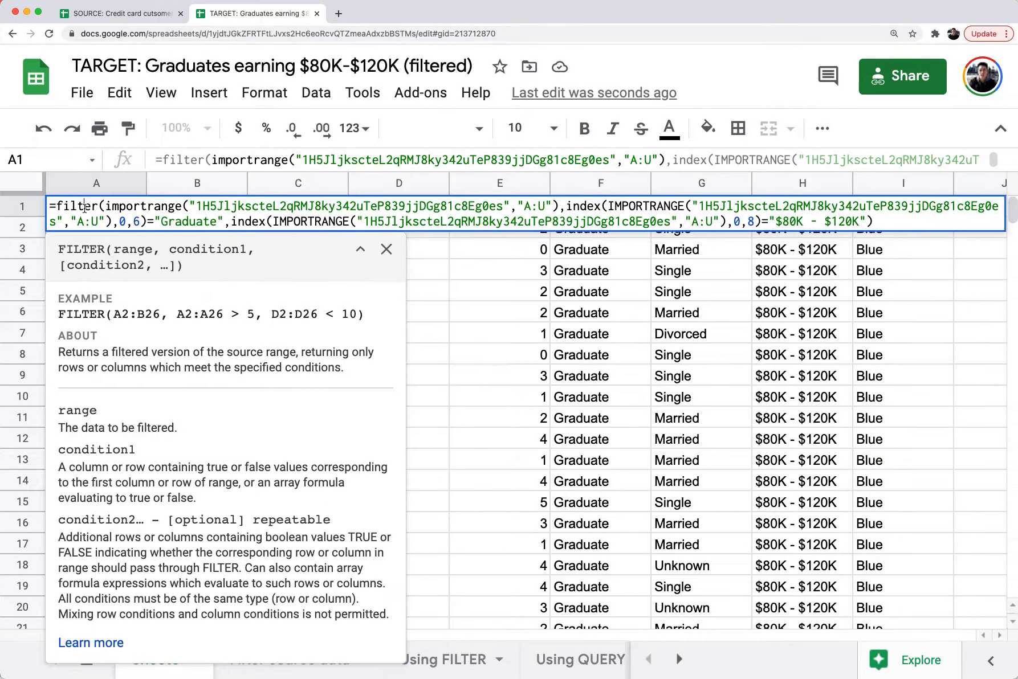
key(Escape)
Step: Insert one blank row above row 1 of the filtered sheet
click(18, 210)
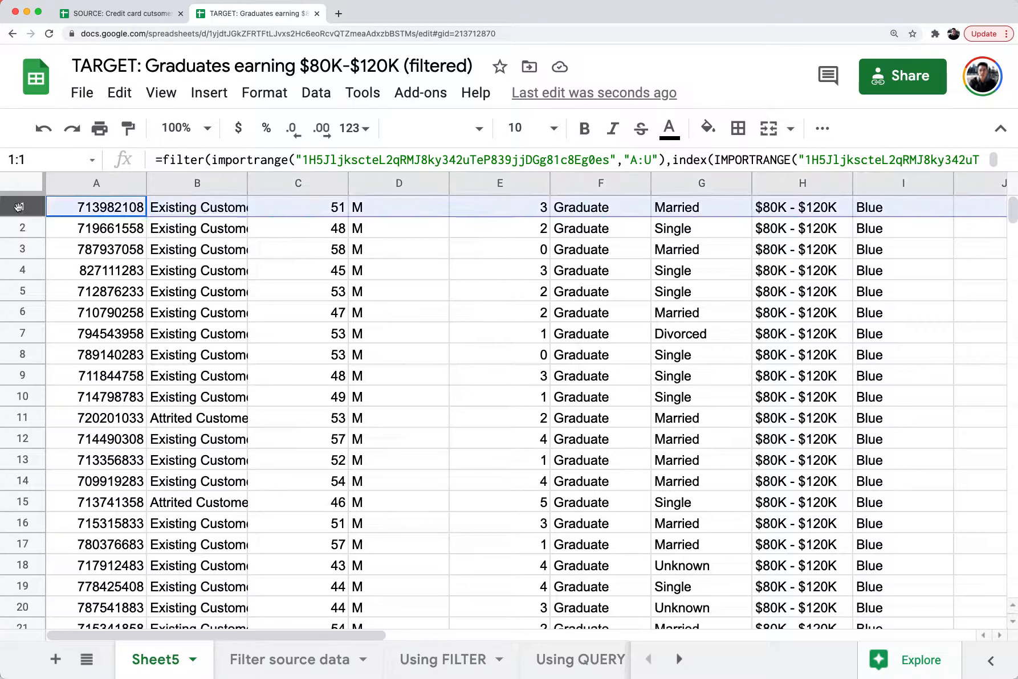
right_click(18, 211)
click(101, 268)
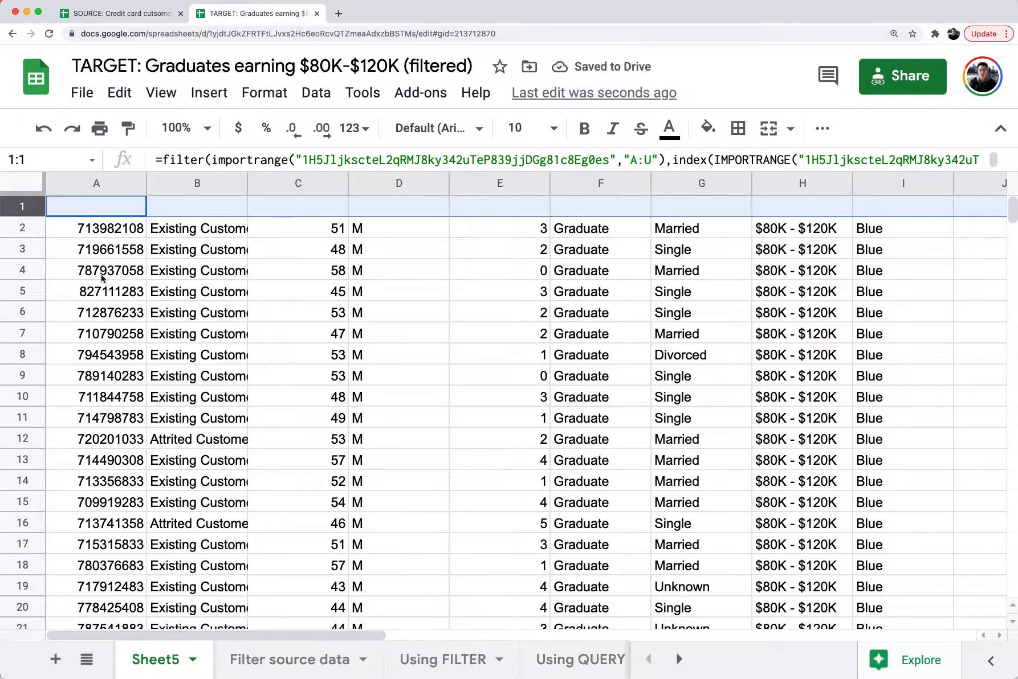
Step: Switch to the source spreadsheet and copy its header row, A1:U1
click(150, 23)
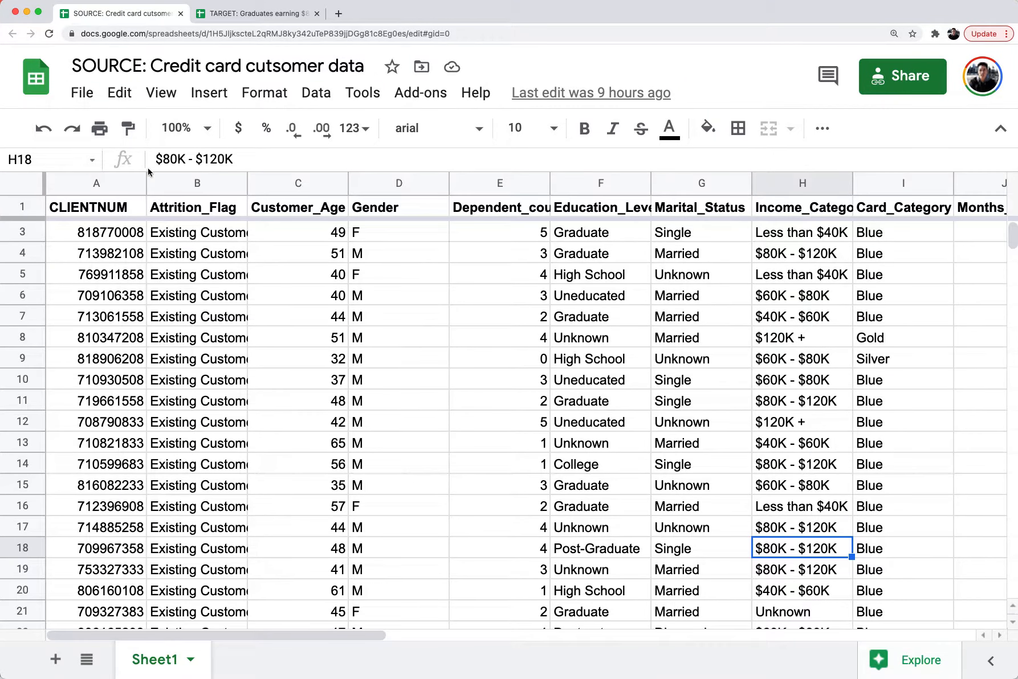
click(113, 213)
key(ctrl+shift+Right)
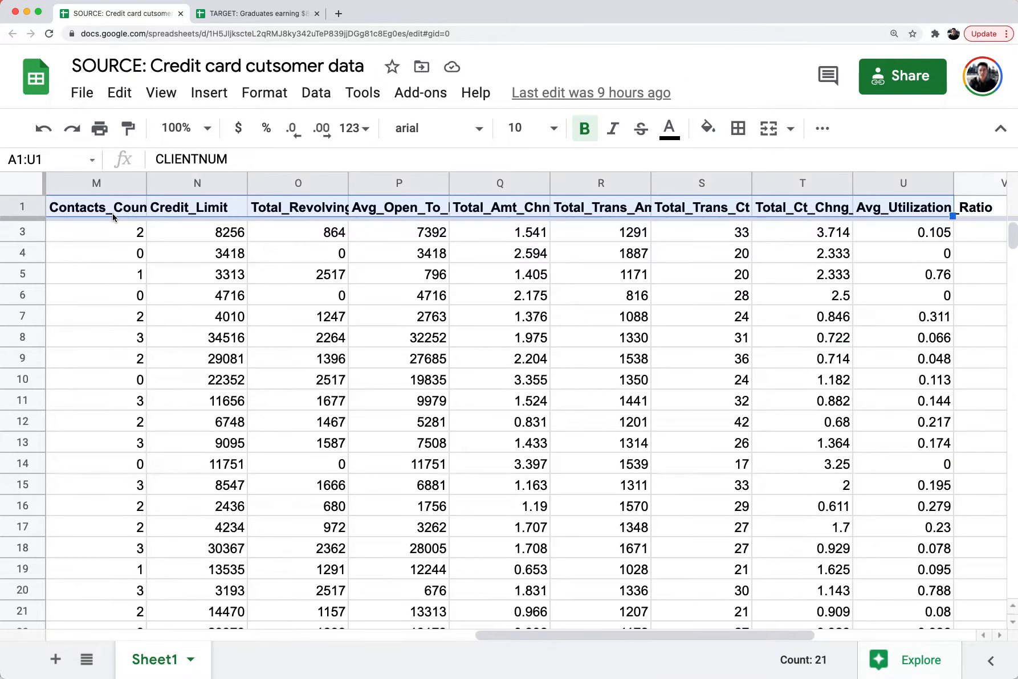
key(super+c)
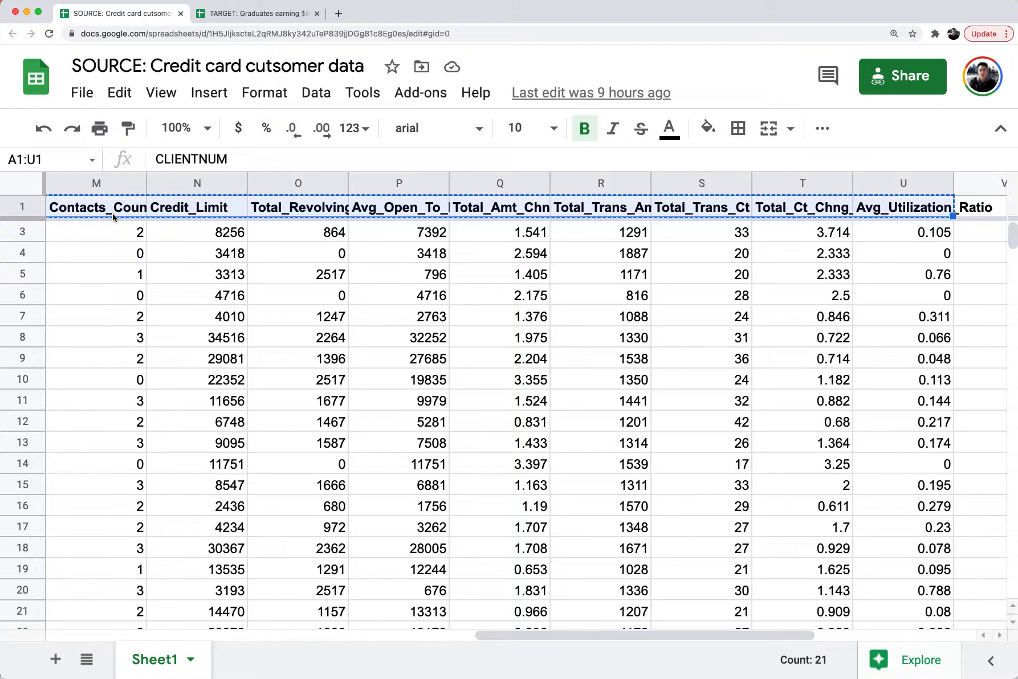
scroll(112, 214, left, 10)
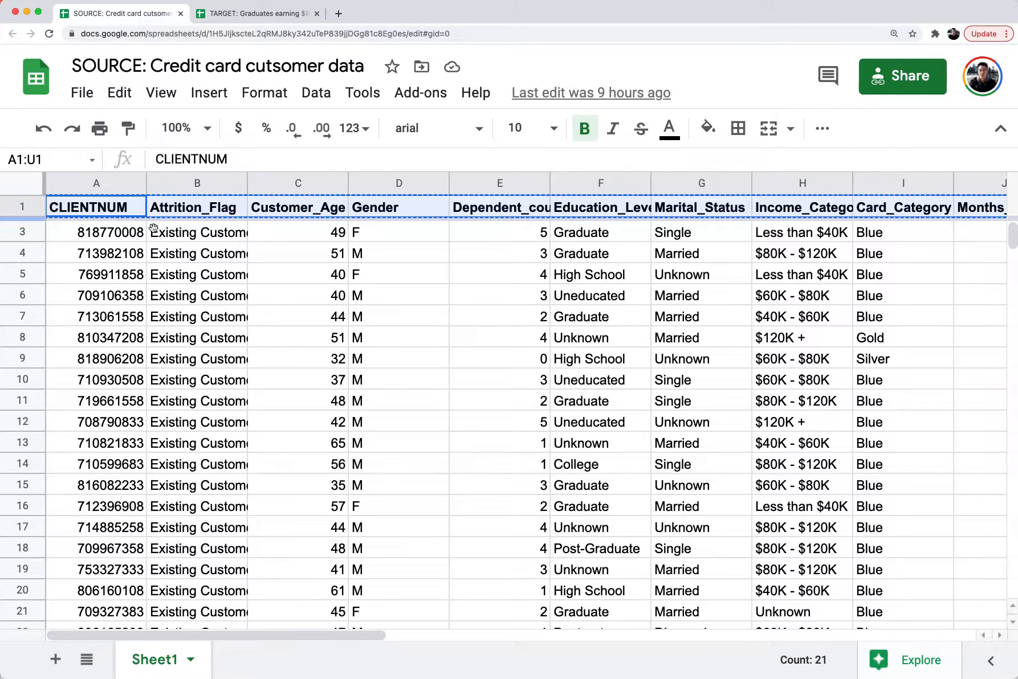
scroll(214, 244, right, 10)
scroll(215, 246, left, 10)
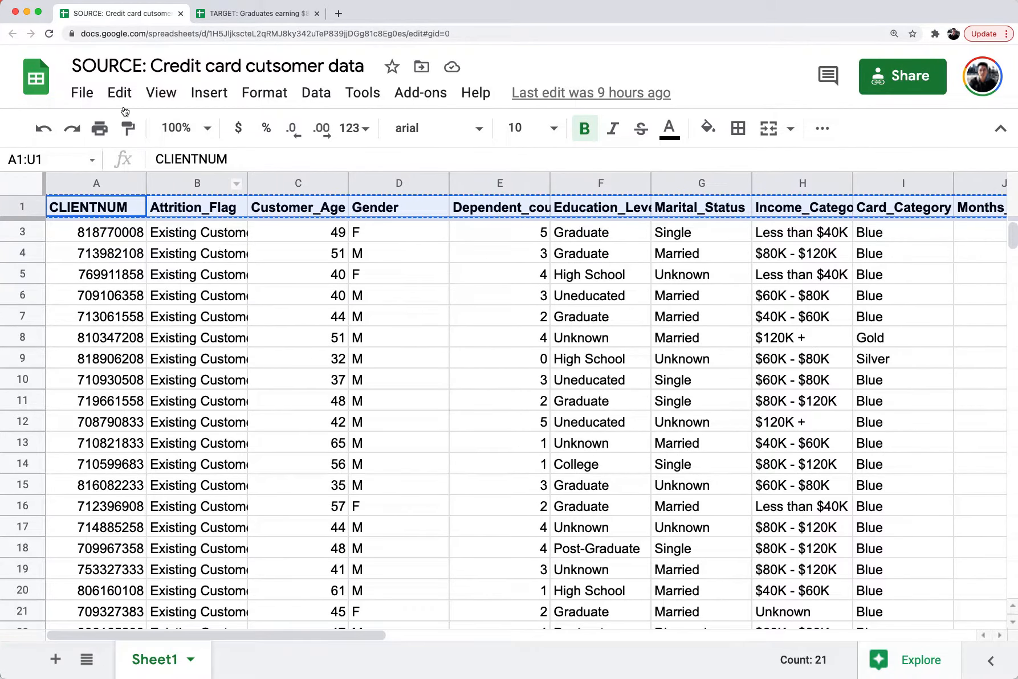
Step: Return to the target spreadsheet and paste the copied headers into row 1 starting at A1
click(256, 13)
click(117, 209)
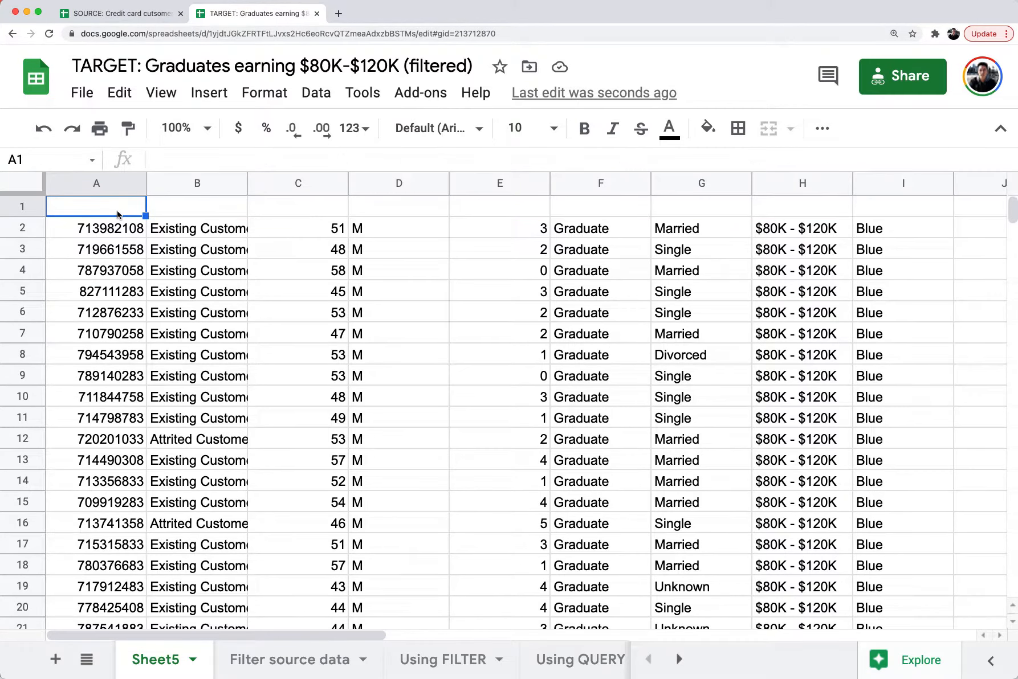
key(ctrl+v)
scroll(117, 209, right, 10)
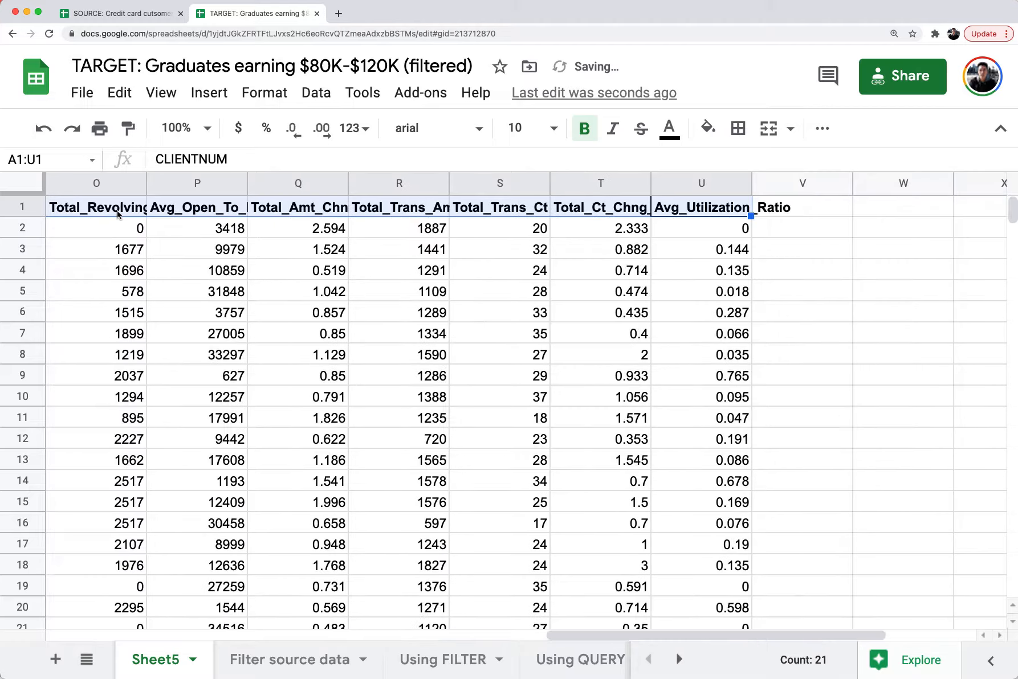
scroll(116, 210, left, 10)
click(153, 238)
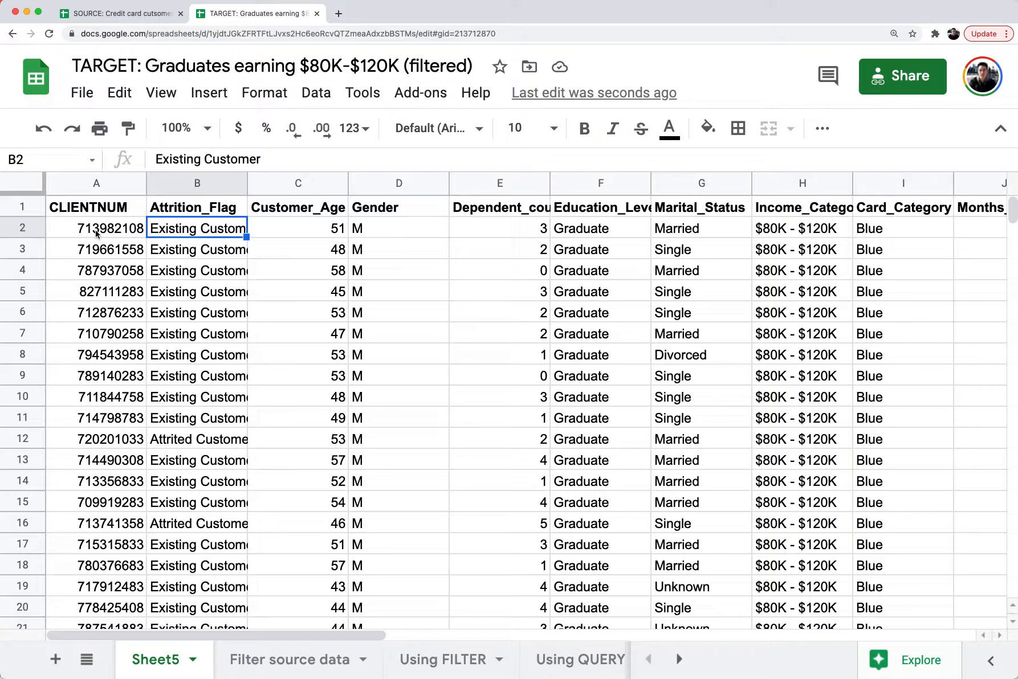
Step: Review the IMPORTRANGE ranges and INDEX column number in the A2 formula, and look at the source spreadsheet's columns before returning to the target
click(95, 230)
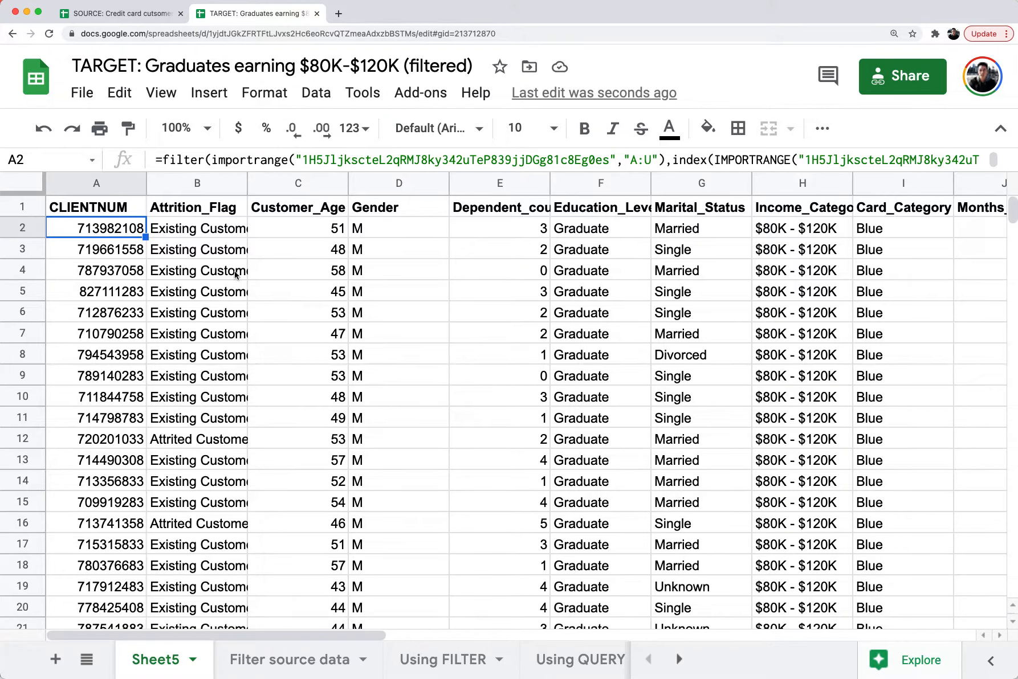
double_click(105, 229)
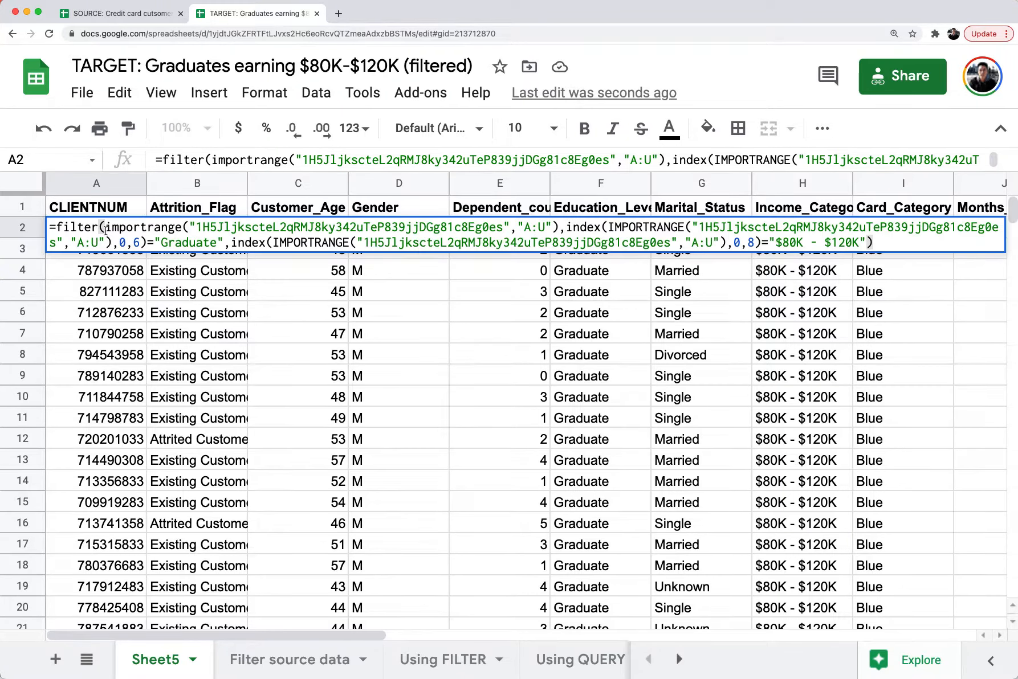
key(Escape)
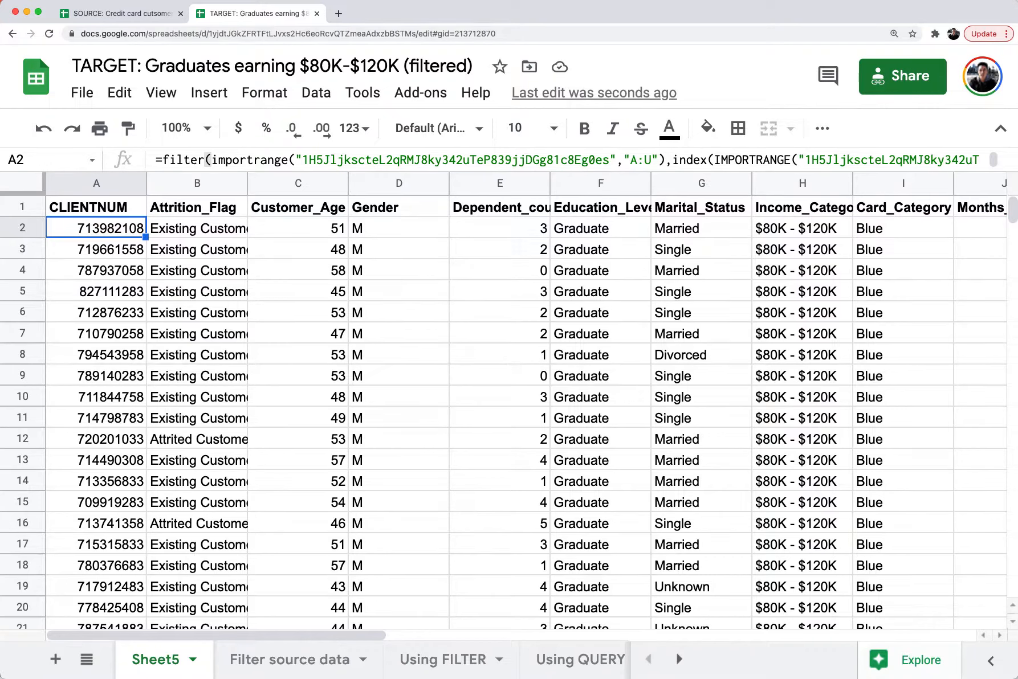
click(277, 289)
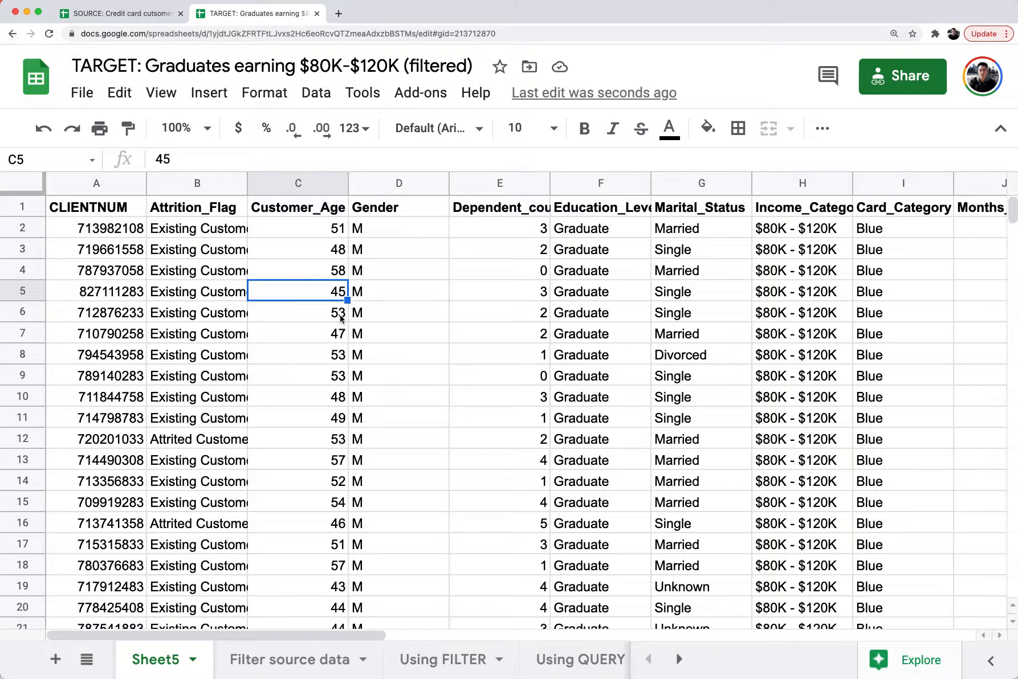
click(88, 230)
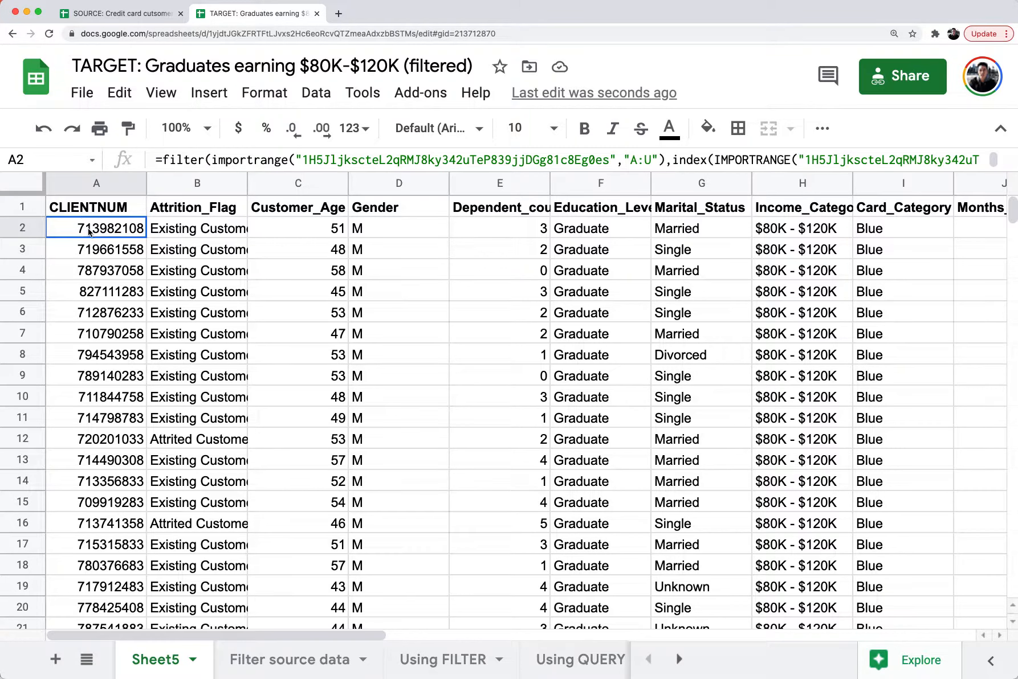
triple_click(89, 230)
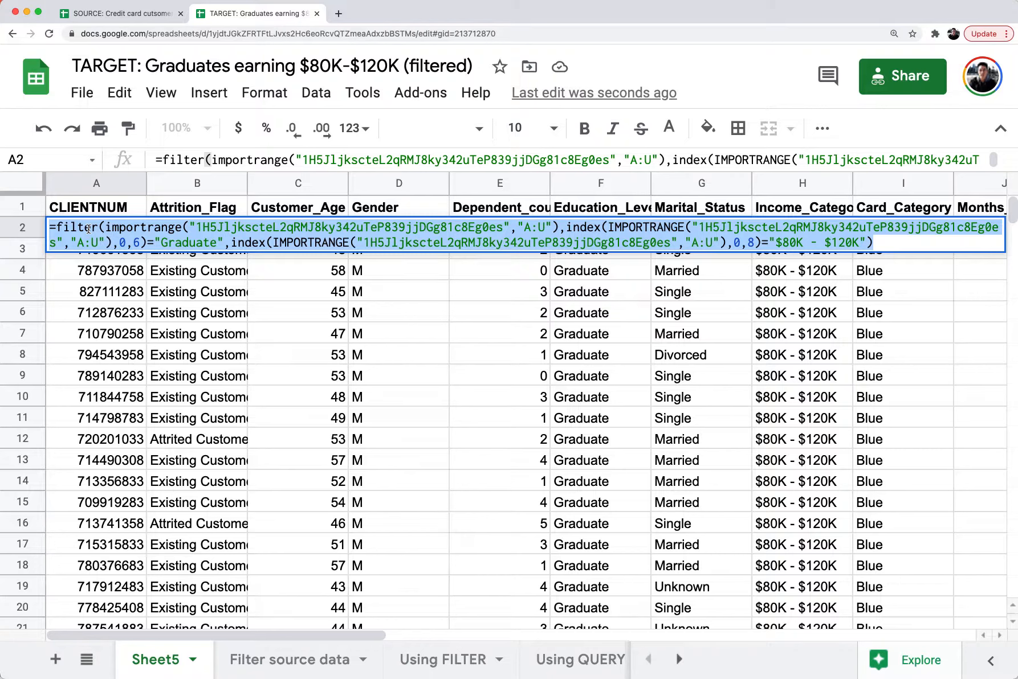
click(535, 228)
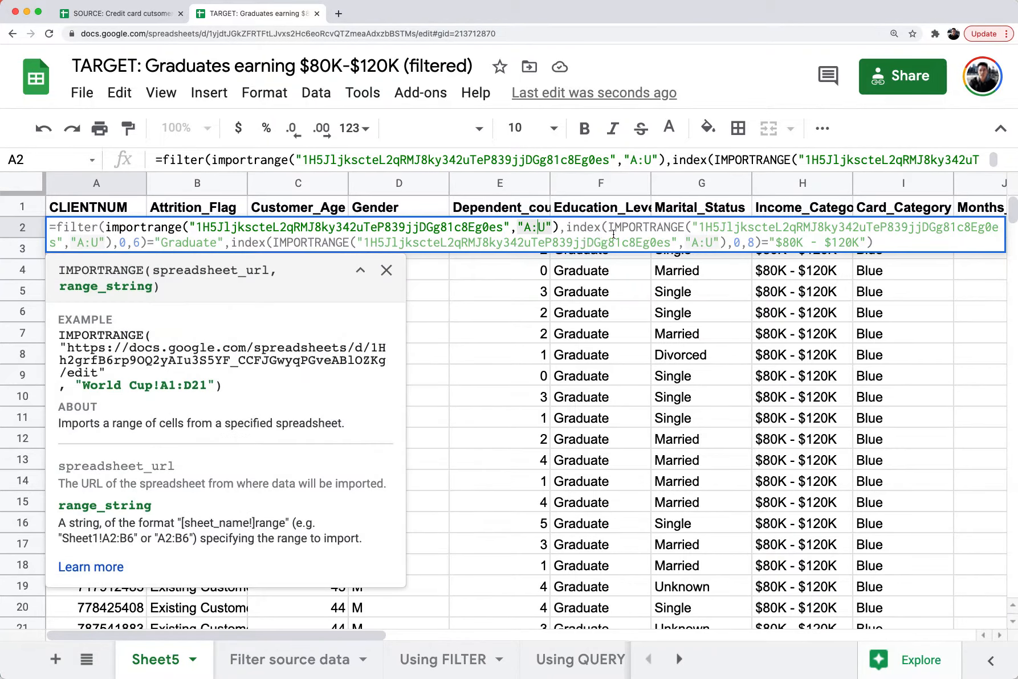
click(623, 231)
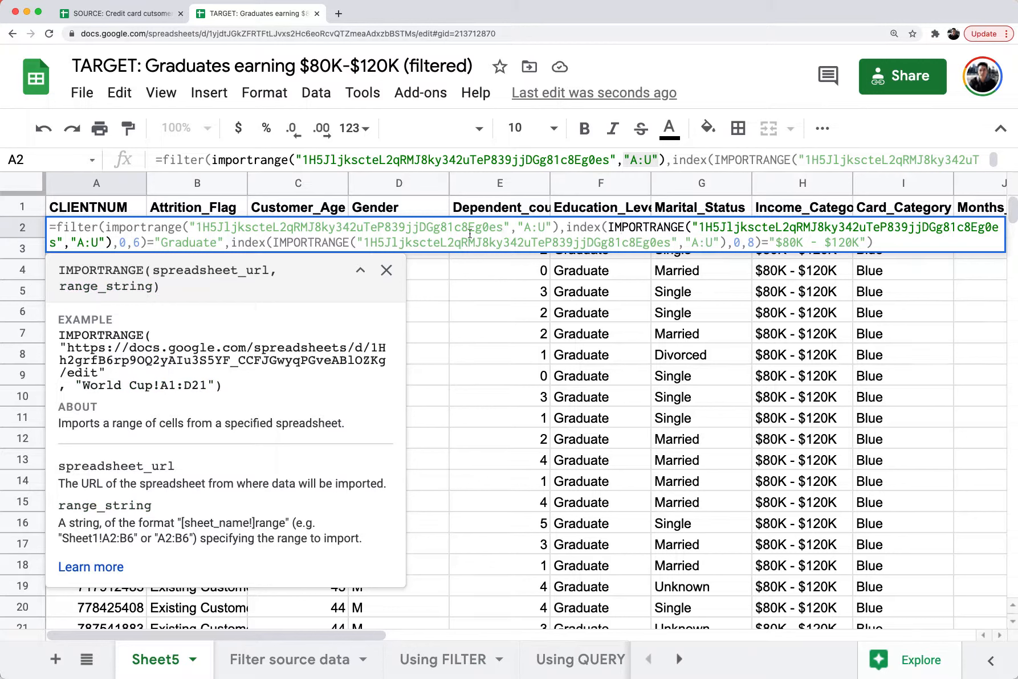
double_click(136, 241)
text(6)
key(Escape)
click(160, 23)
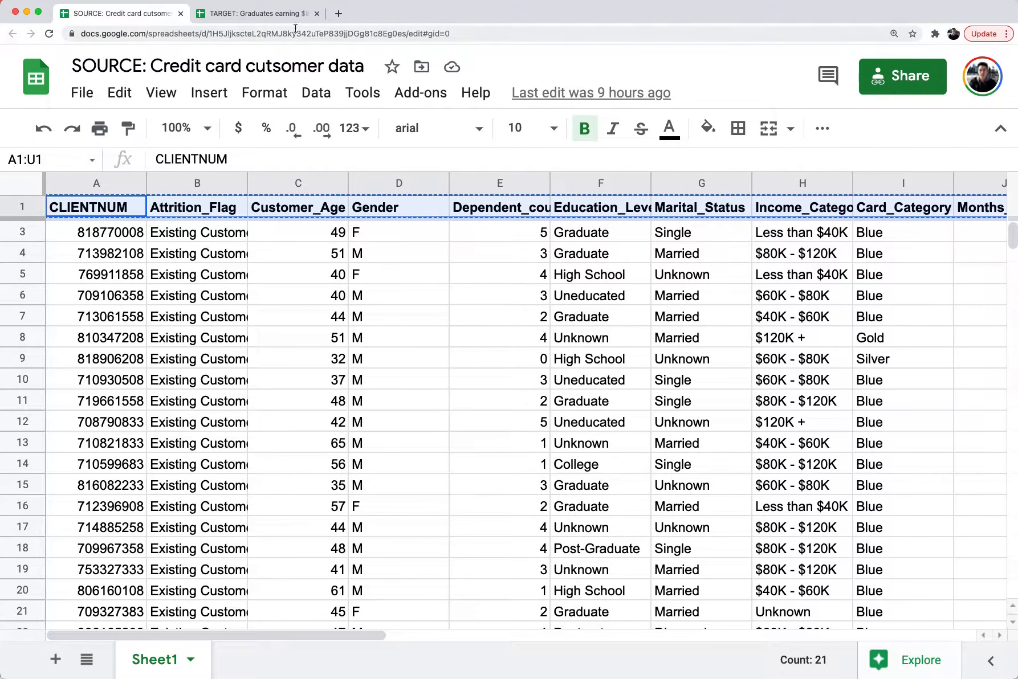
click(271, 15)
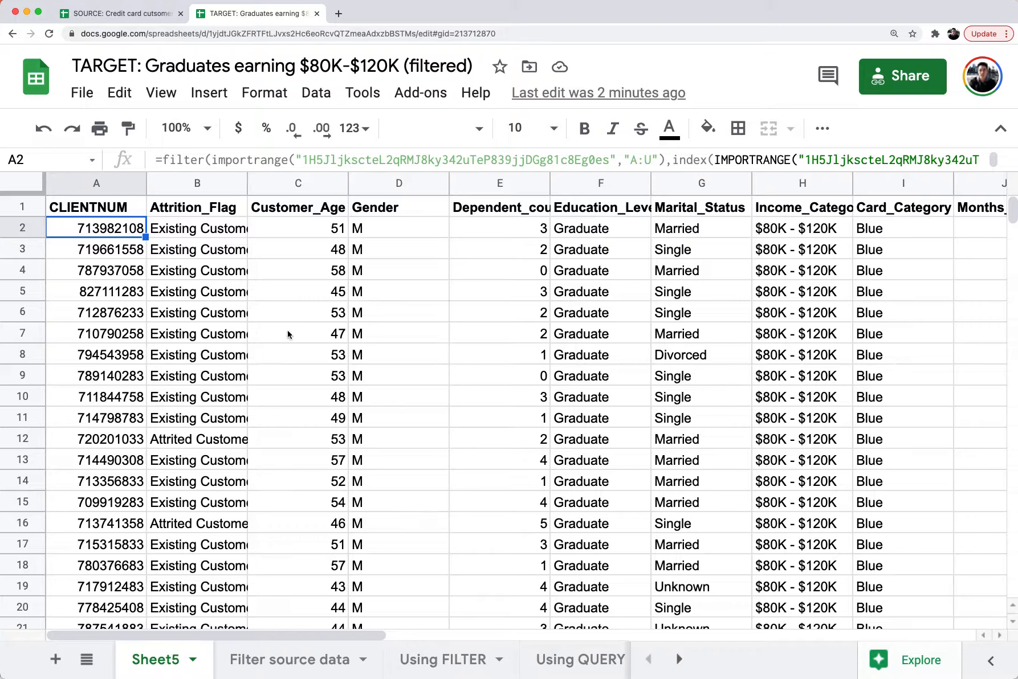
Step: Review the FILTER and IMPORTRANGE formula in A2 and look along the pasted header row to its last column
click(127, 234)
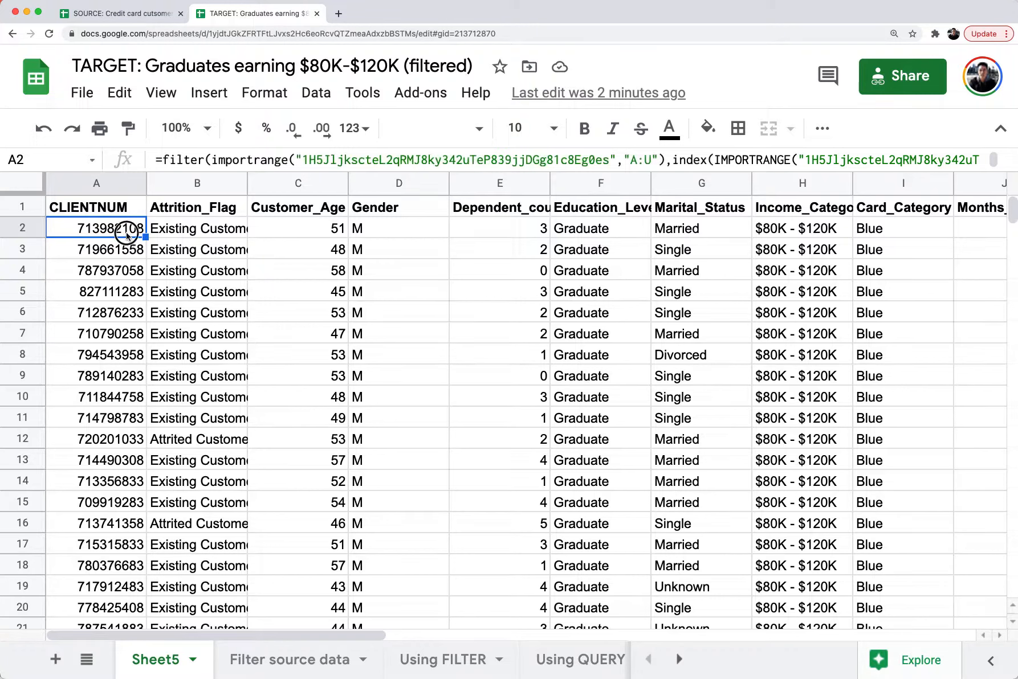
double_click(127, 234)
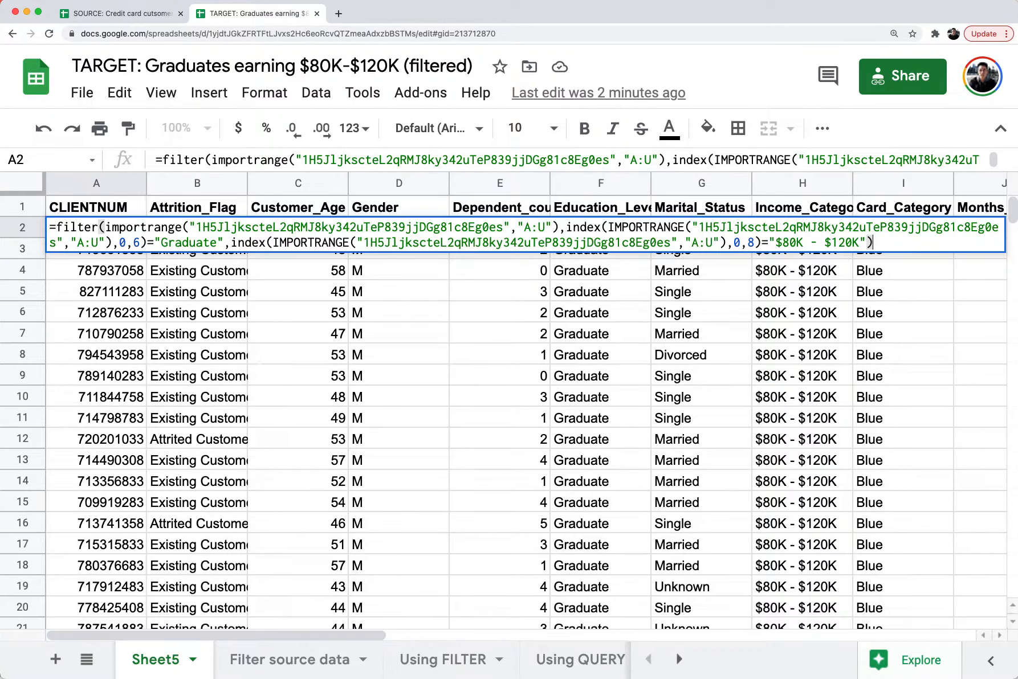
key(Escape)
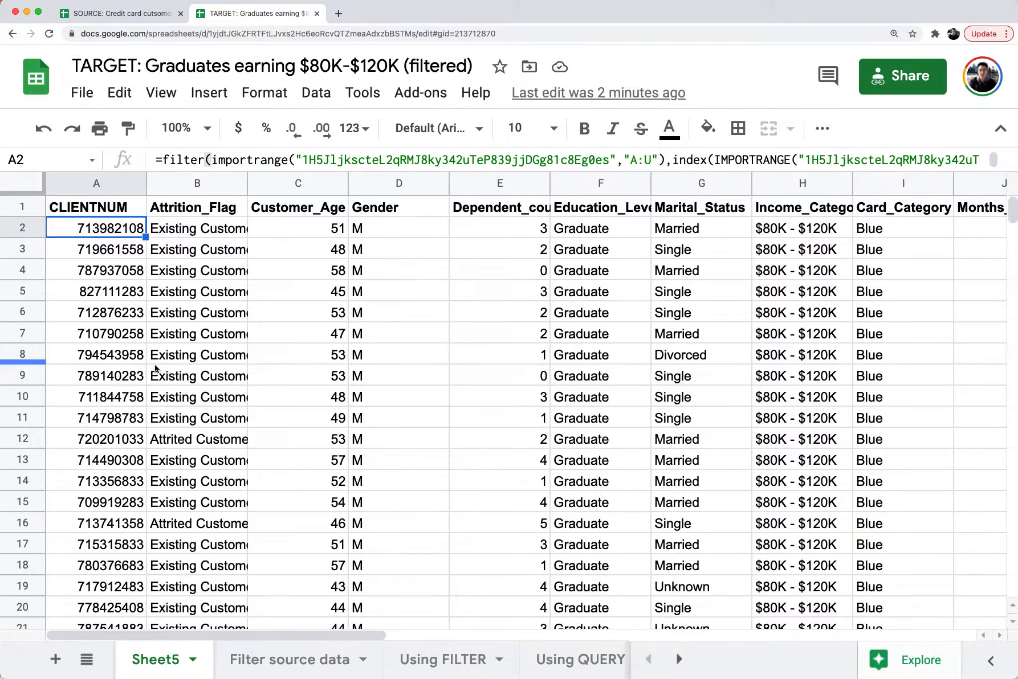
double_click(108, 229)
key(Escape)
click(86, 211)
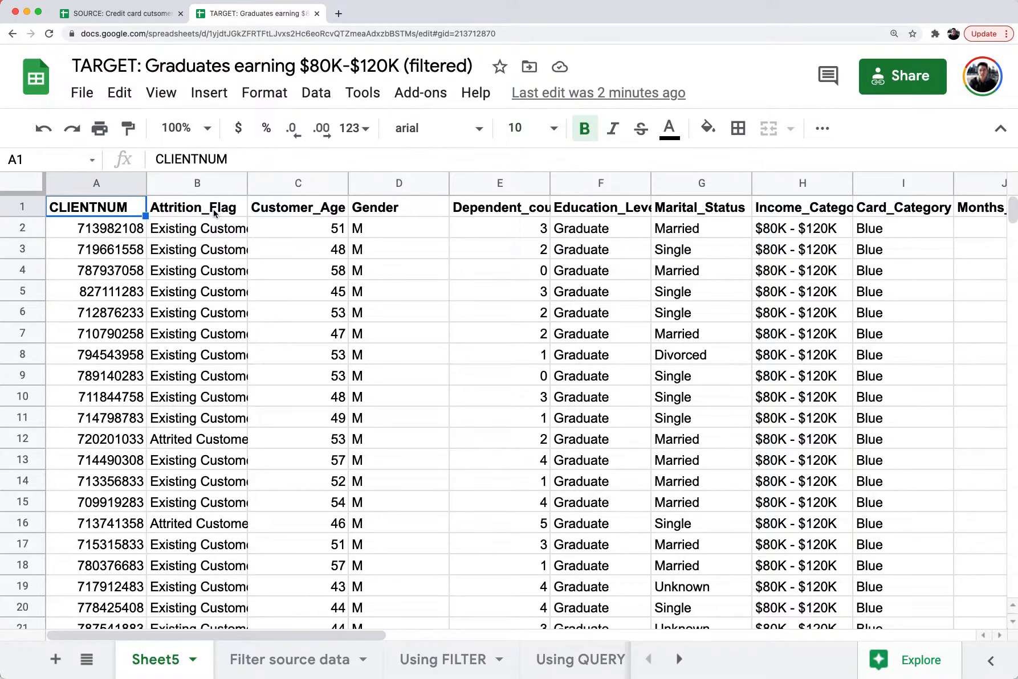
scroll(185, 212, right, 10)
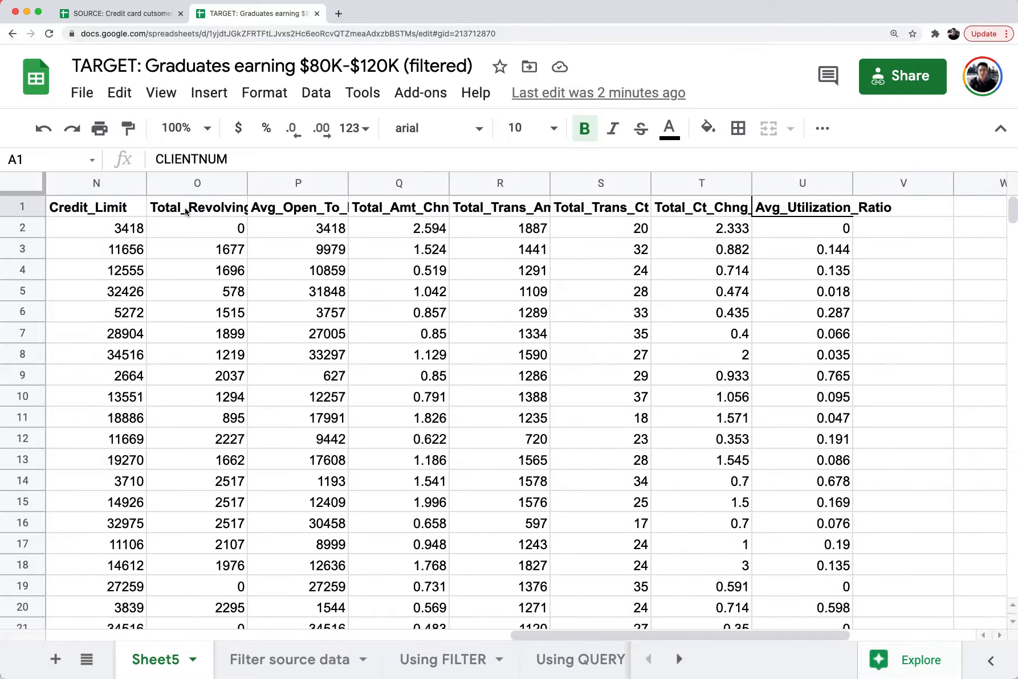
scroll(186, 212, left, 10)
Step: Switch to the source spreadsheet to look over its header row, and return to the target spreadsheet
click(119, 16)
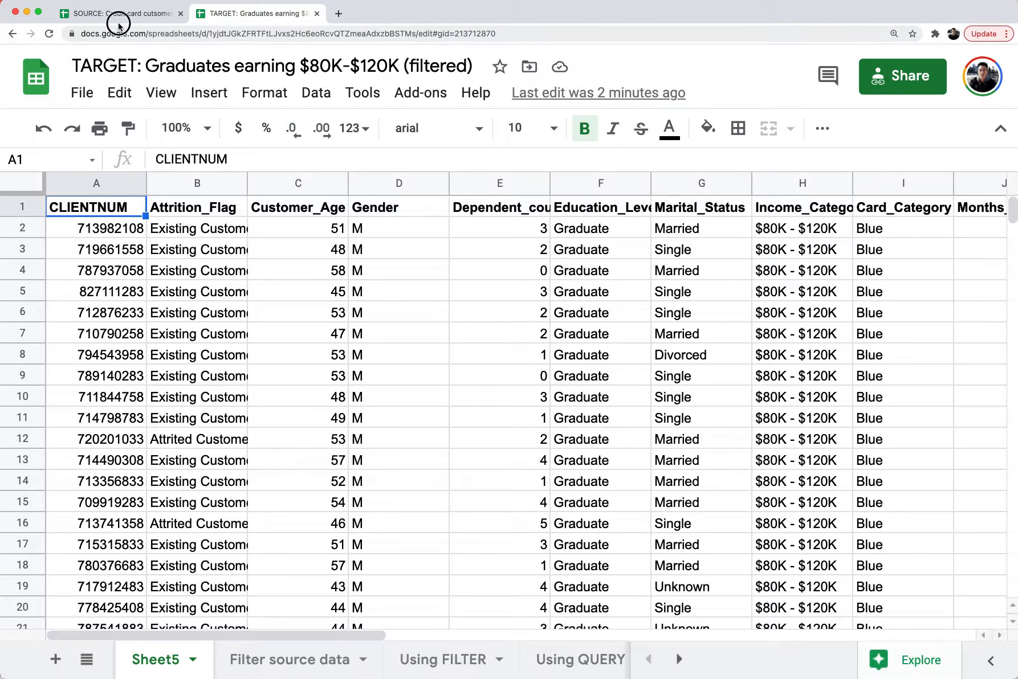
click(392, 327)
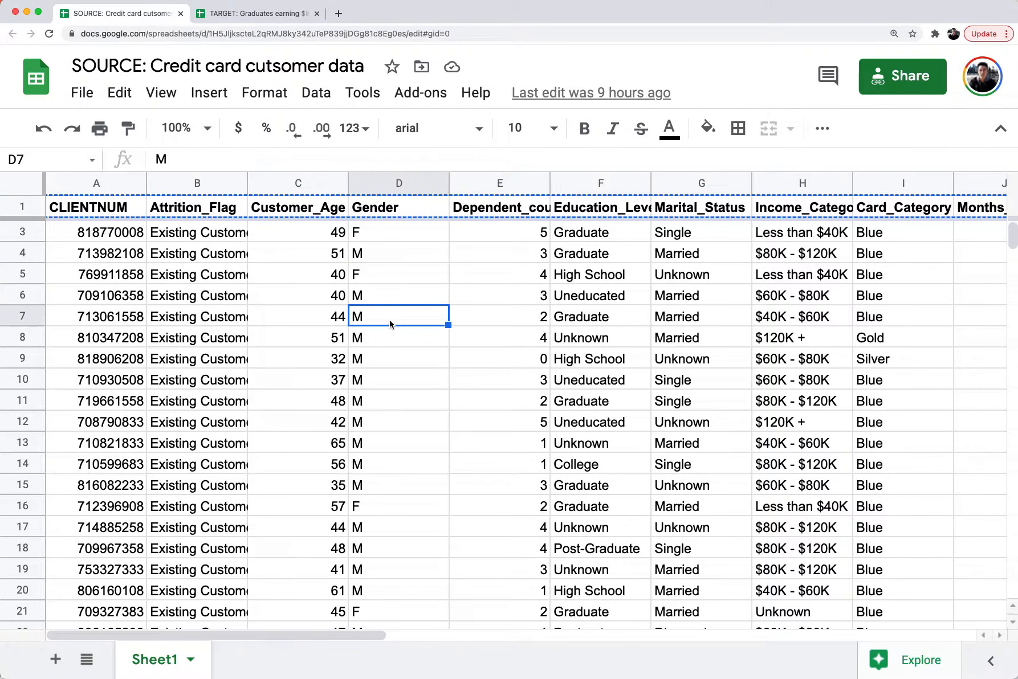
drag(96, 205, 979, 207)
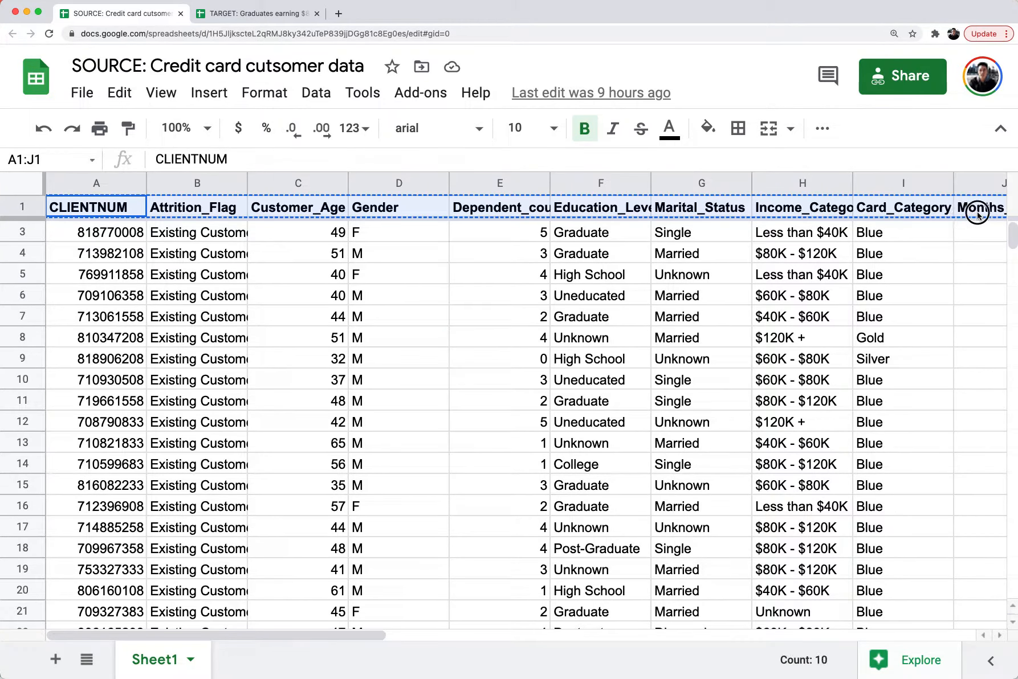
click(303, 17)
click(270, 233)
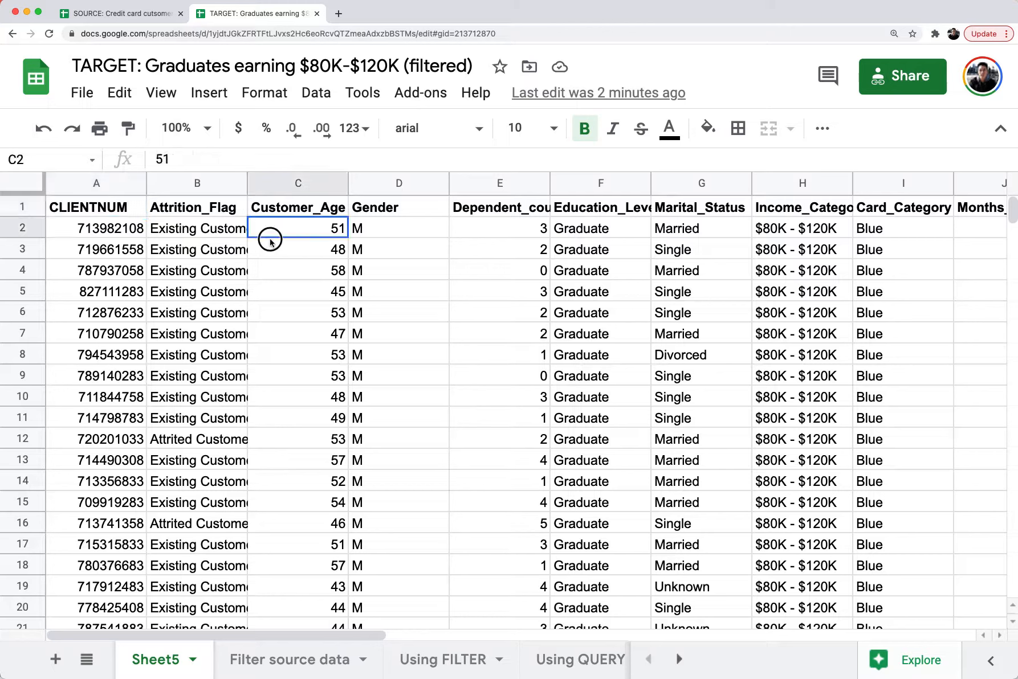
Step: Compare the static headers in row 1 with the FILTER formula in A2, leaving both as they are
click(139, 209)
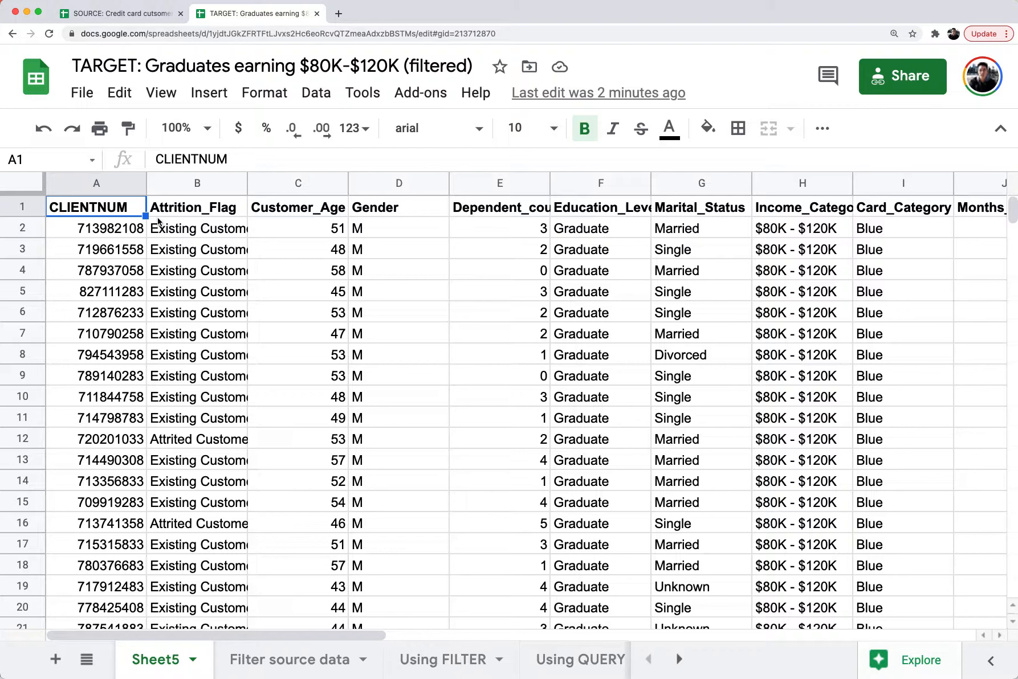
click(364, 236)
click(98, 213)
drag(98, 212, 897, 220)
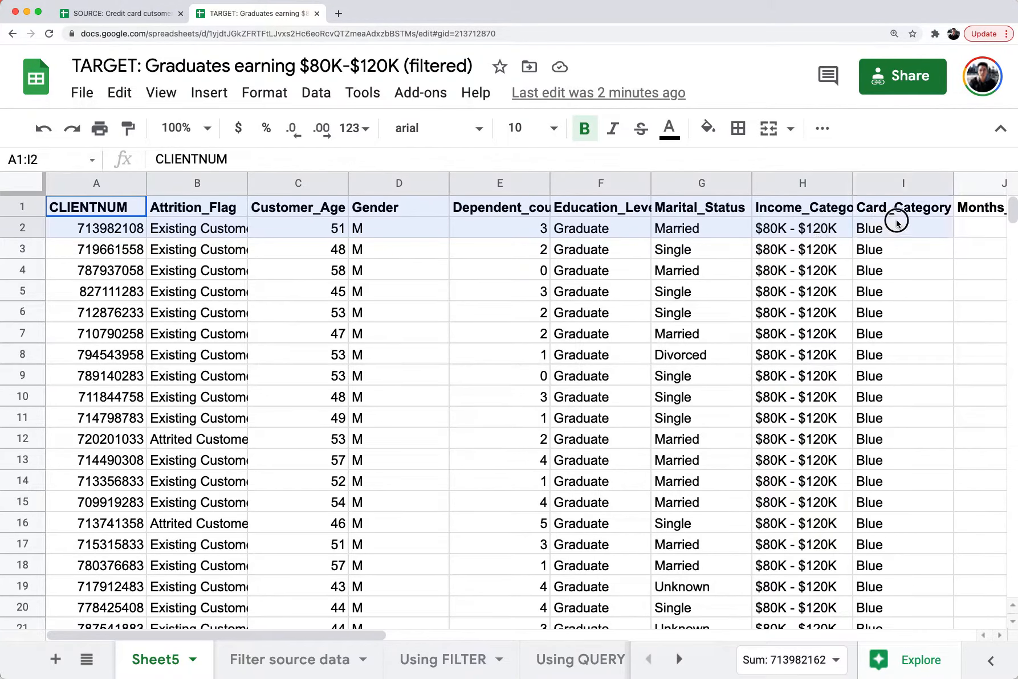
click(83, 241)
click(85, 228)
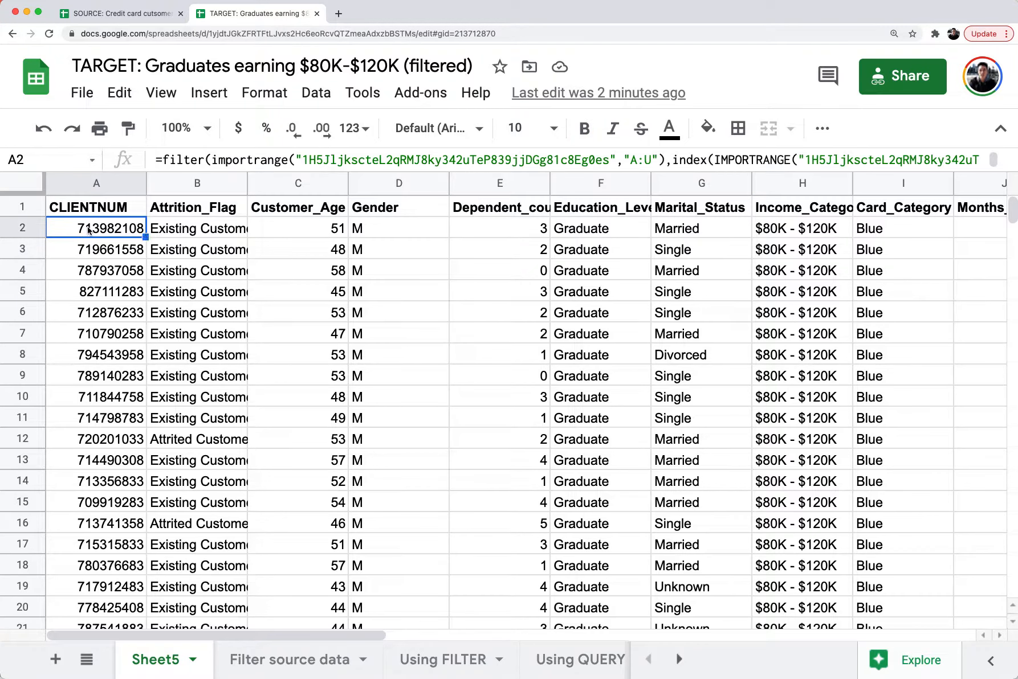
double_click(89, 227)
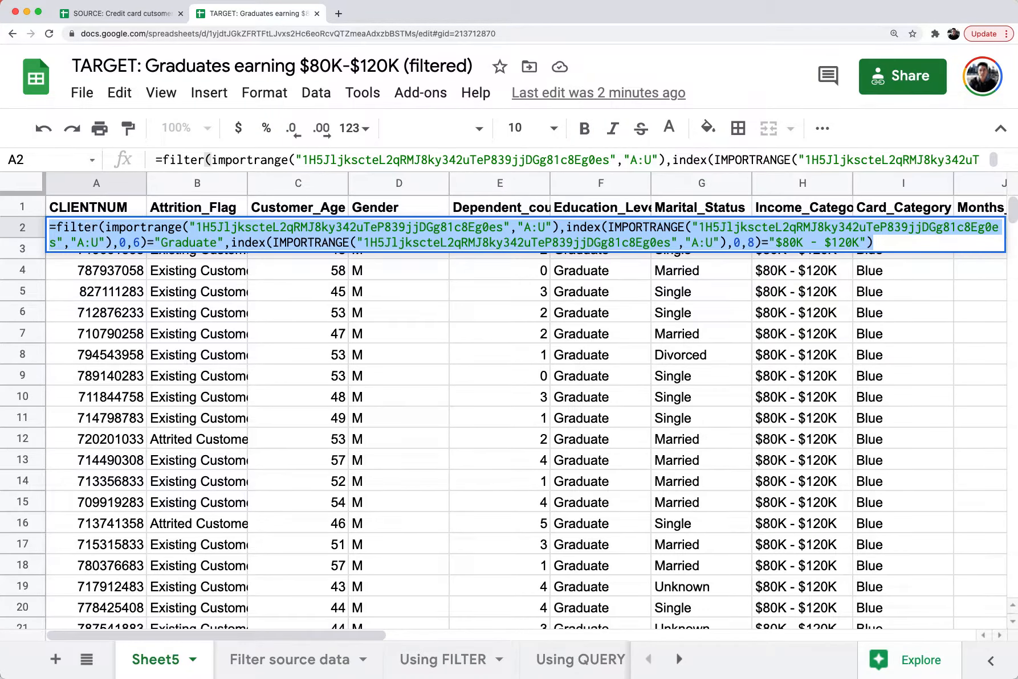
key(Escape)
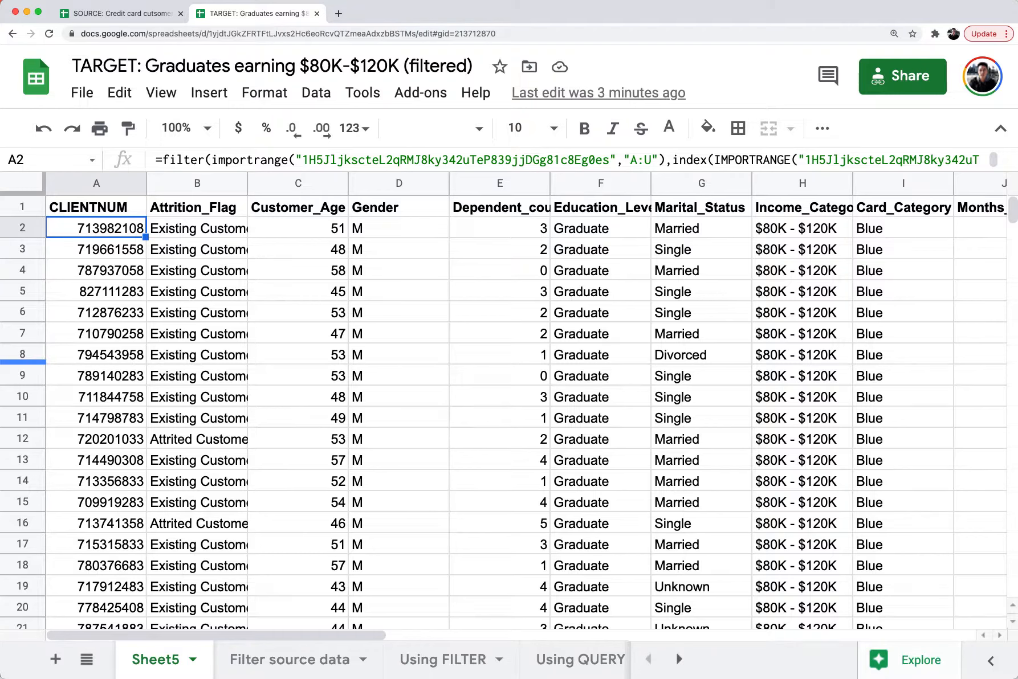
click(168, 358)
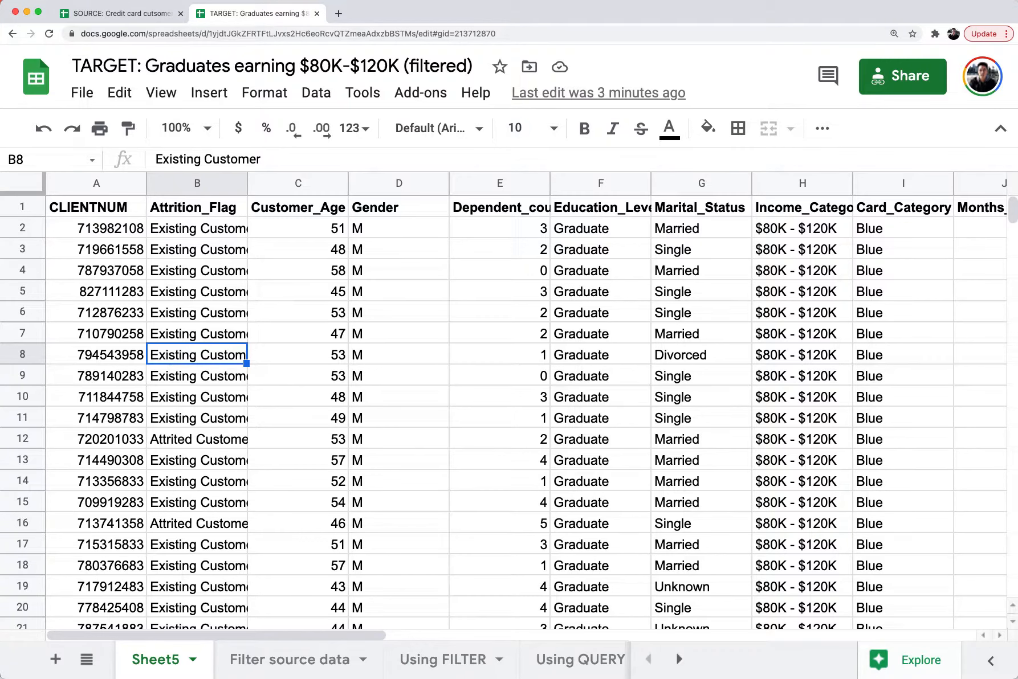
Step: Clear the headers and all filtered data in A1:U295 of Sheet5
key(Up)
key(Up)
key(Up)
key(Up)
key(Left)
key(Up)
key(Up)
key(Up)
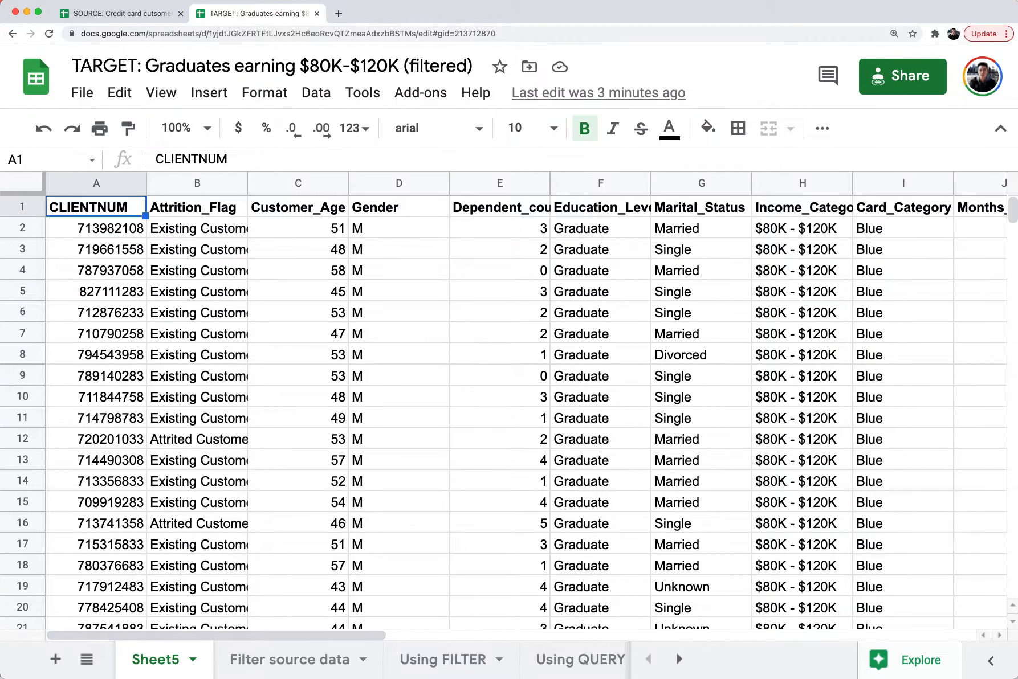
key(ctrl+shift+Right)
key(ctrl+shift+Down)
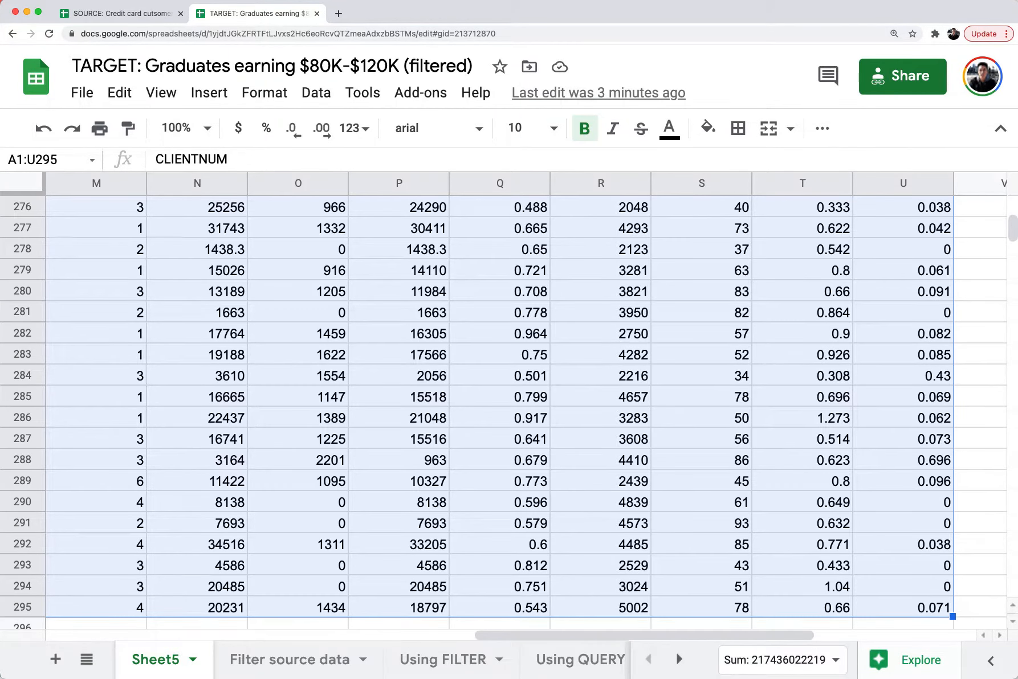
key(Delete)
key(Up)
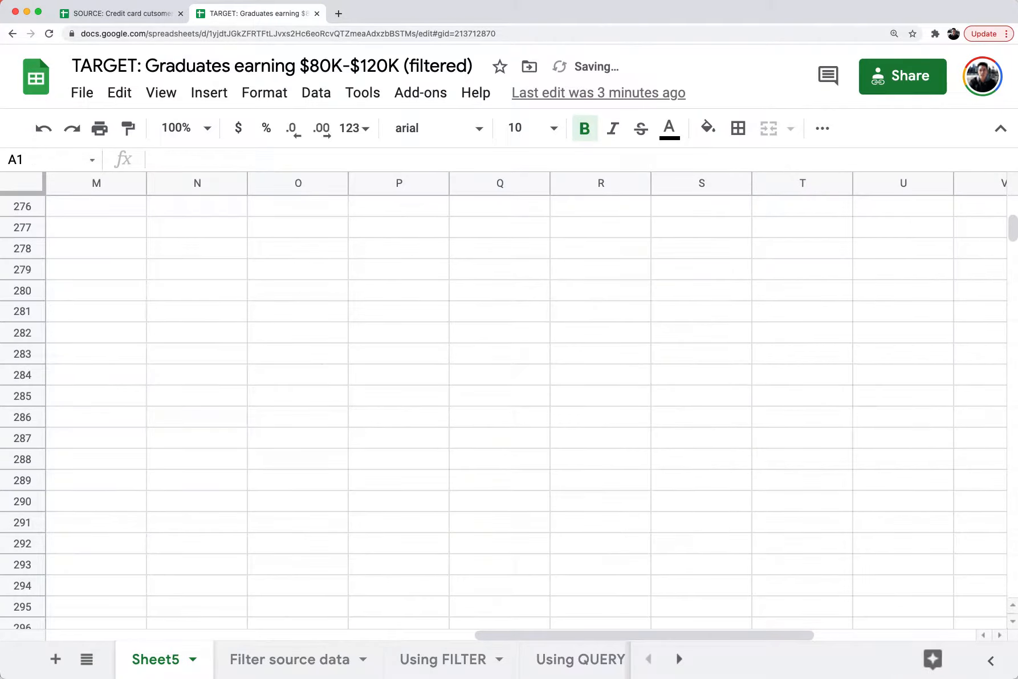
key(Down)
key(Right)
key(Up)
key(Left)
key(Down)
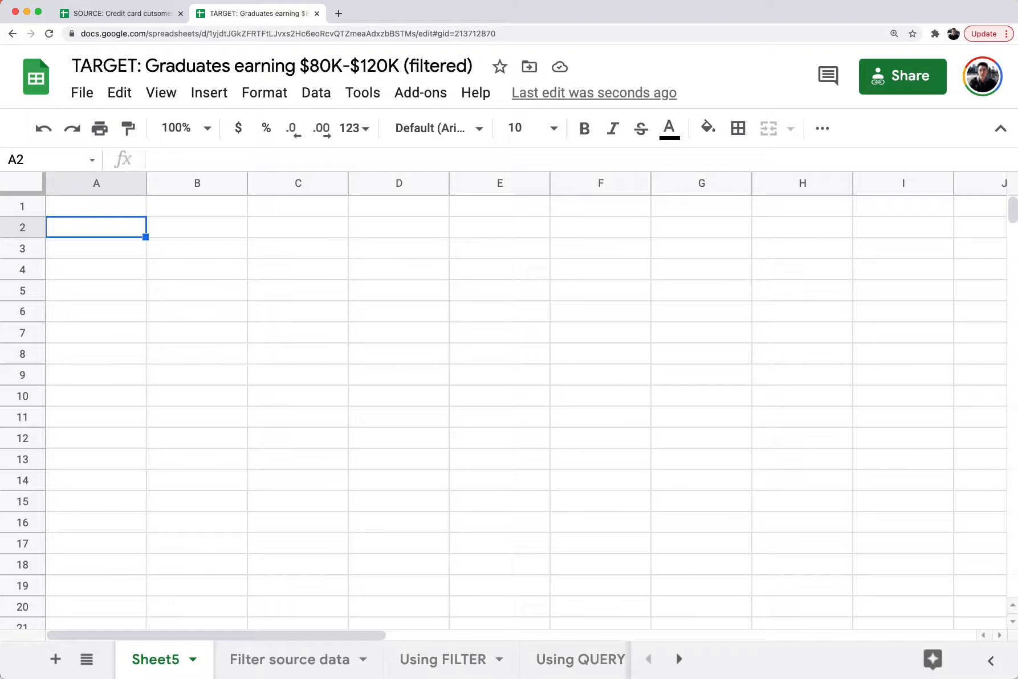
Step: Start a formula in A1 with QUERY and a nested IMPORTRANGE: =query(importrange(
click(96, 206)
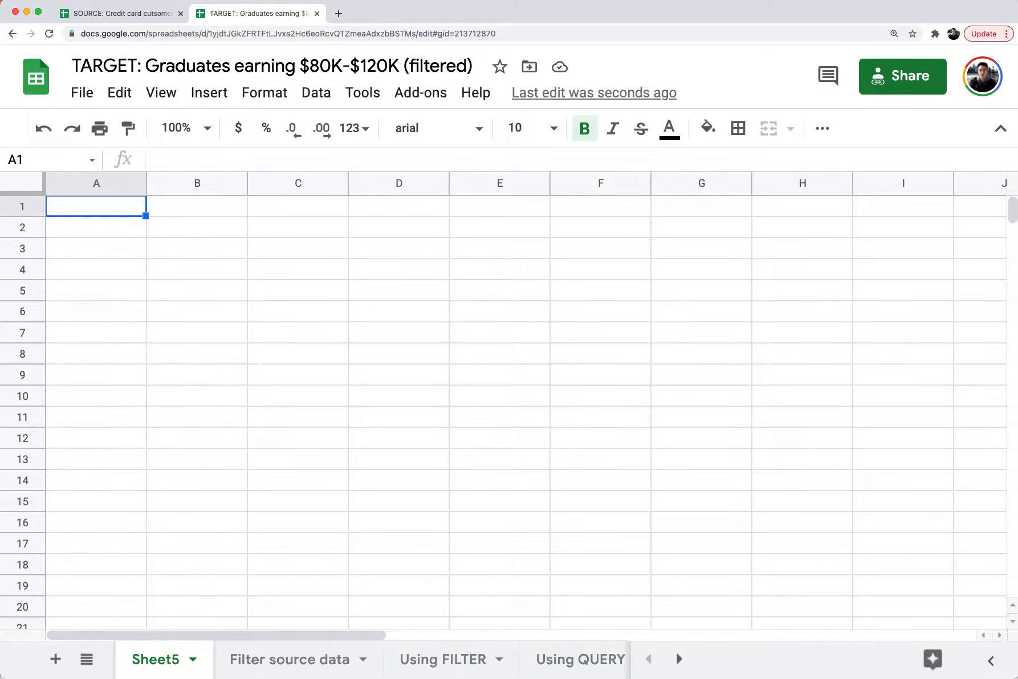
text(=query)
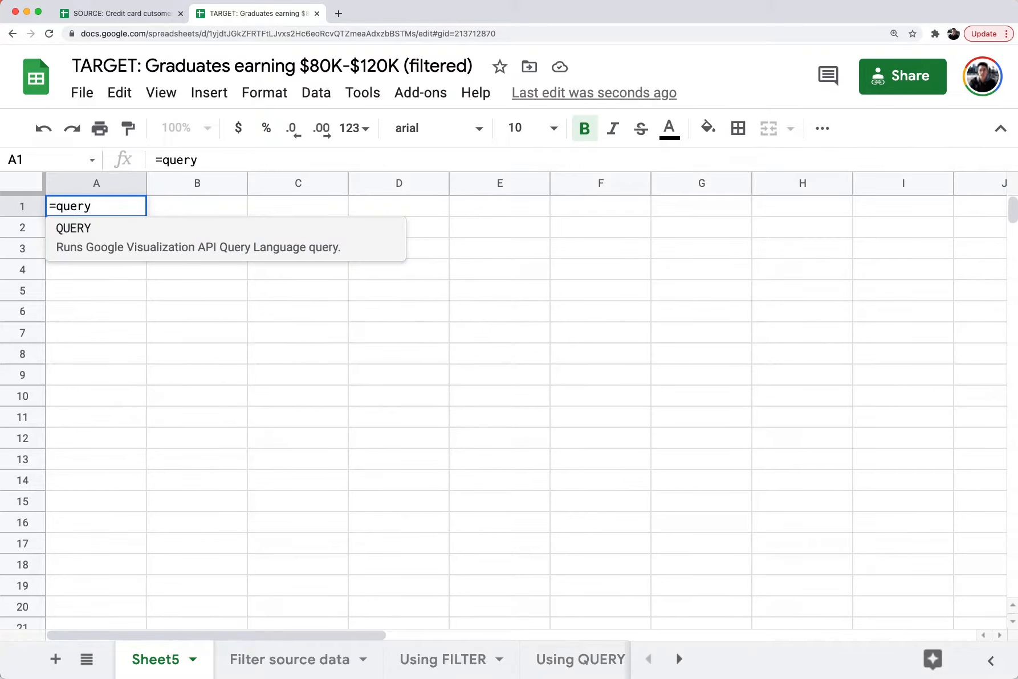
text(()
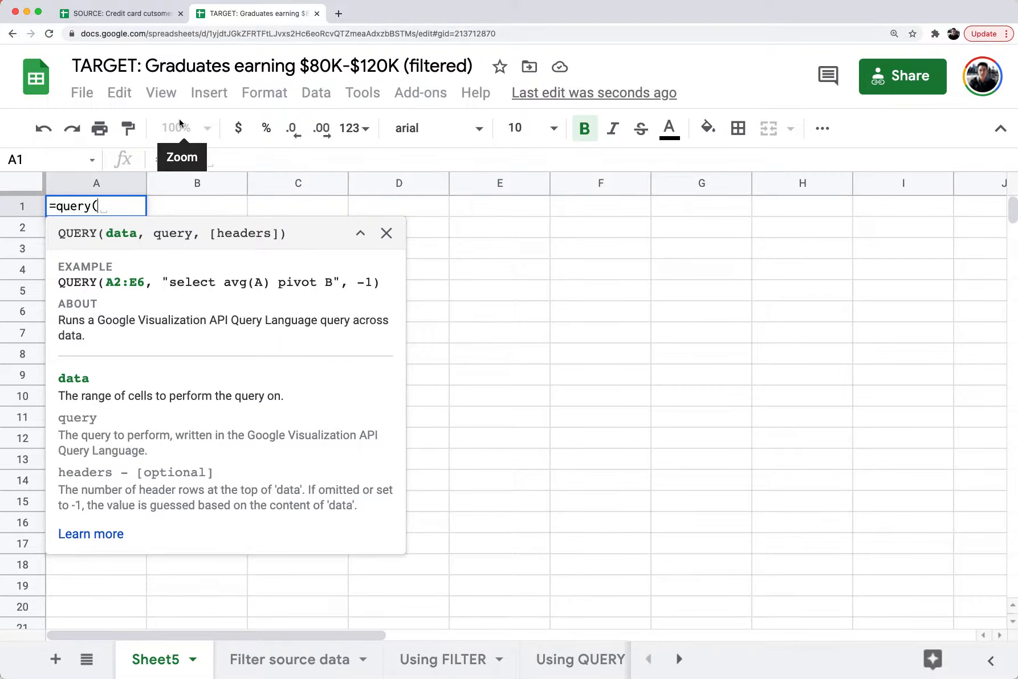
text(imp)
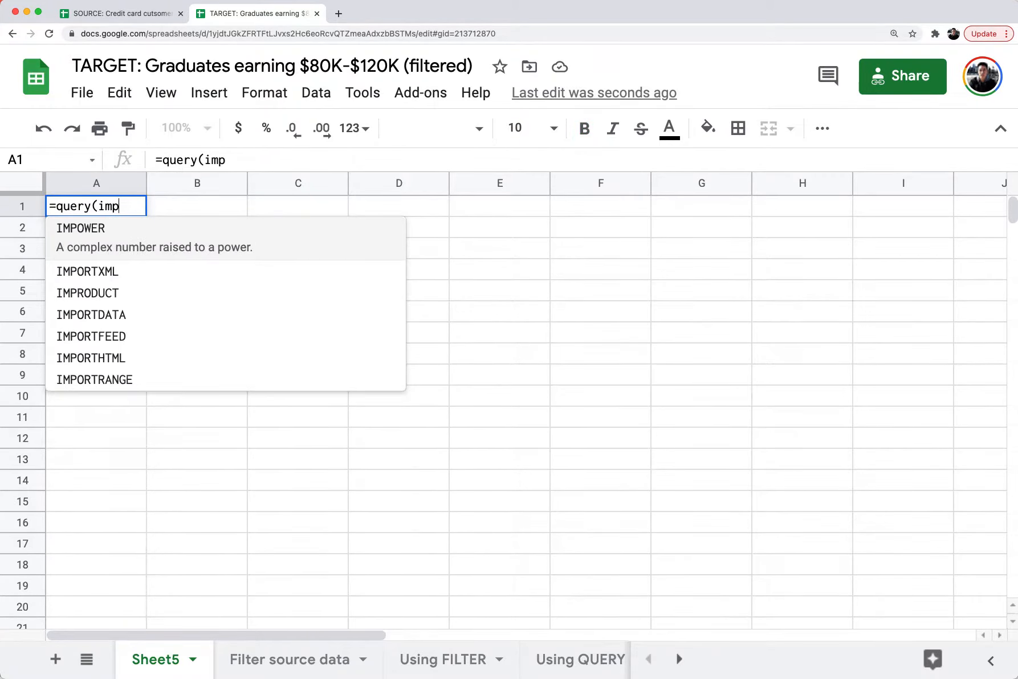
text(ortrange()
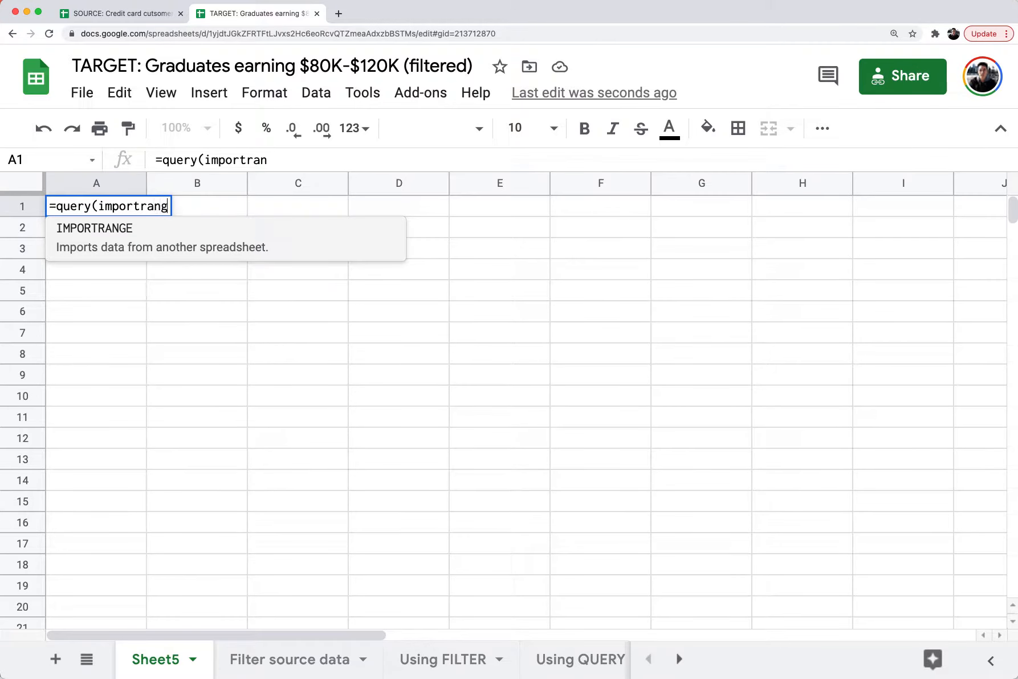
Step: Copy the source spreadsheet's ID from its URL and return to the unfinished formula in the target spreadsheet
click(142, 14)
click(300, 34)
click(256, 35)
click(236, 36)
drag(236, 35, 432, 35)
key(super+c)
key(ctrl+Tab)
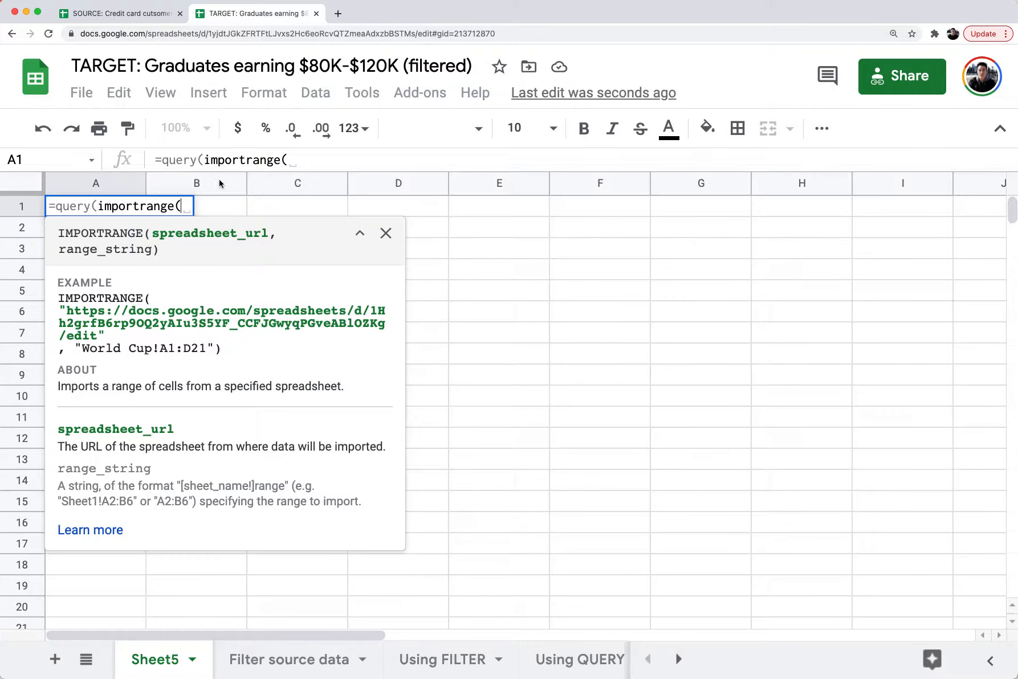
Step: Paste the source spreadsheet ID in quotes as IMPORTRANGE's first argument and add "A:U" as the range
text(")
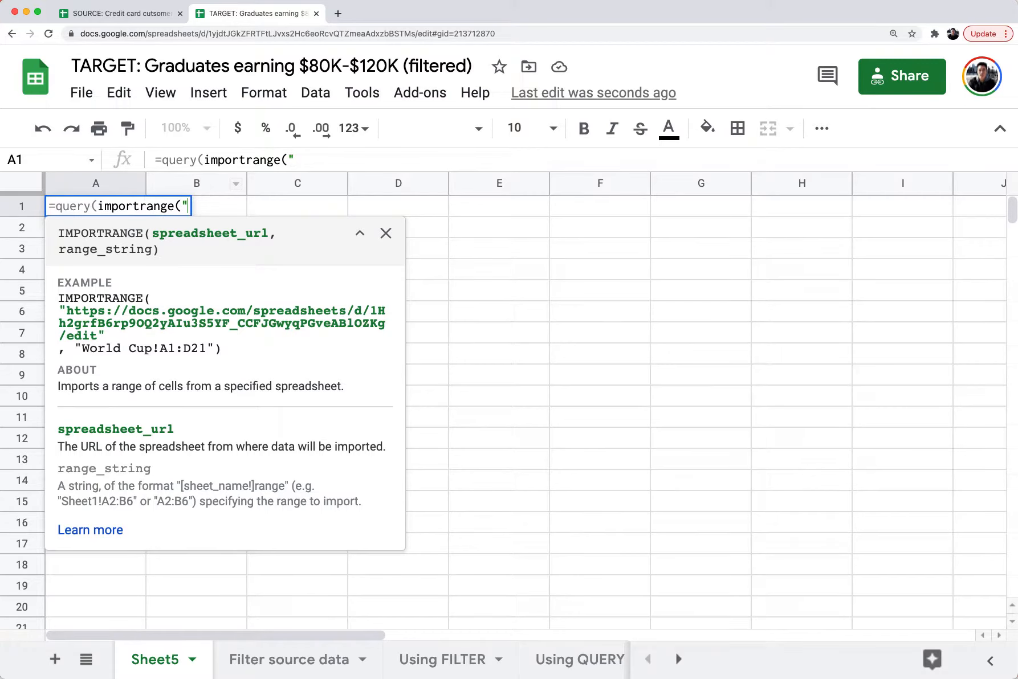
key(super+v)
text(")
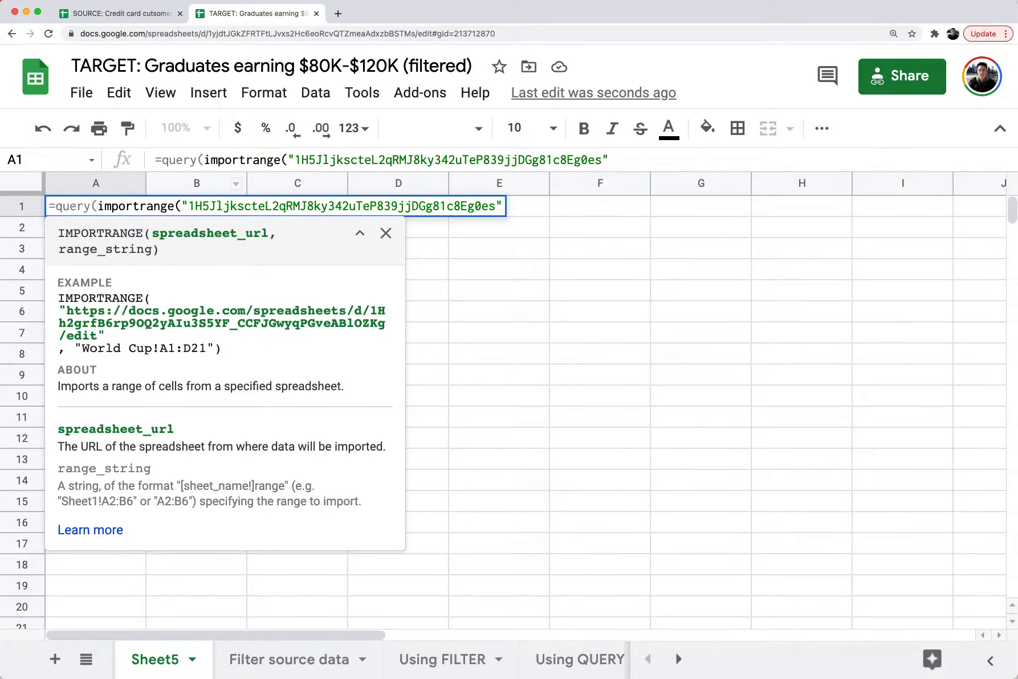
text(,")
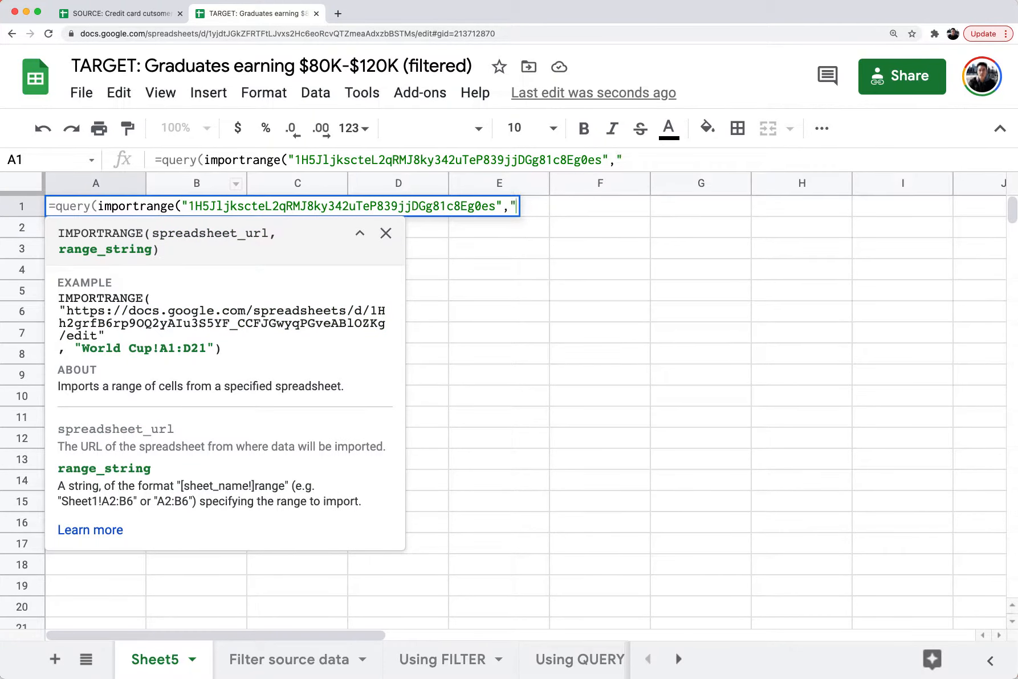
text(A:U")
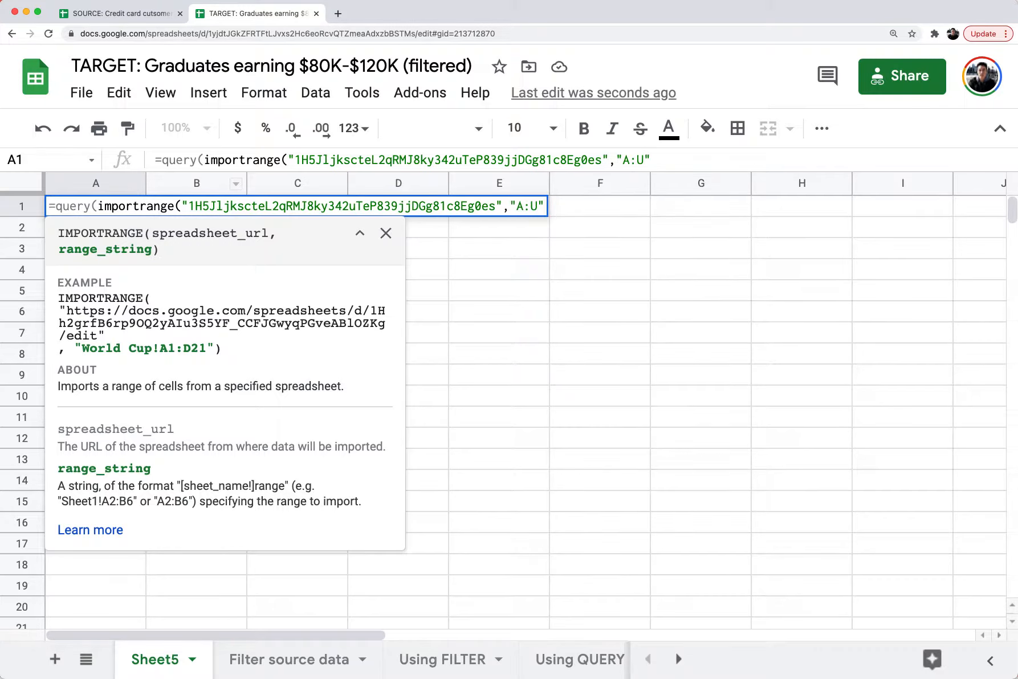
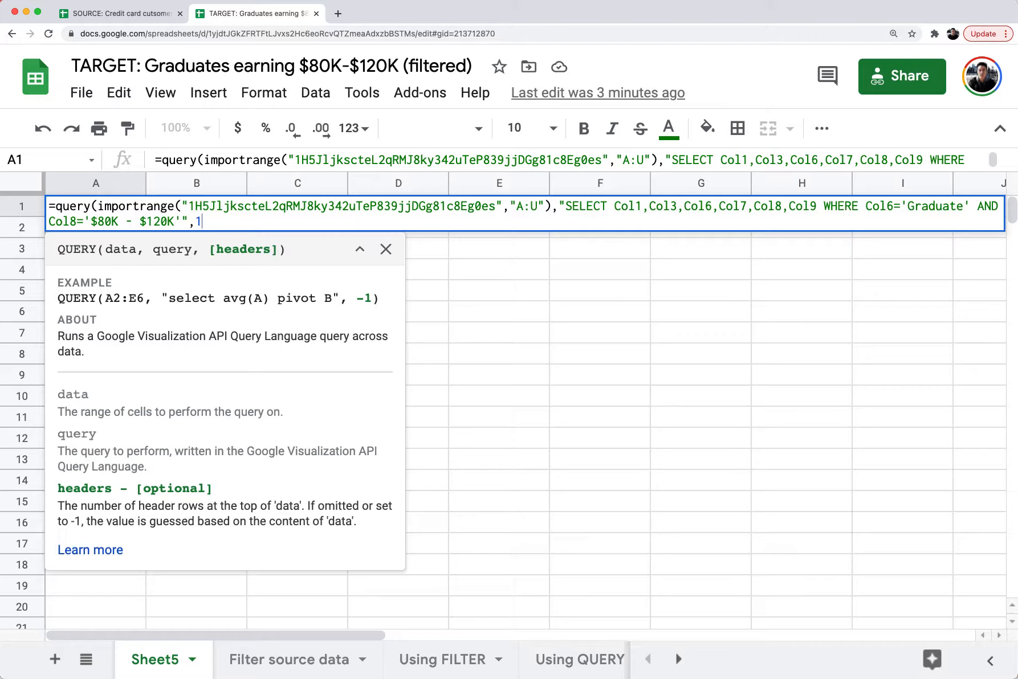
Step: Close the QUERY formula in A1 with its final parenthesis and enter it
text())
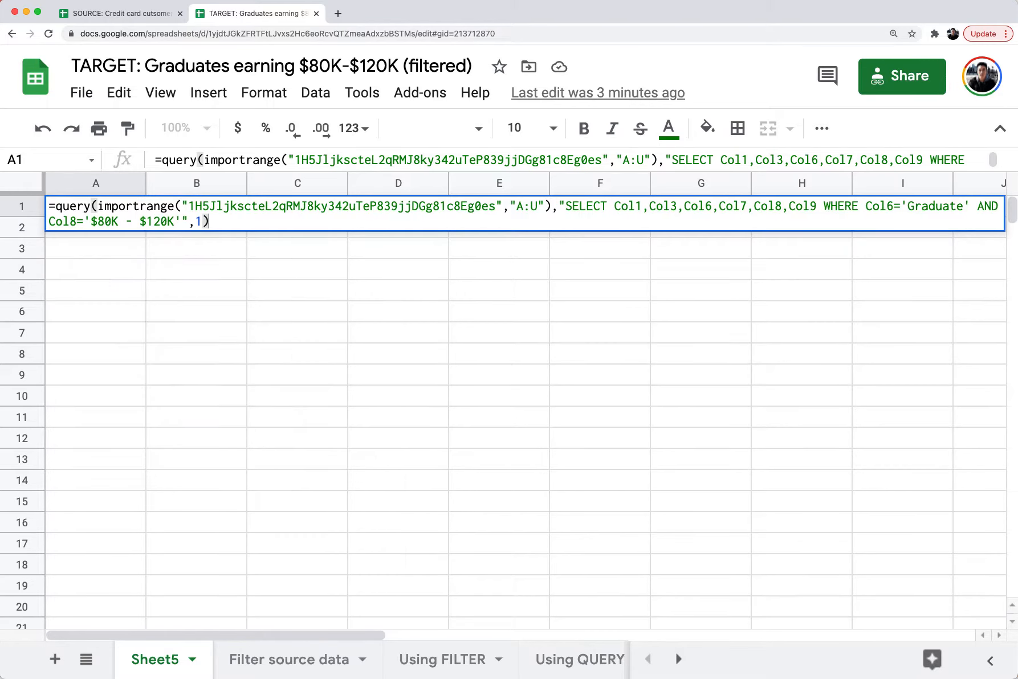
key(Return)
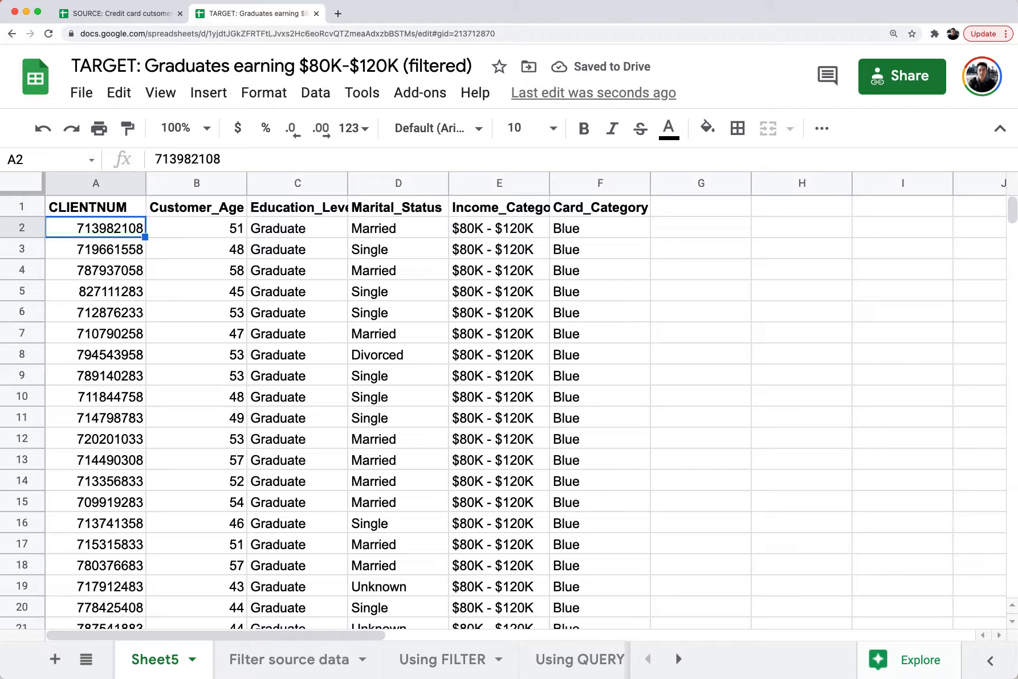
Step: Check the QUERY results from the header to the last row, and glance at the source spreadsheet before returning to the target
key(ctrl+Down)
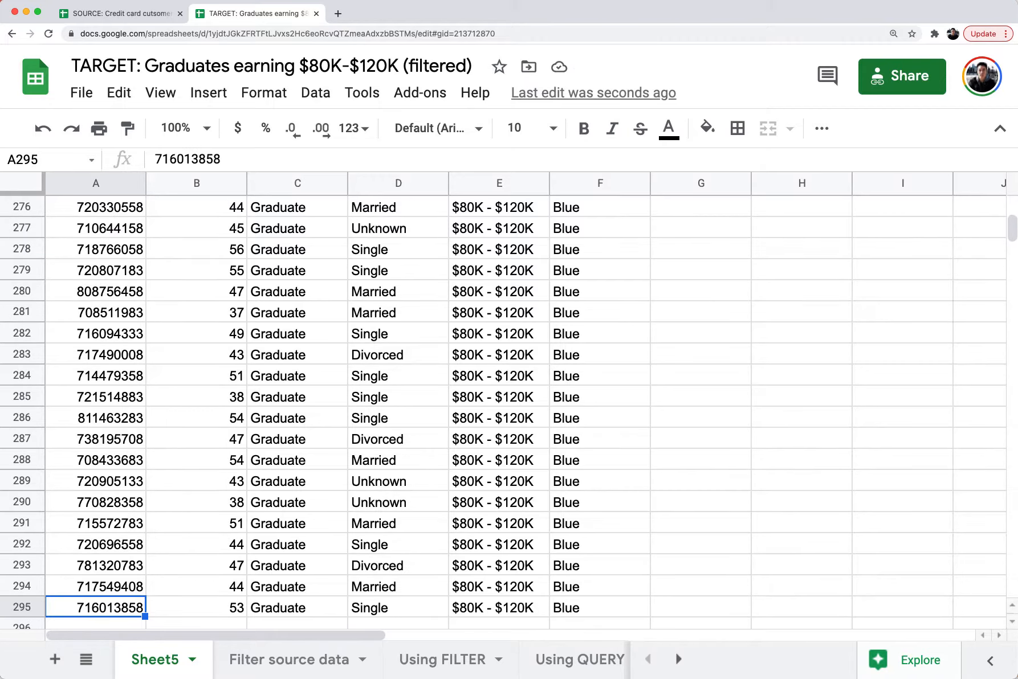
key(ctrl+Up)
key(ctrl+Down)
key(ctrl+Up)
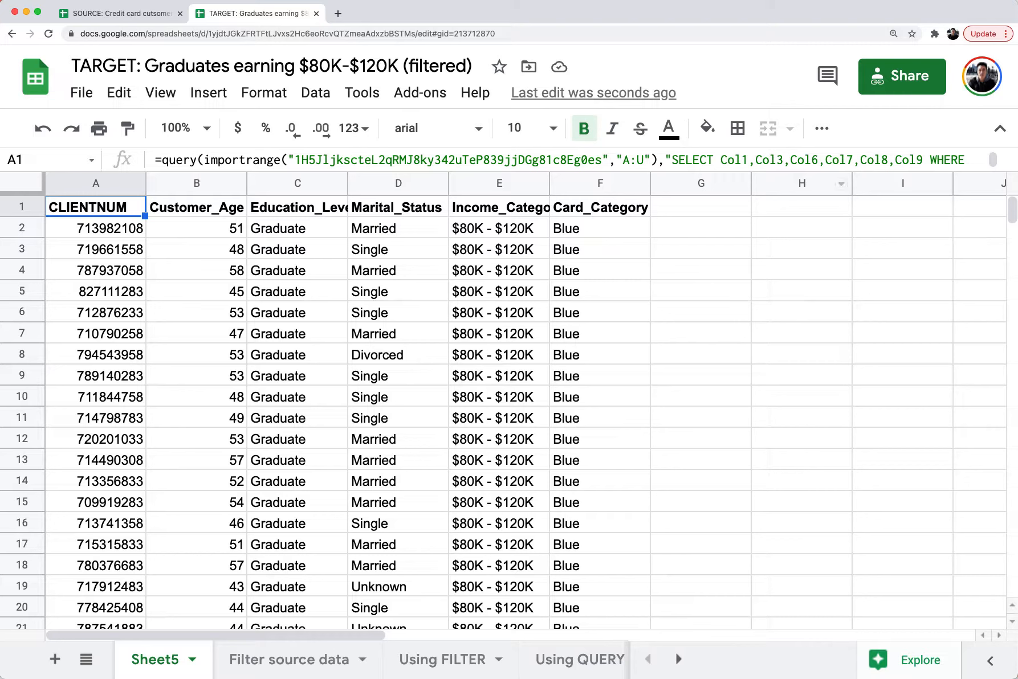
click(147, 14)
click(242, 16)
click(464, 254)
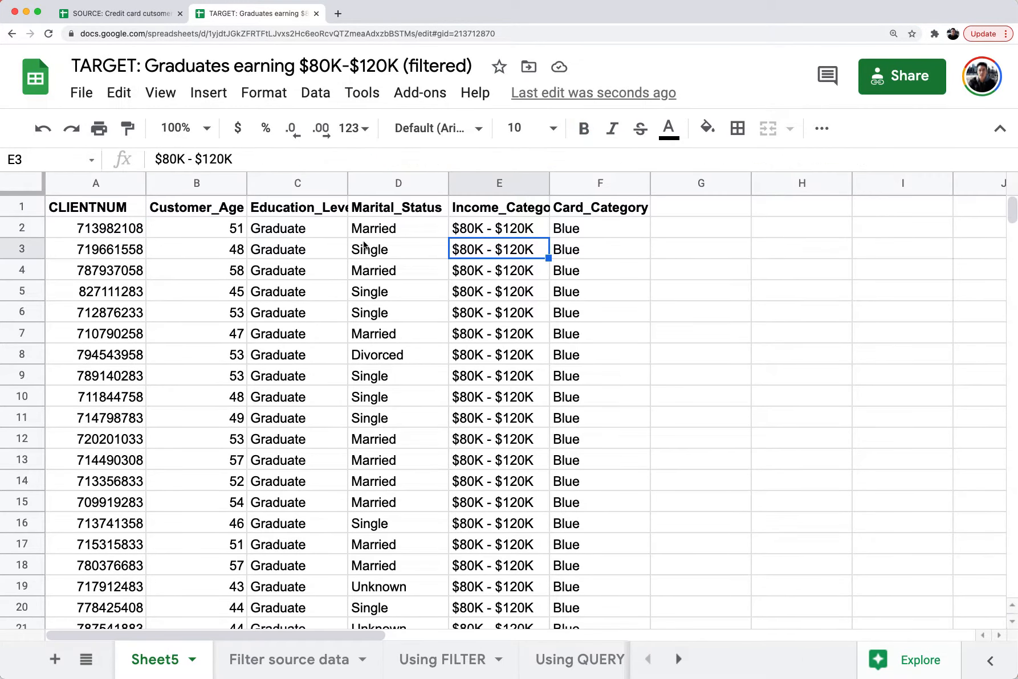
Step: Check the Education_Level and Income_Category columns, the imported header row and the QUERY formula in A1 of Sheet5
click(311, 182)
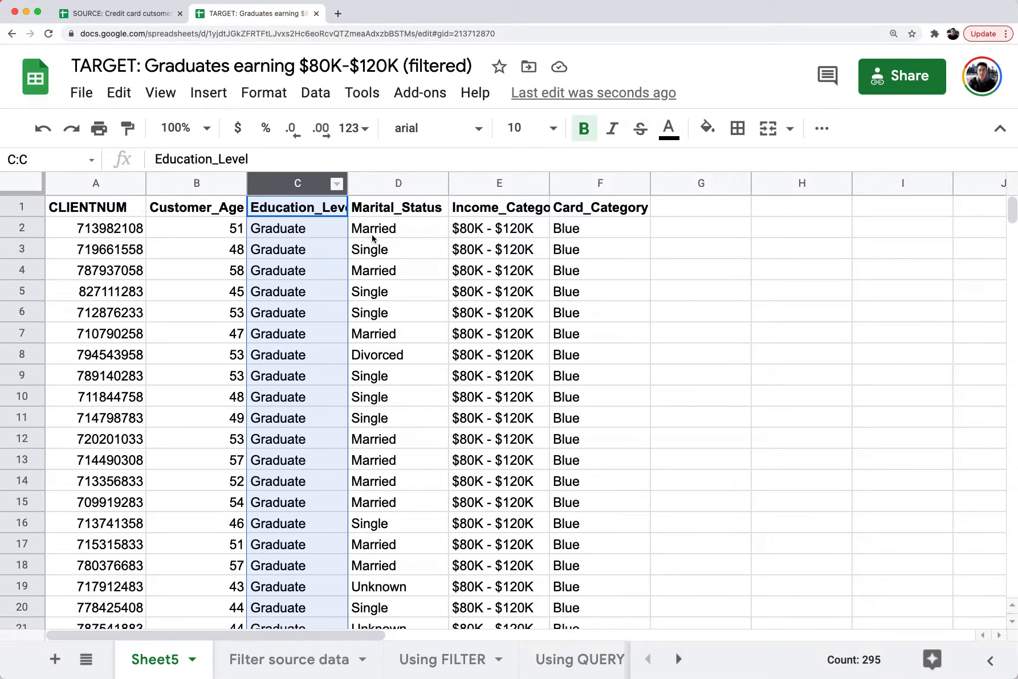
click(486, 185)
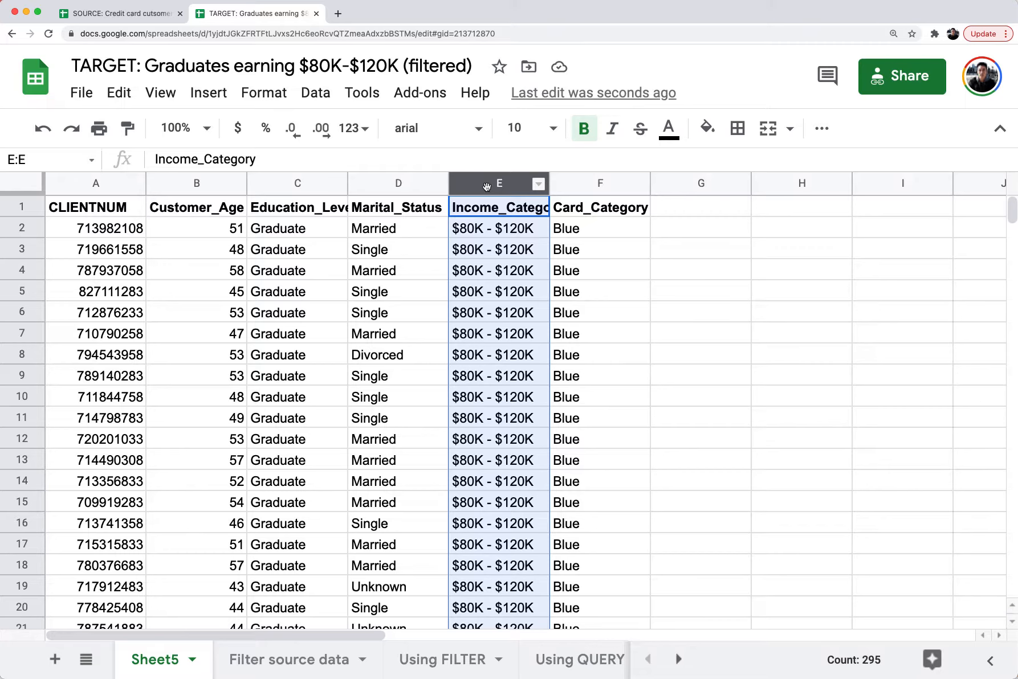
drag(130, 211, 641, 212)
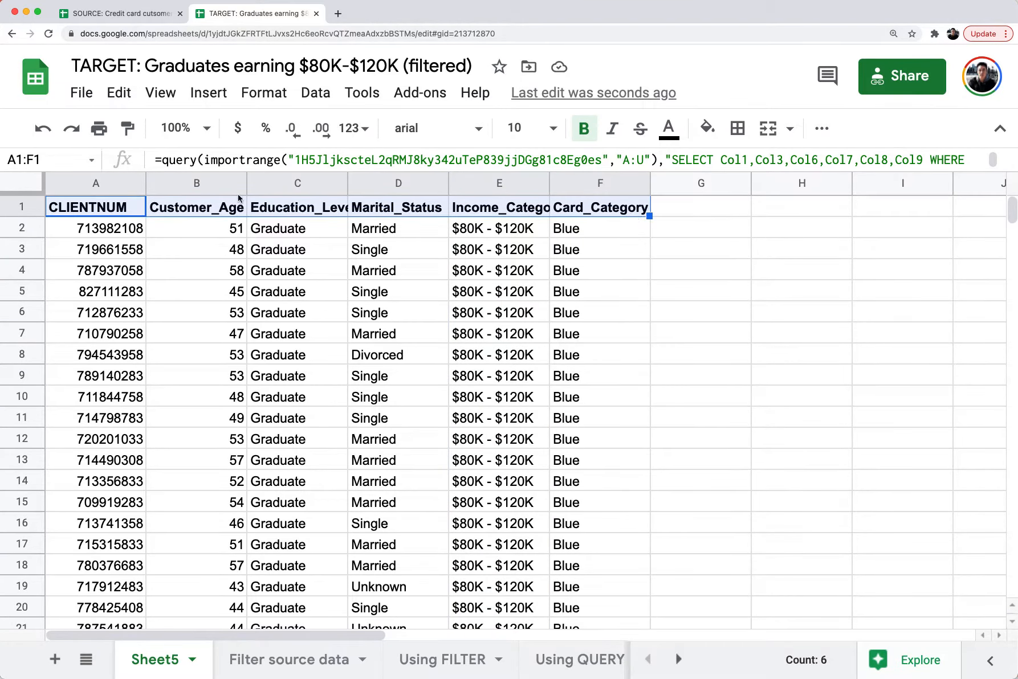
click(105, 210)
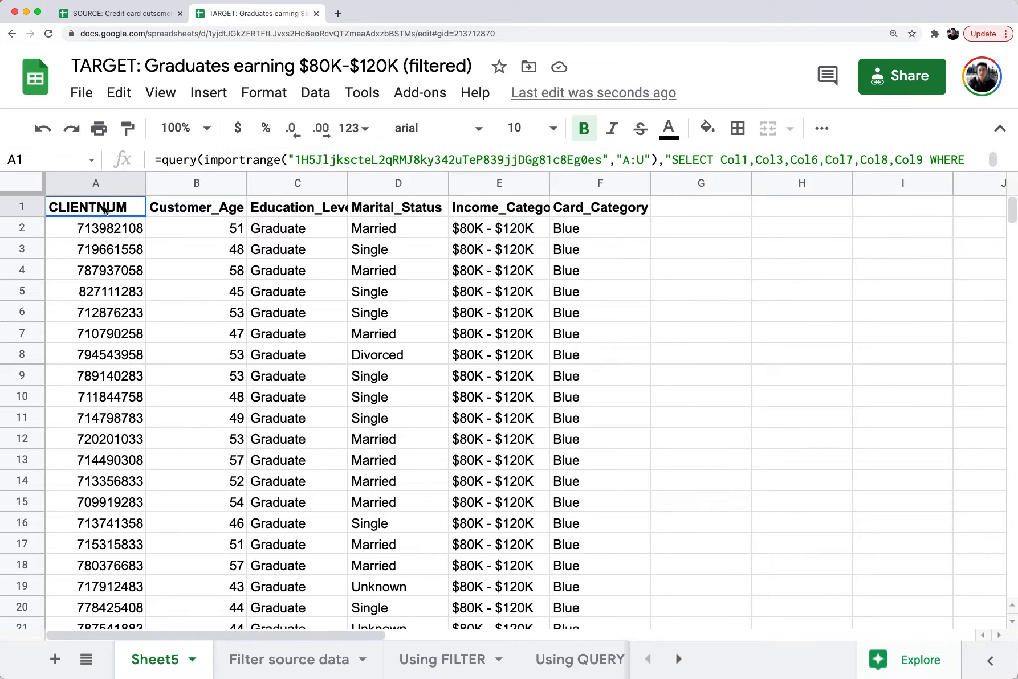
double_click(103, 207)
click(265, 206)
click(717, 212)
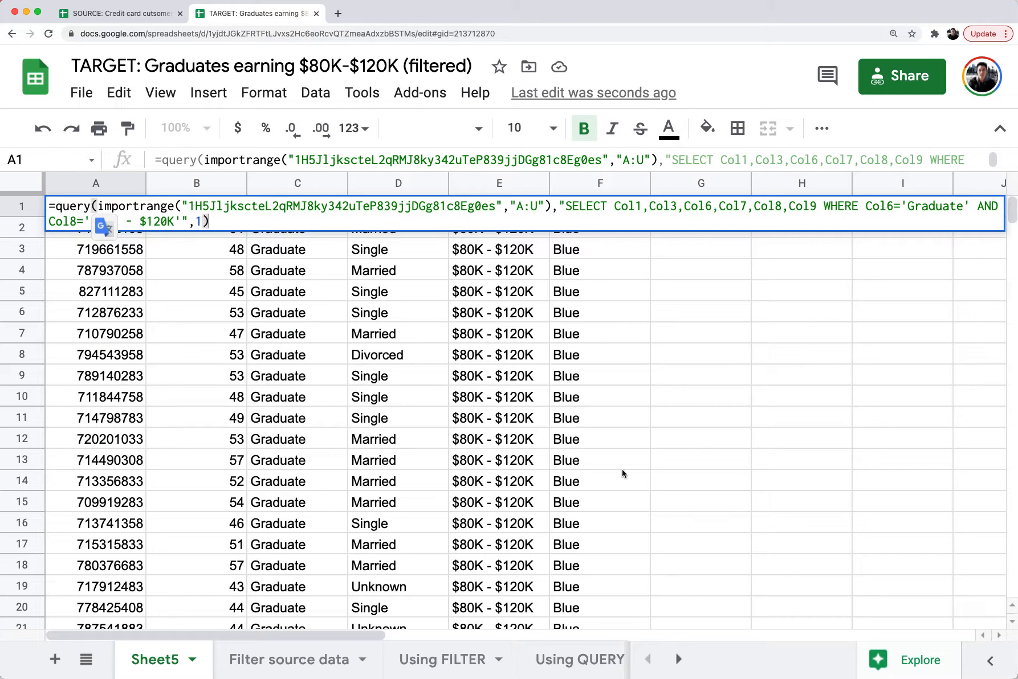
Step: Review the Using FILTER sheet for comparison, looking across its columns and at the FILTER formula in A2
click(481, 660)
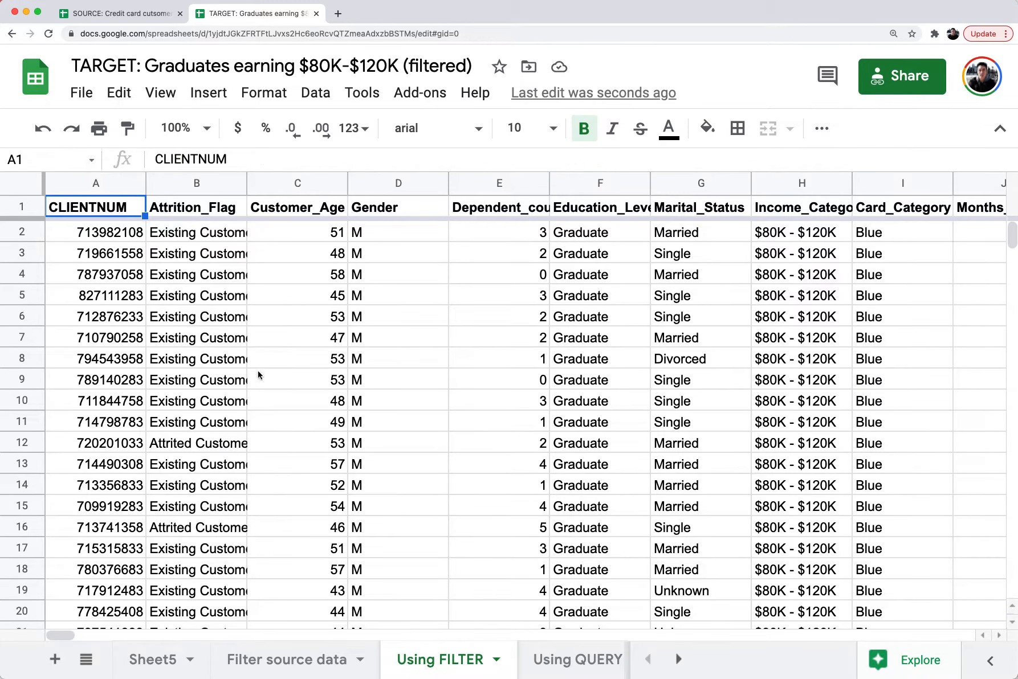
scroll(322, 340, right, 15)
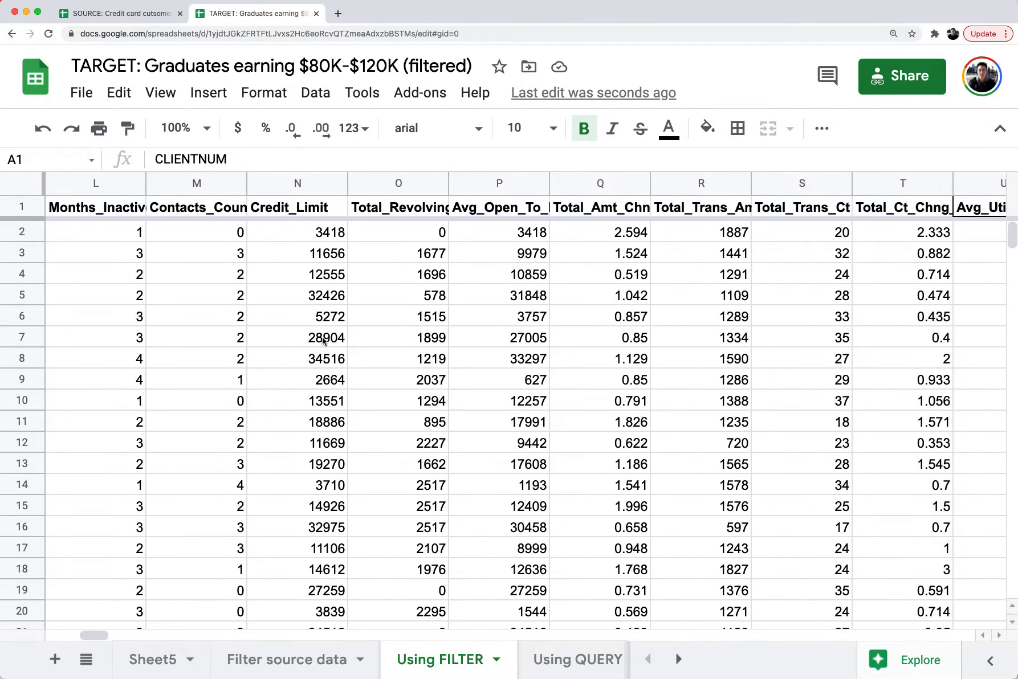
scroll(322, 340, left, 15)
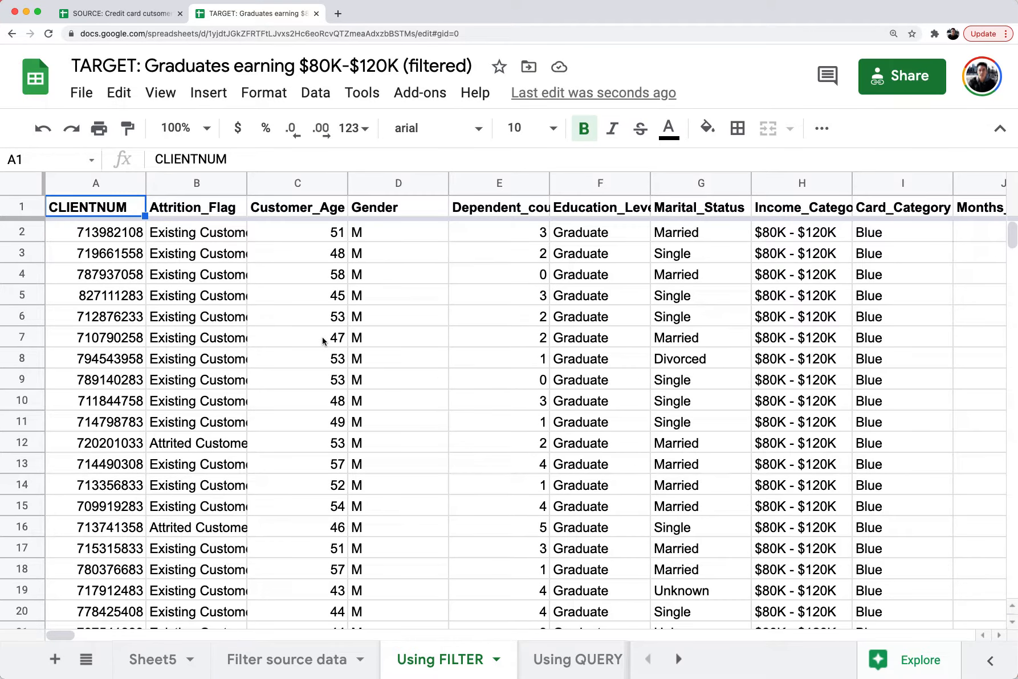
double_click(132, 214)
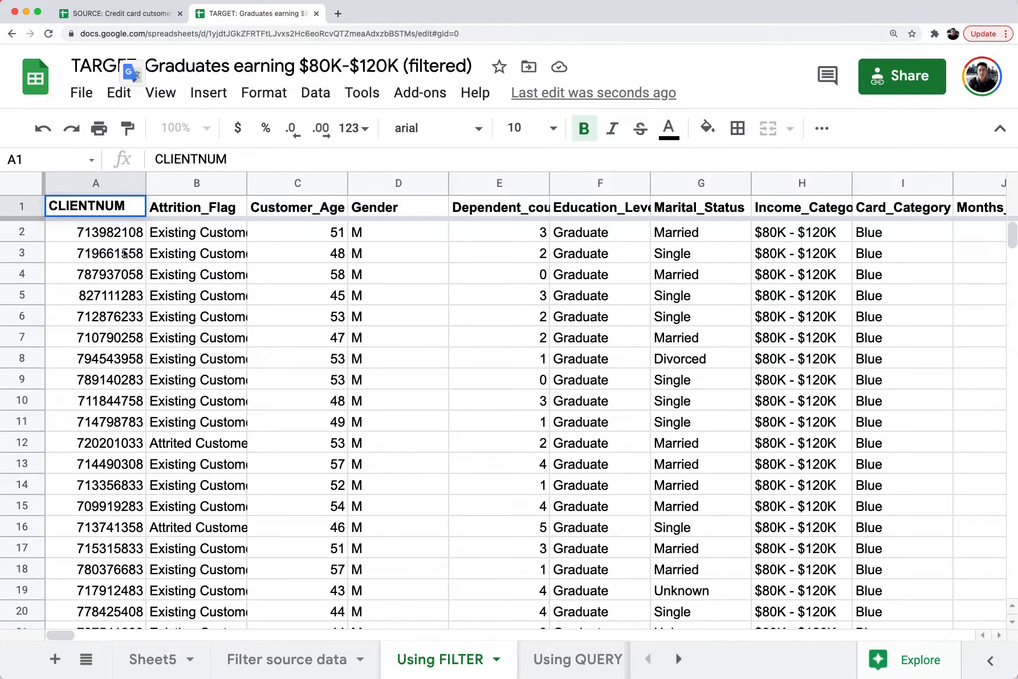
triple_click(124, 235)
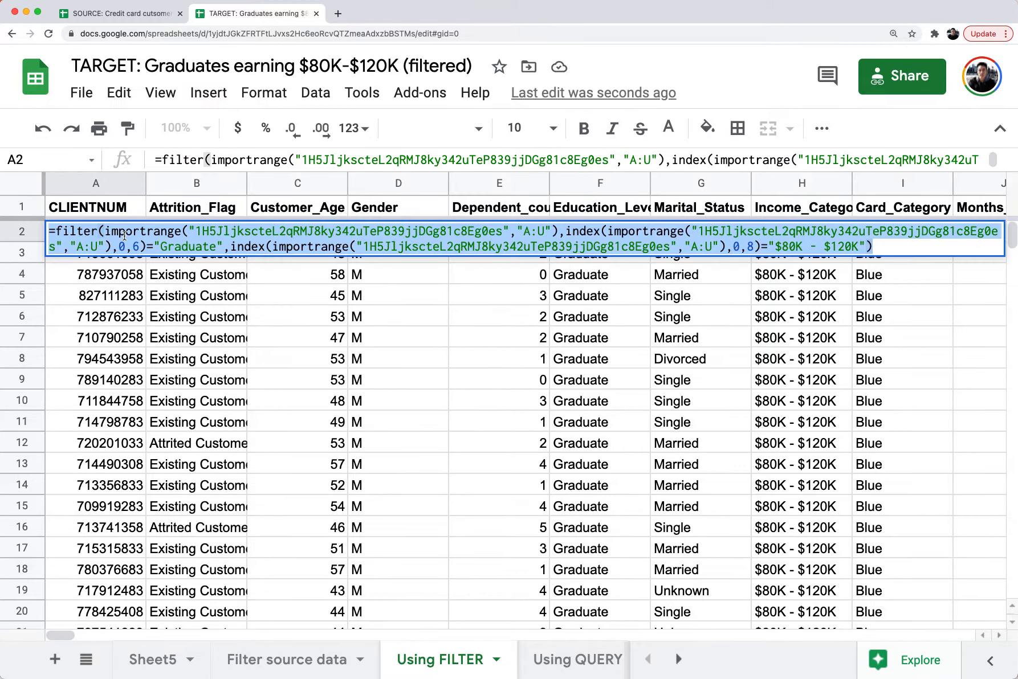
key(Escape)
Step: Glance at the source spreadsheet, then return to Sheet5 in the target and view the whole QUERY formula in A1
click(150, 17)
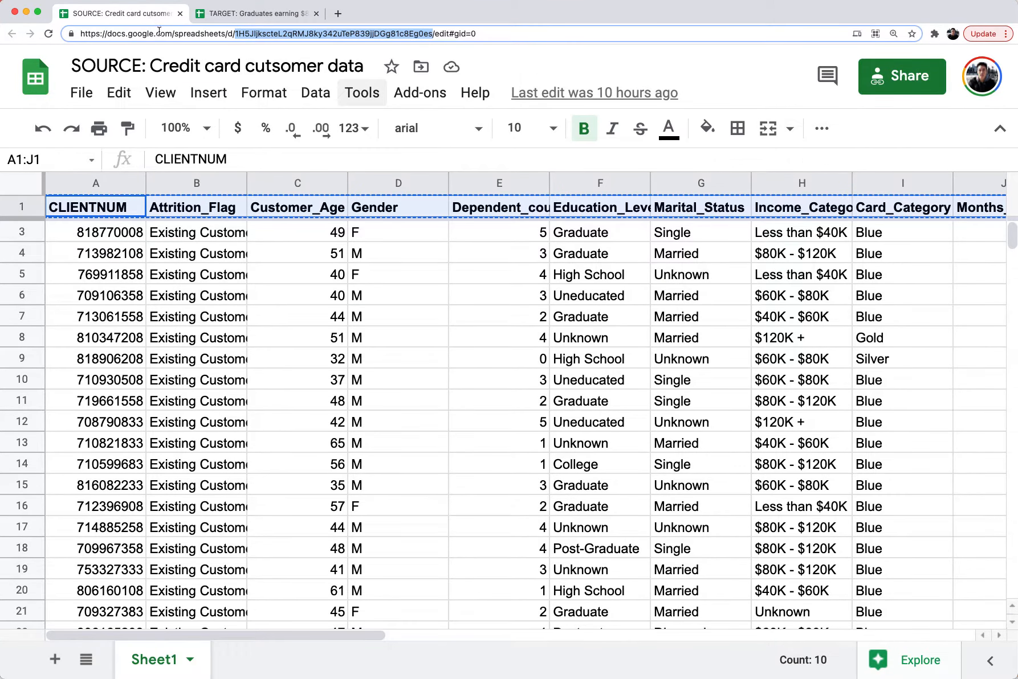
click(268, 15)
click(189, 658)
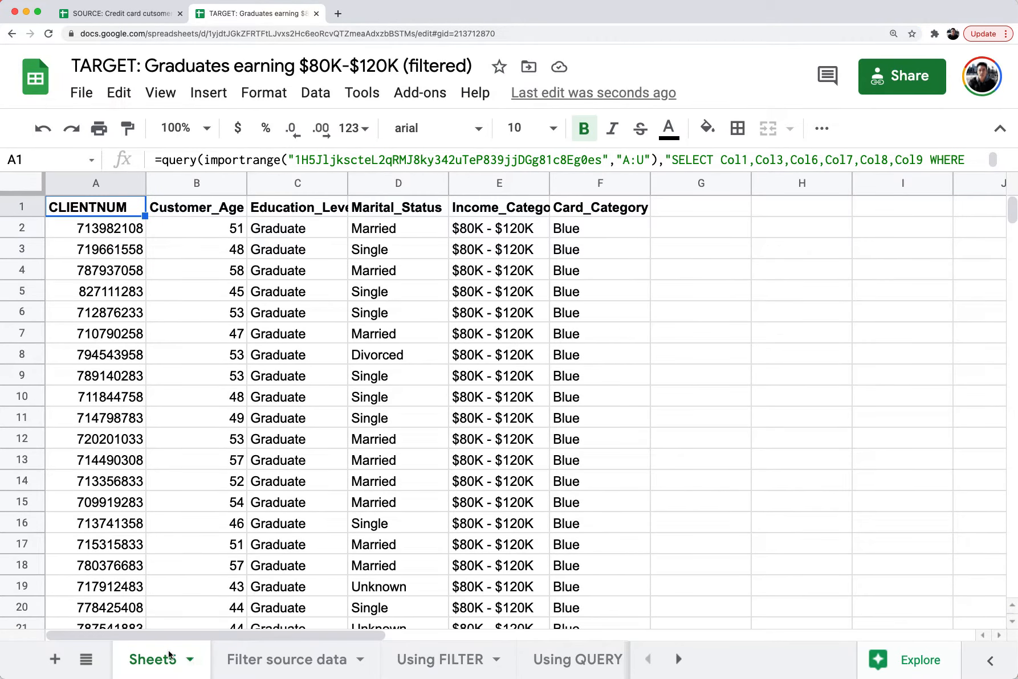
triple_click(129, 213)
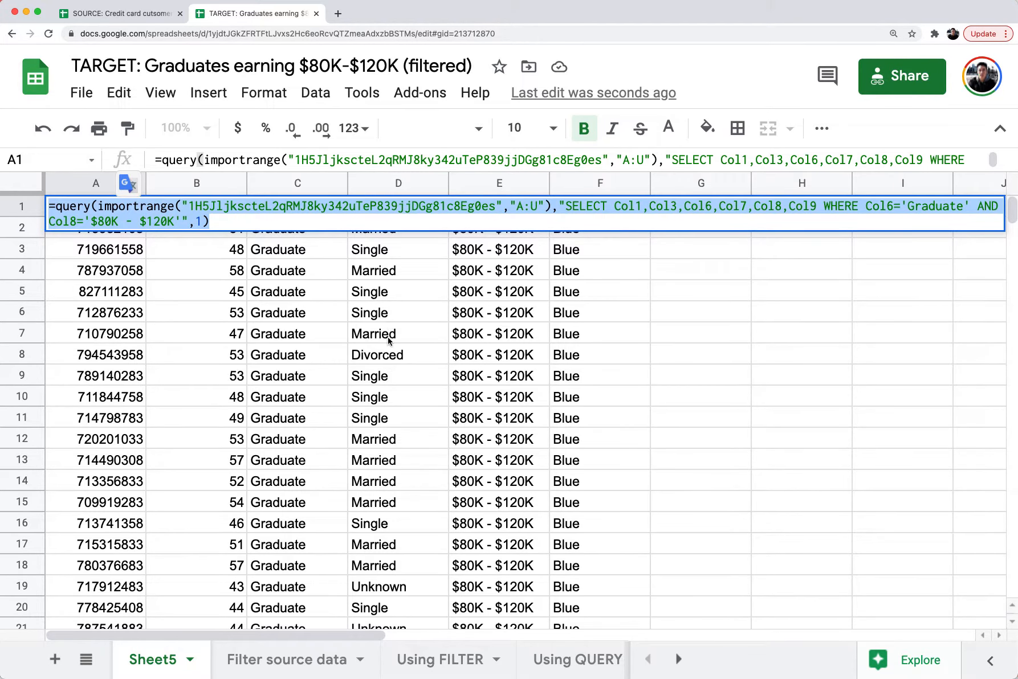
key(Escape)
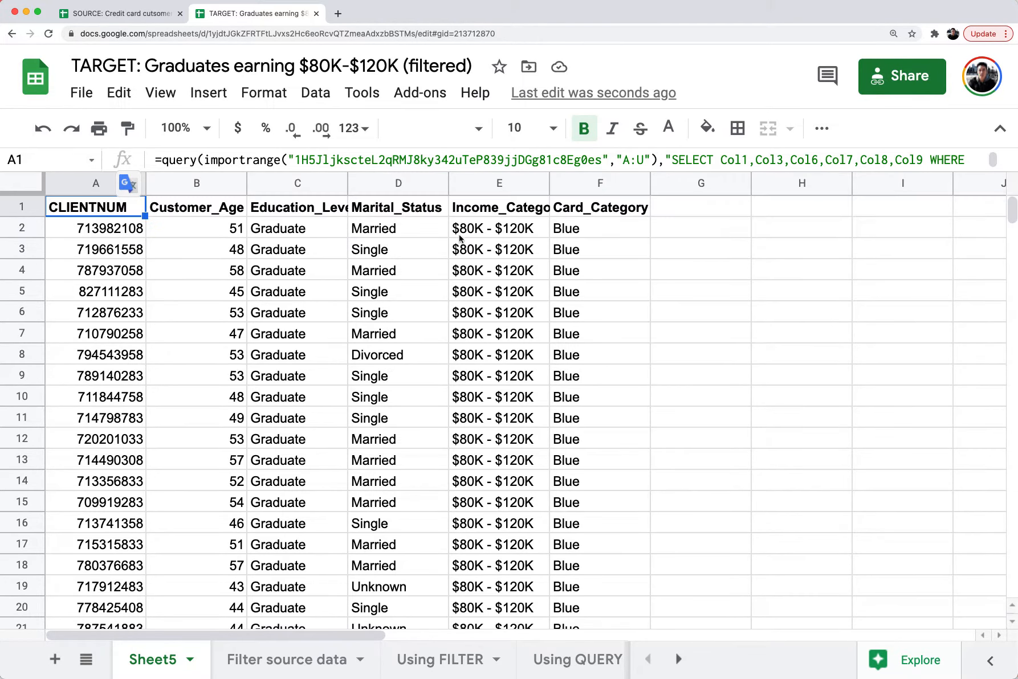
Step: Look over the imported results in A1:F16 and examine the query argument of the formula in A1, leaving it unedited
click(400, 339)
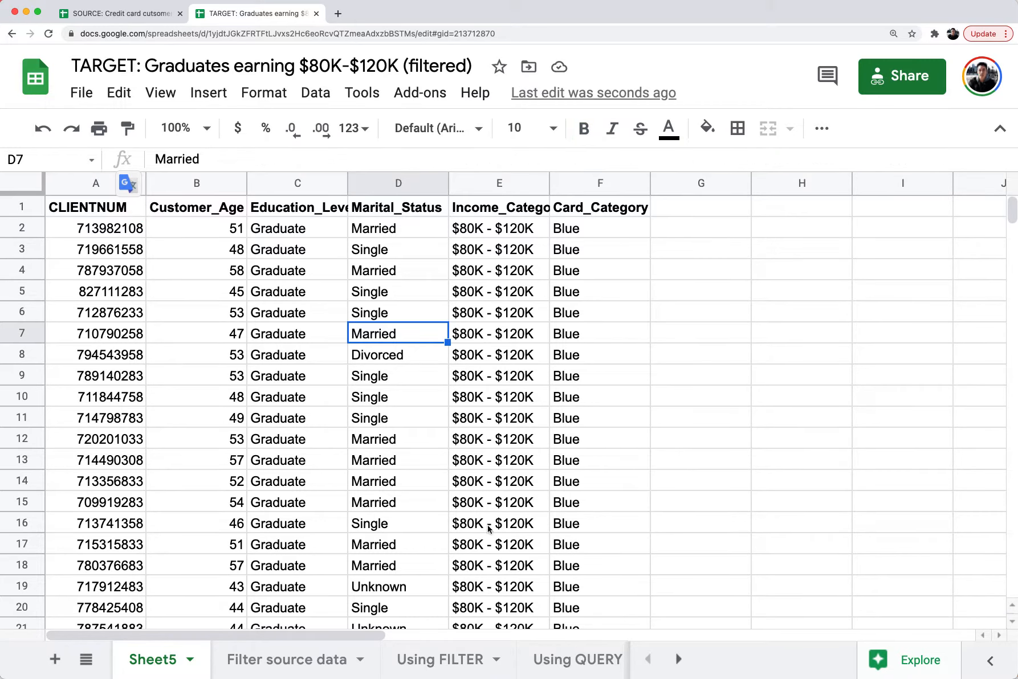
drag(119, 208, 598, 524)
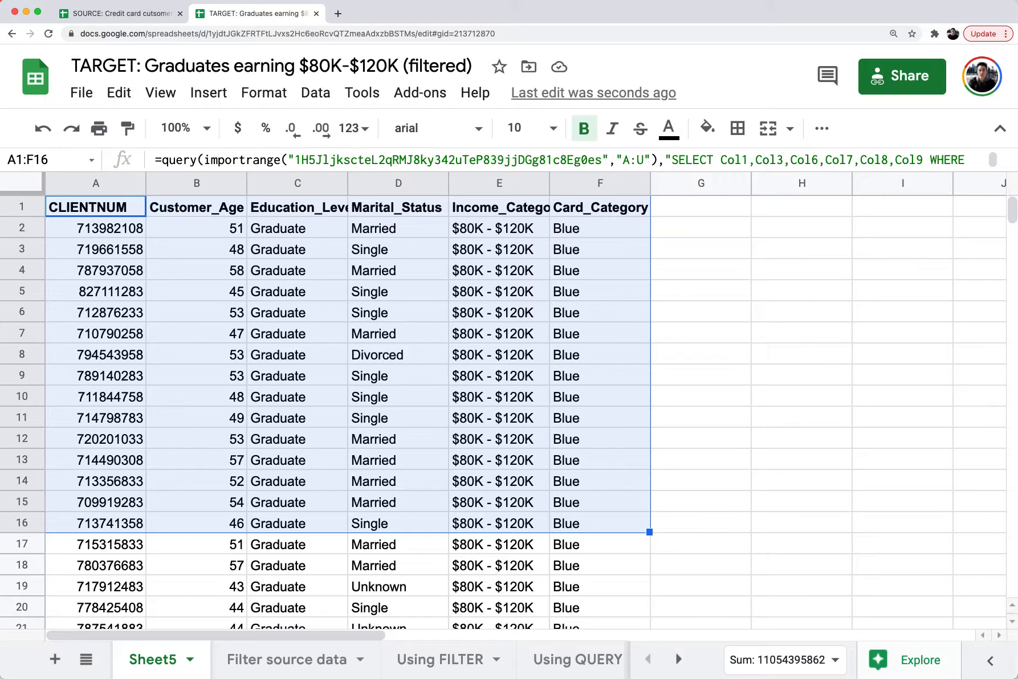
click(457, 358)
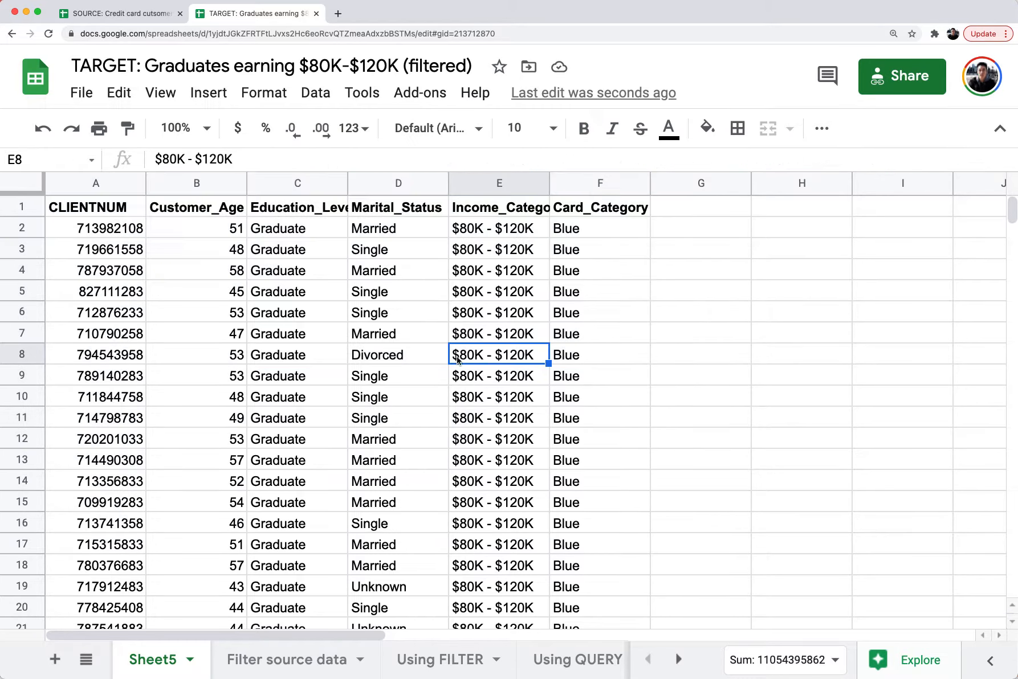
click(107, 234)
click(112, 212)
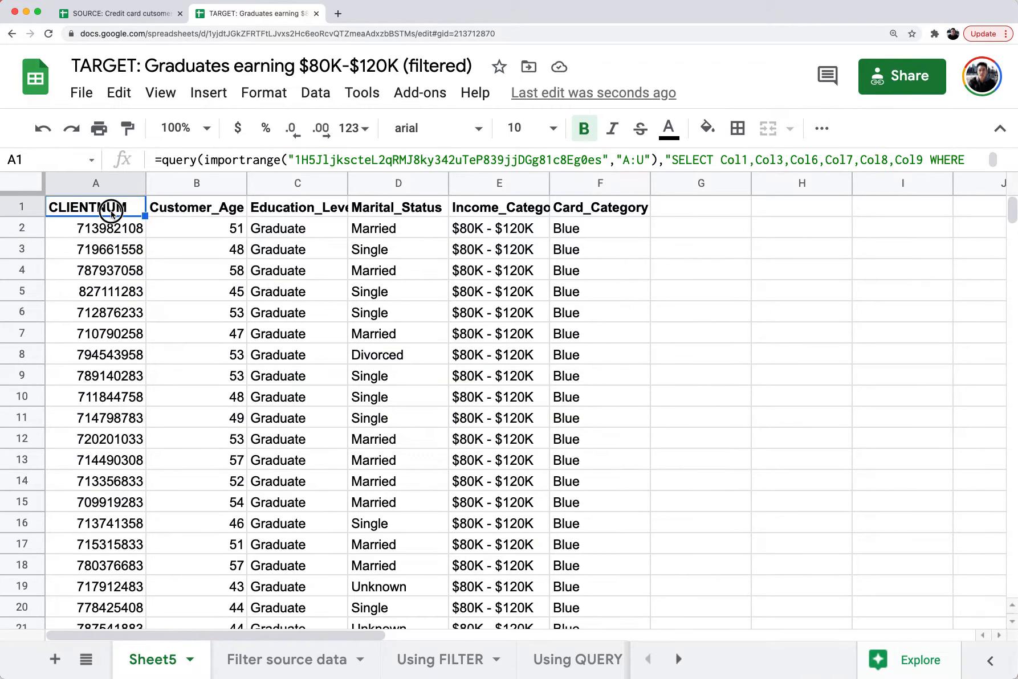
double_click(112, 212)
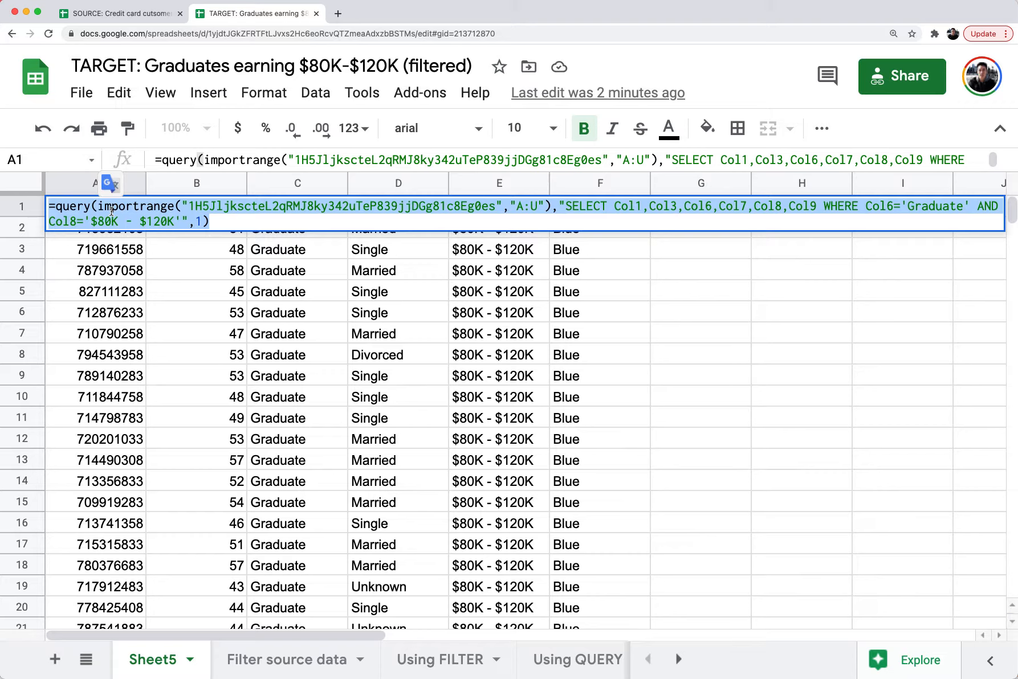
click(593, 209)
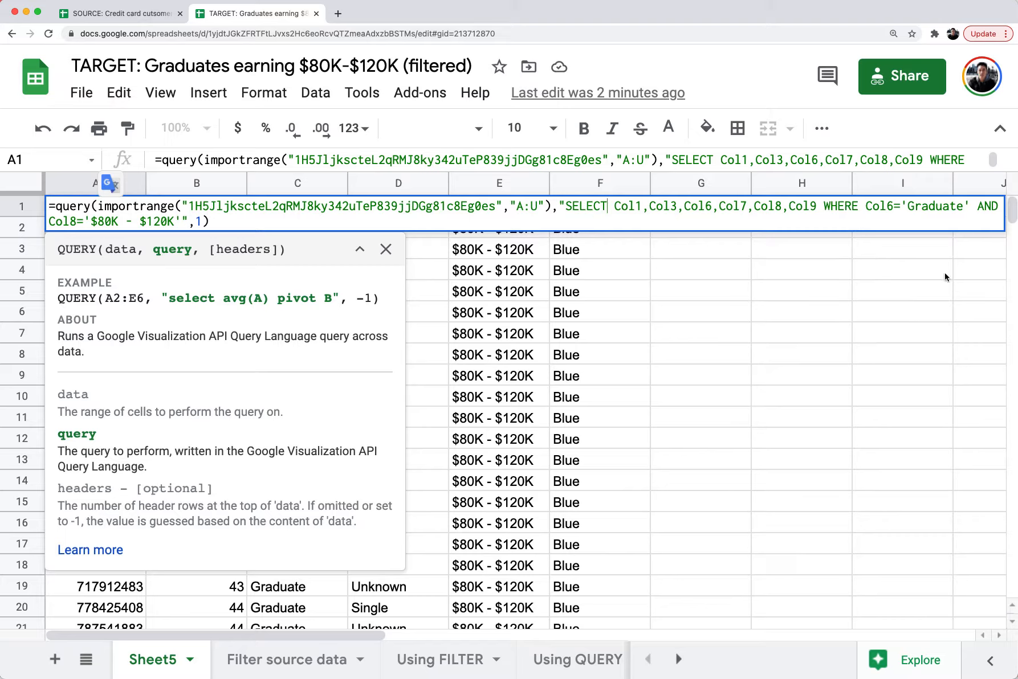
key(Escape)
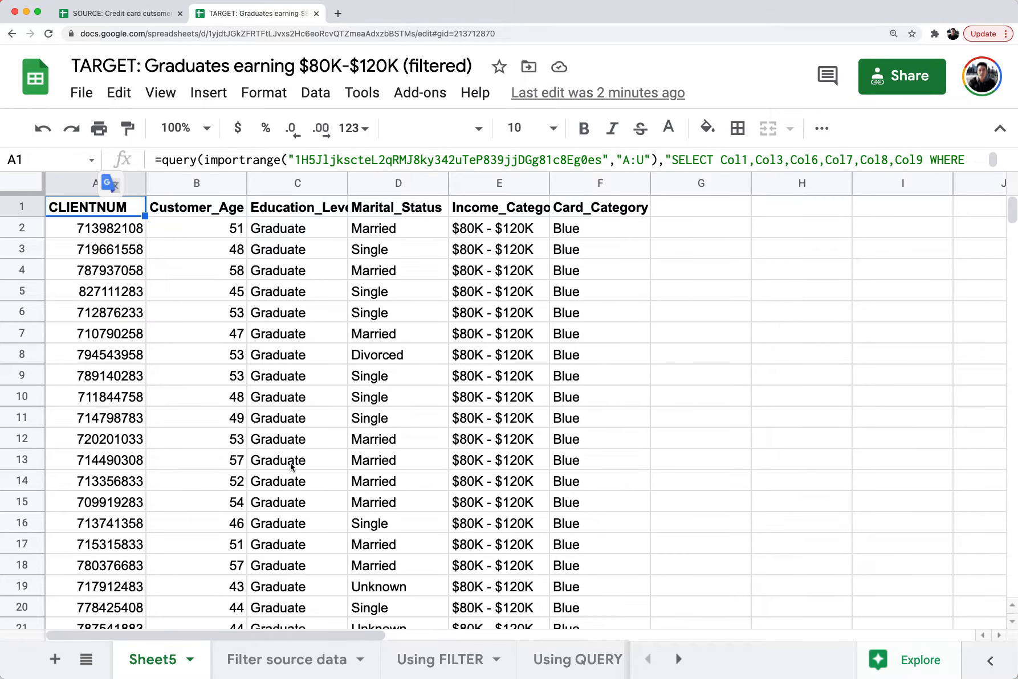
Step: Inspect the column list after SELECT in A1's QUERY formula, from Col1 onward
double_click(82, 205)
click(559, 215)
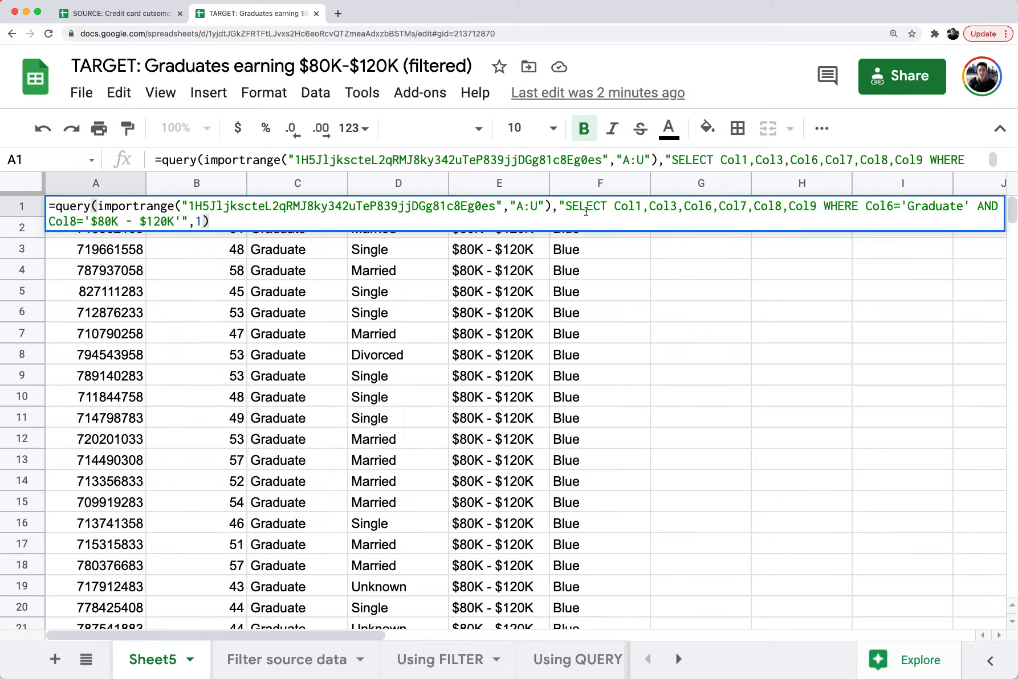
drag(615, 206, 762, 210)
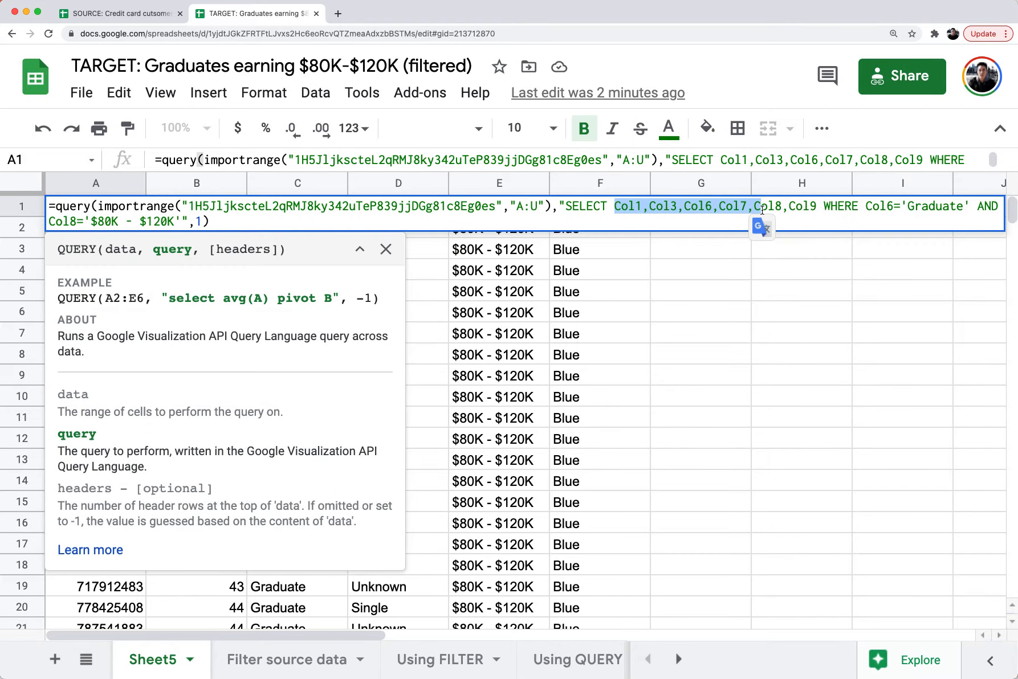
click(665, 208)
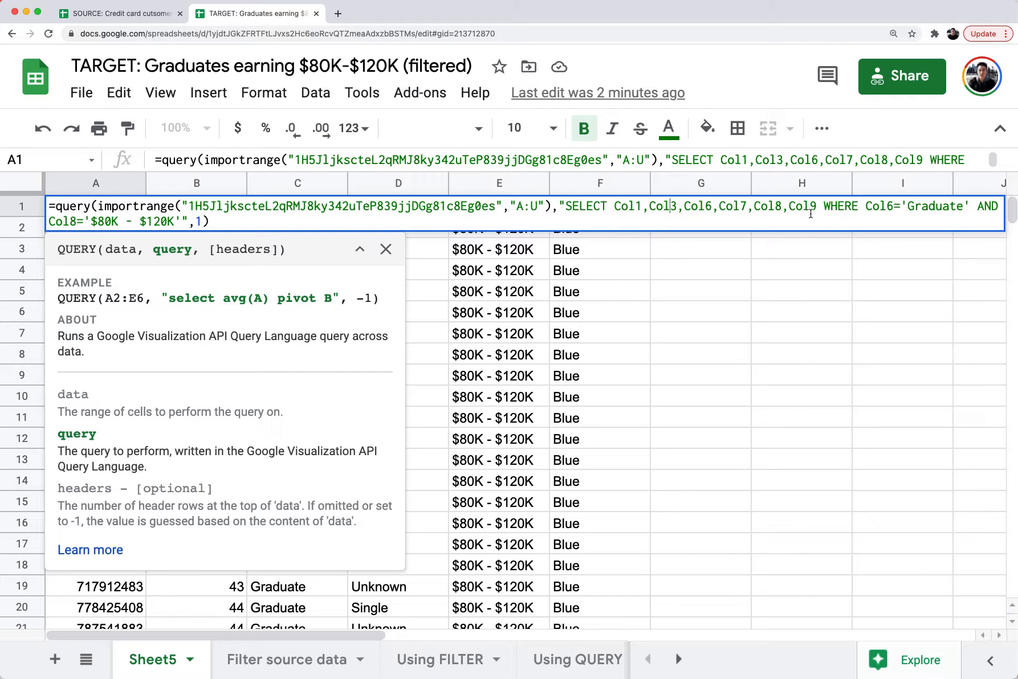
Step: Switch to the source spreadsheet and examine its column order, starting with CLIENTNUM, against the query's column numbers
click(129, 19)
click(229, 242)
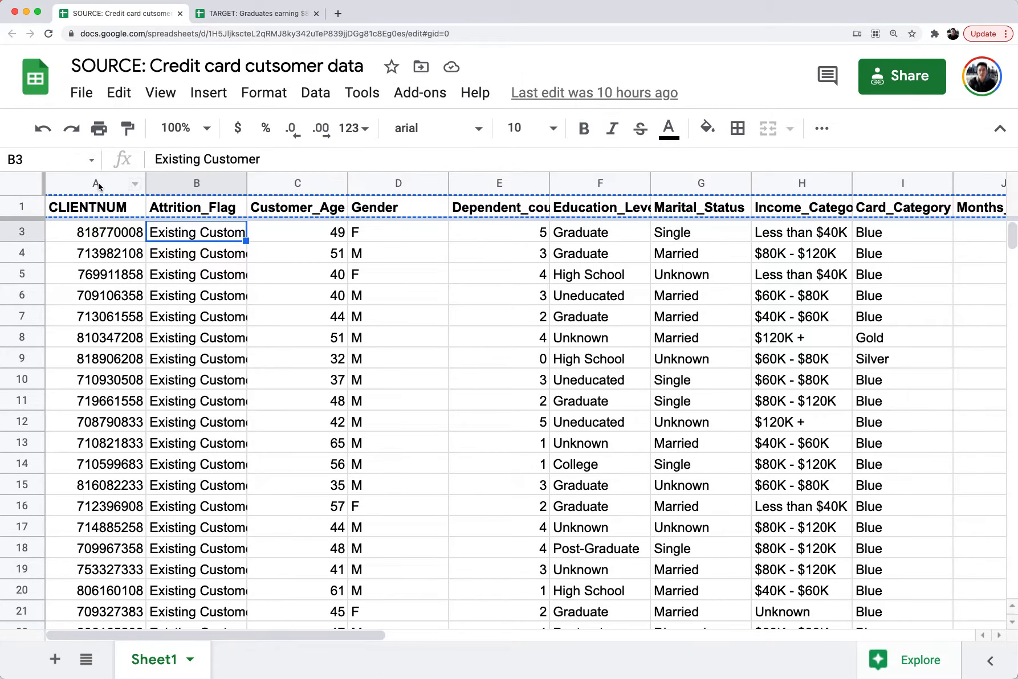
click(97, 184)
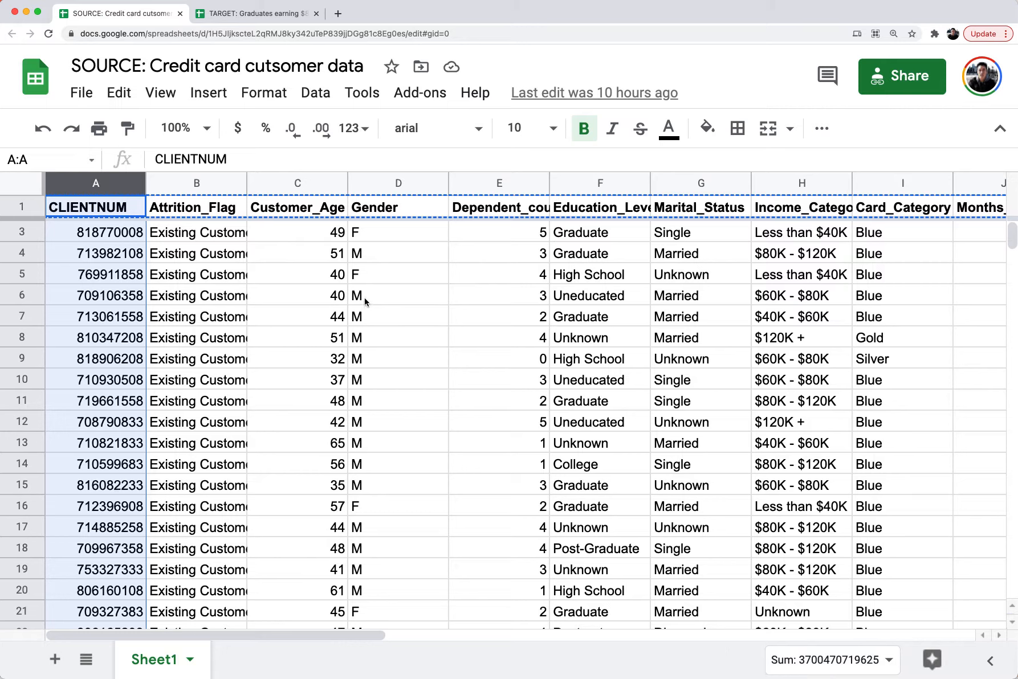
click(520, 303)
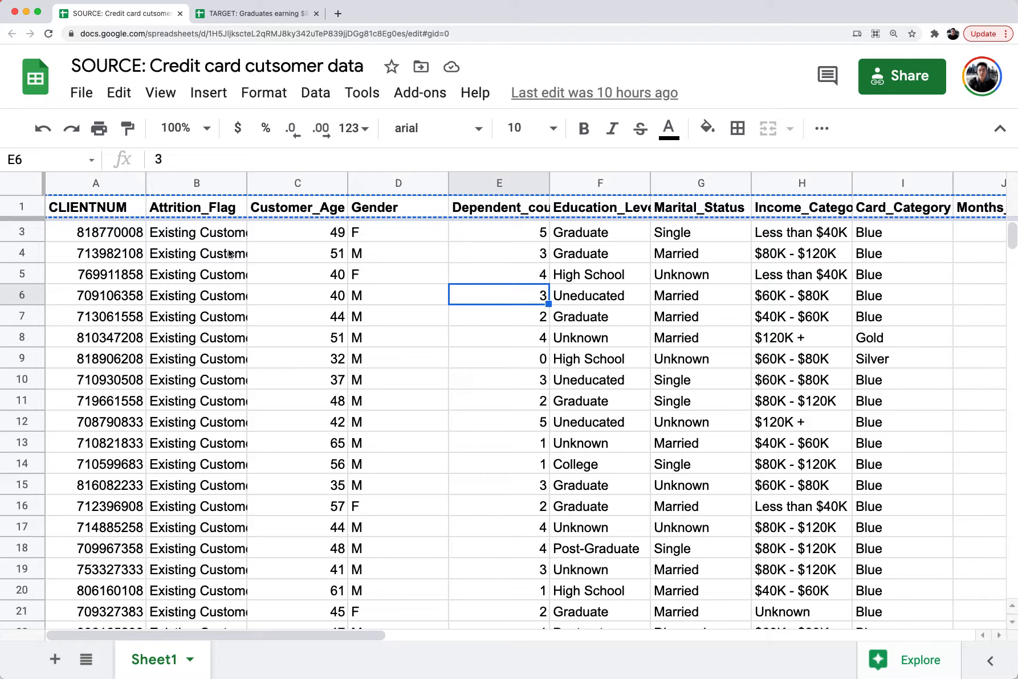
click(183, 231)
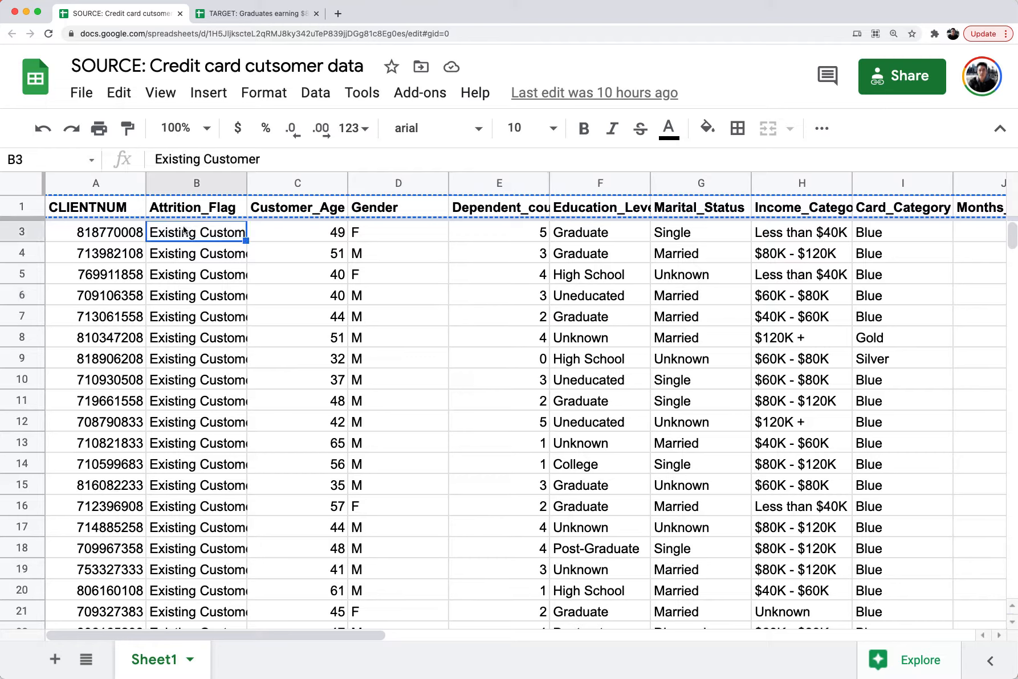
click(463, 239)
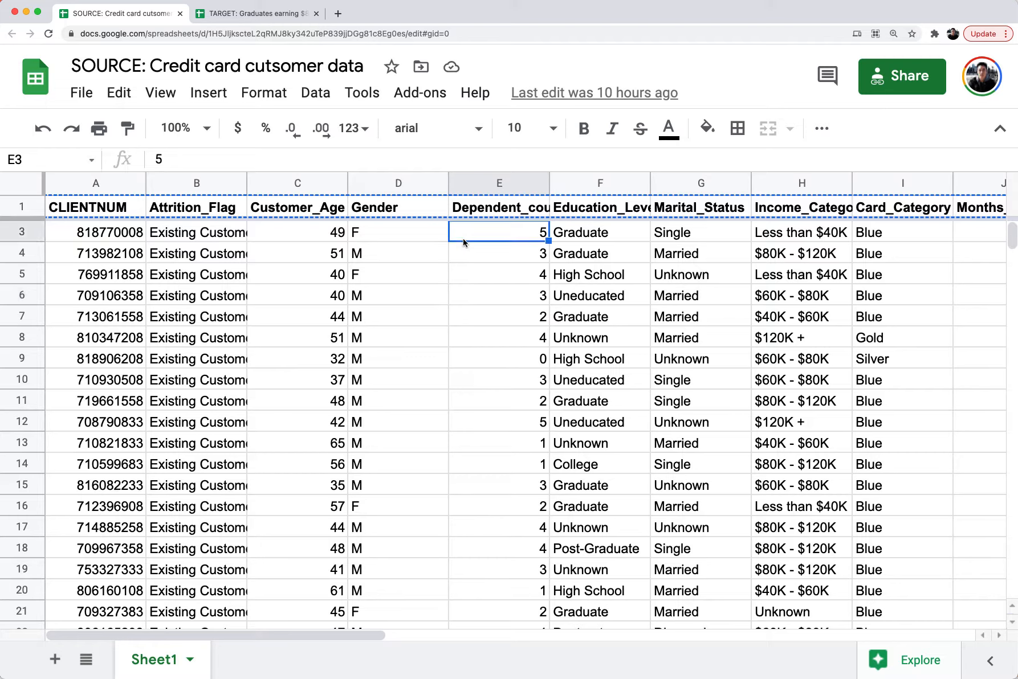
Step: Return to the target spreadsheet, close the open formula, and recheck the imported rows and QUERY's data argument in A1
click(262, 13)
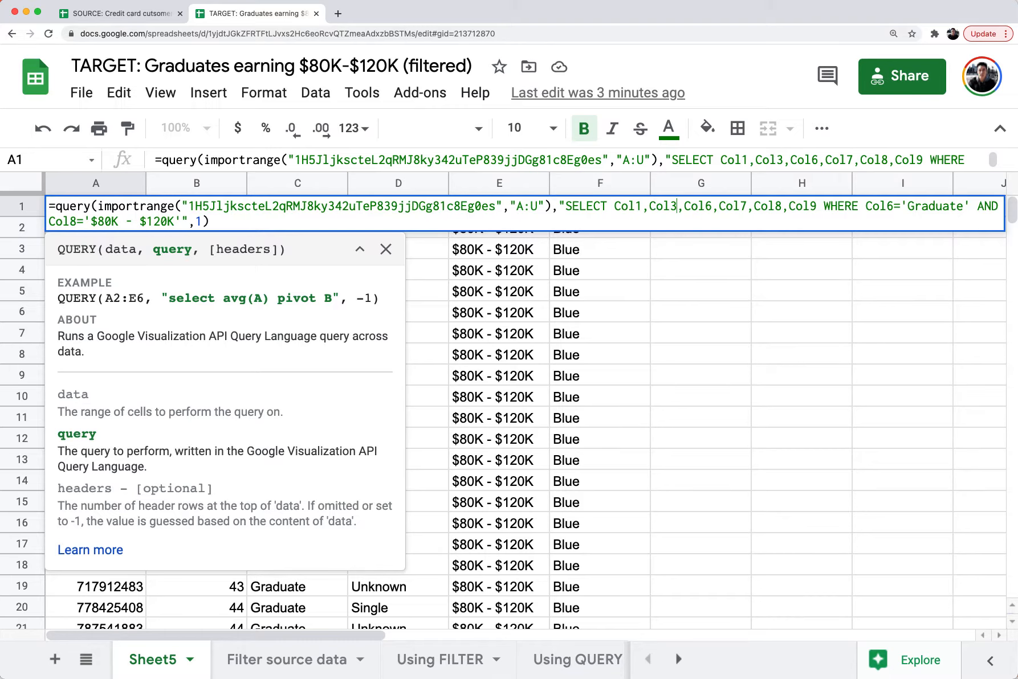
key(Return)
click(526, 242)
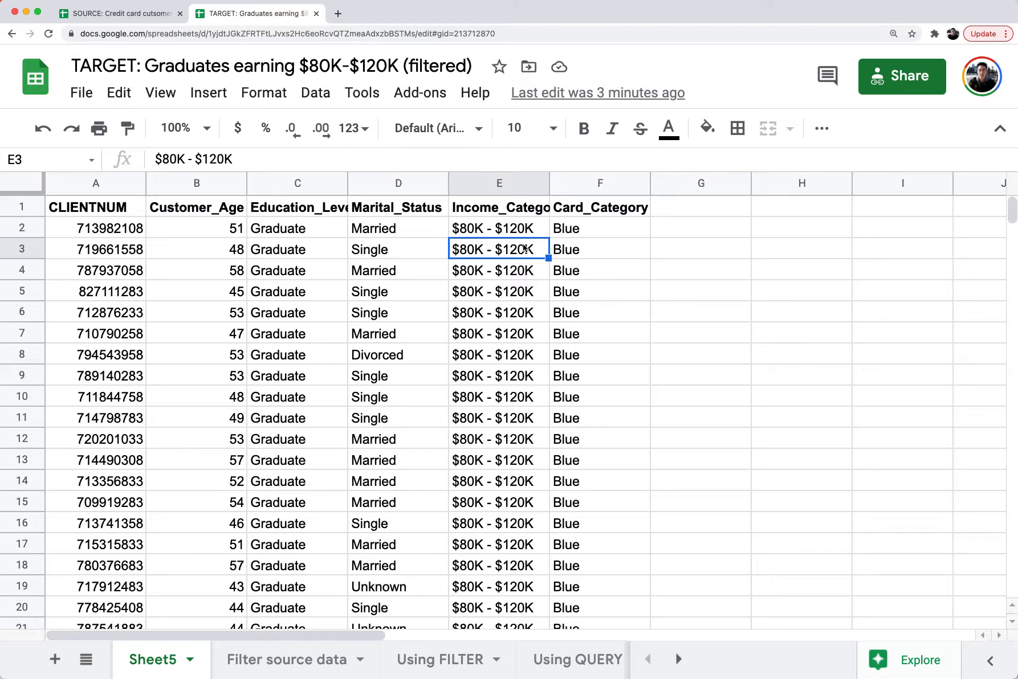
click(143, 363)
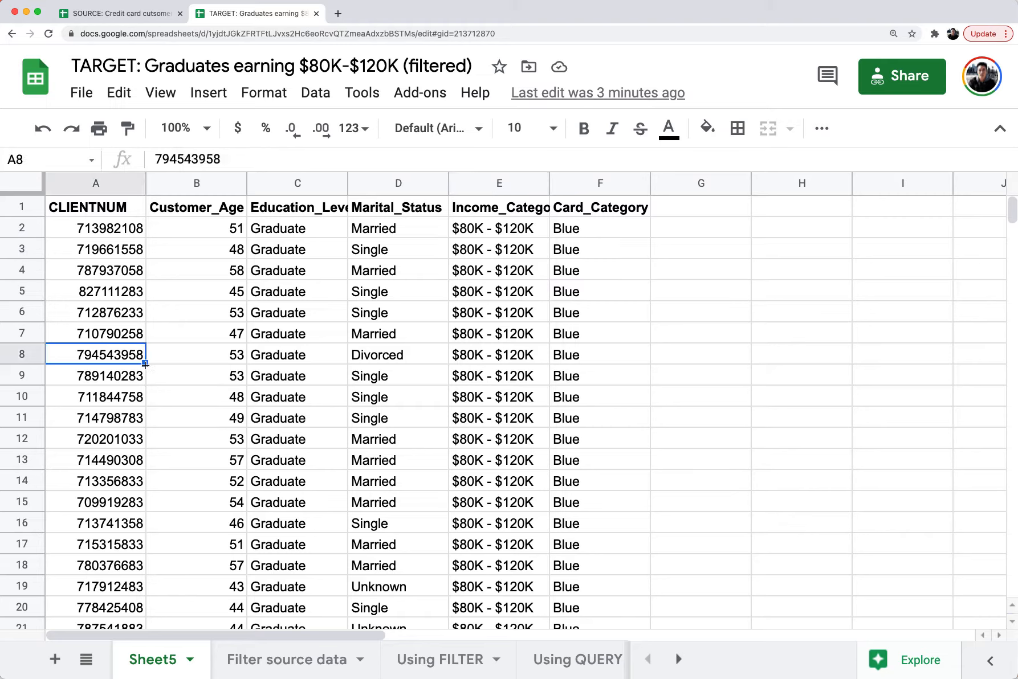
click(96, 214)
double_click(97, 213)
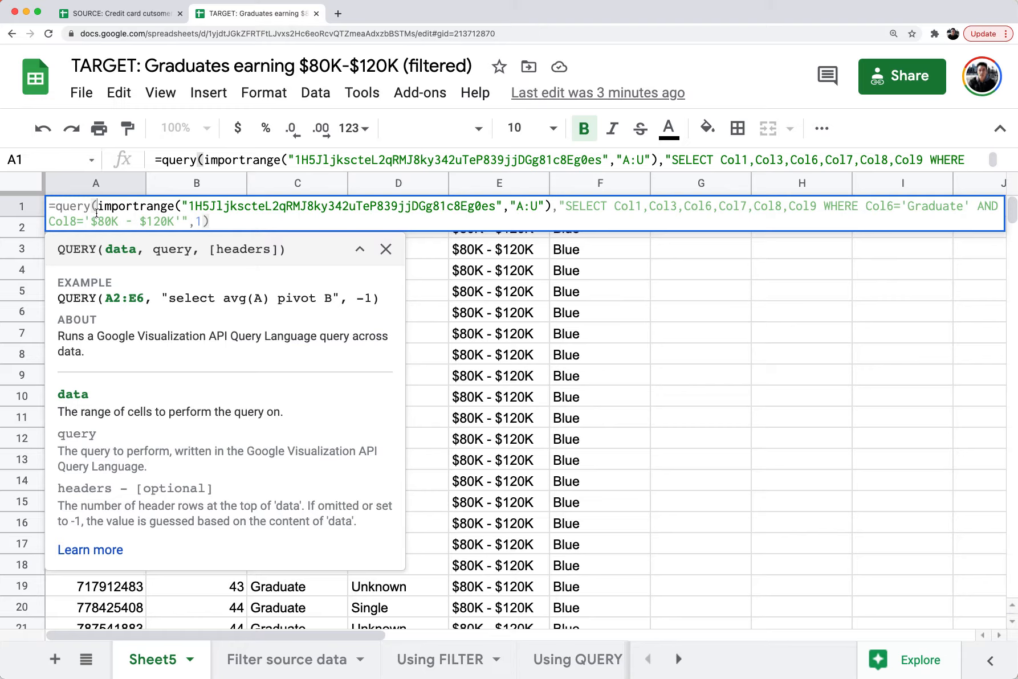
key(Escape)
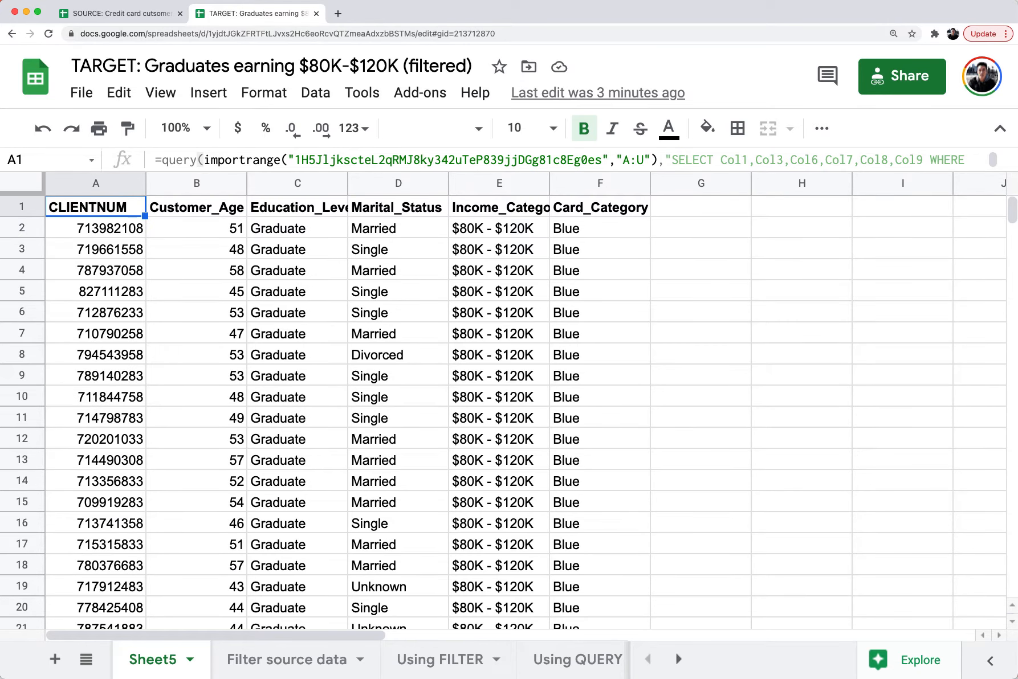